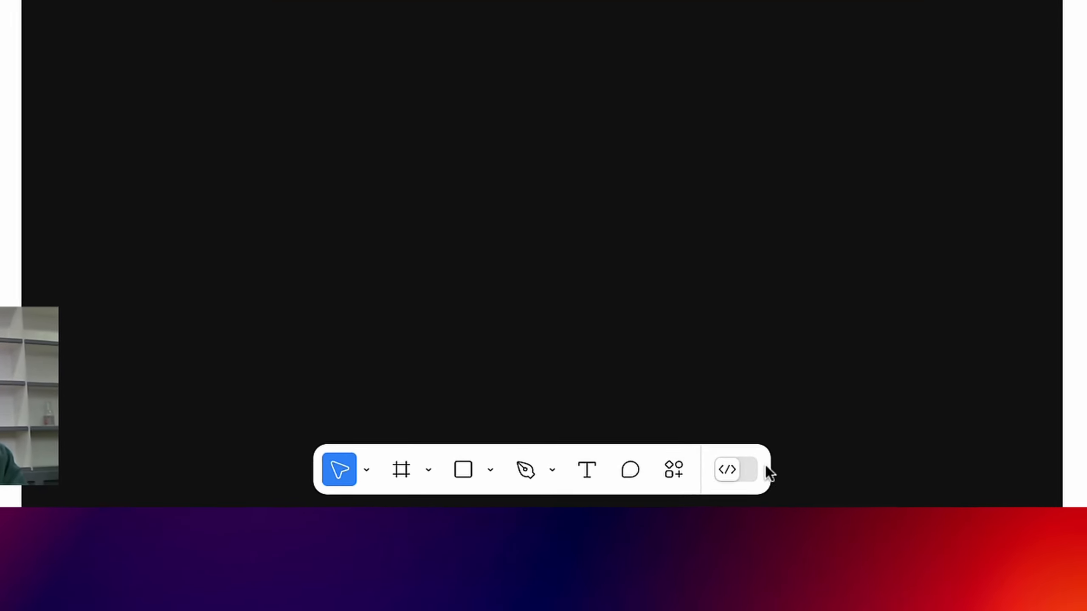
Step: Draw a rectangle about 255 × 171 in size on the empty canvas
click(321, 412)
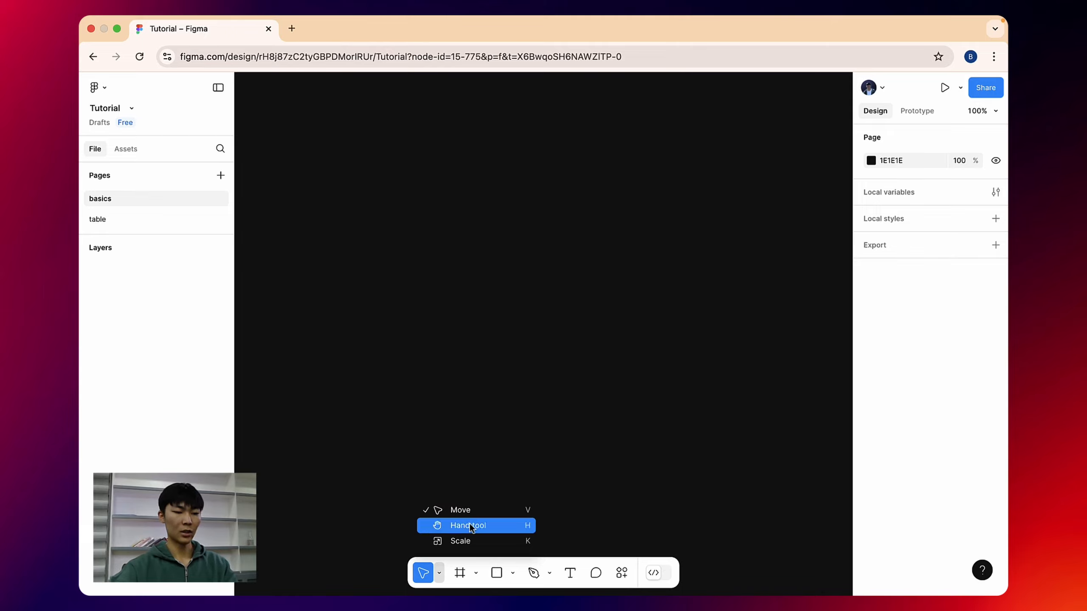
click(481, 530)
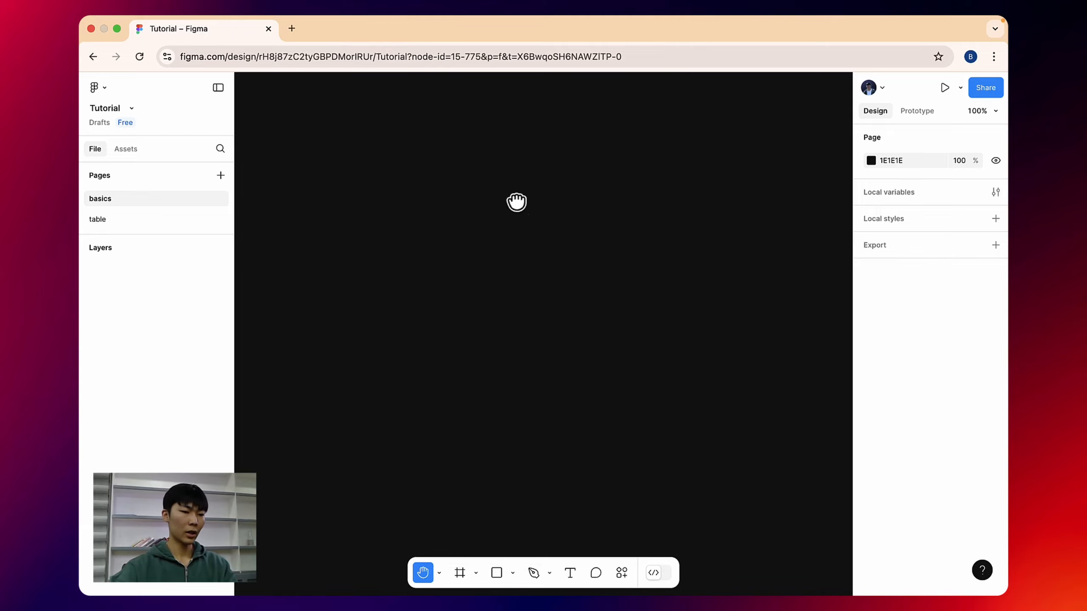
click(496, 572)
drag(421, 311, 585, 420)
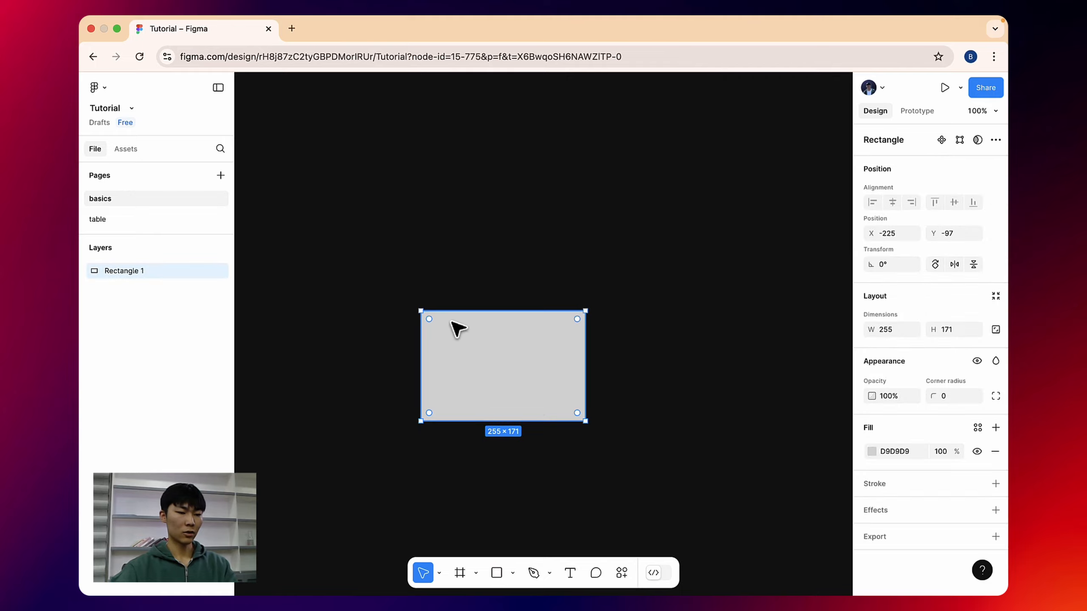
Step: Pan the canvas around the deselected rectangle with the Hand tool, and return to the Move tool
click(432, 446)
click(439, 573)
click(445, 524)
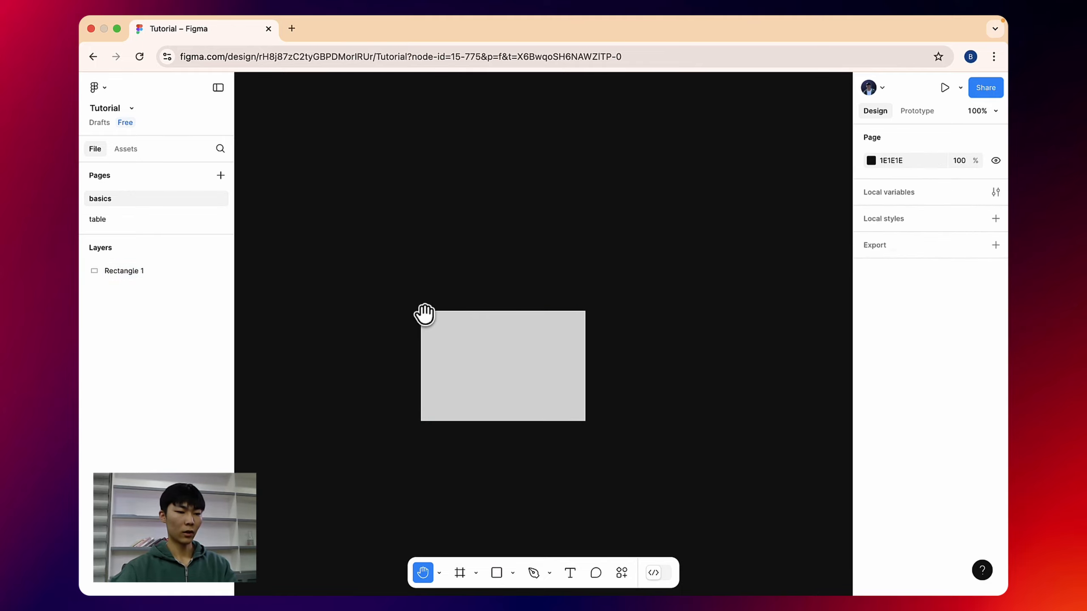
drag(504, 274, 539, 121)
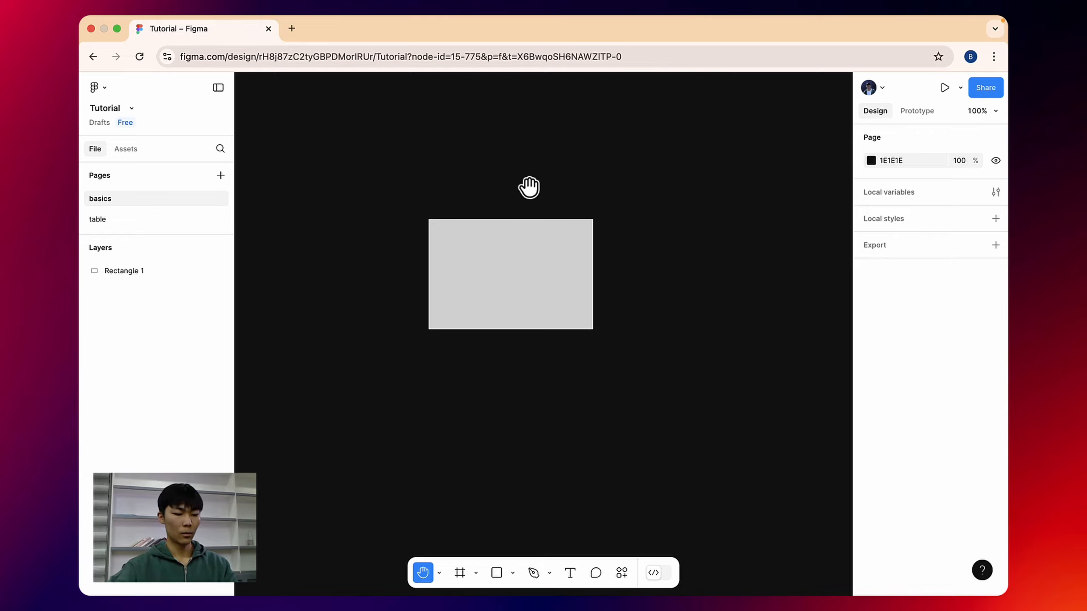
drag(529, 187, 510, 241)
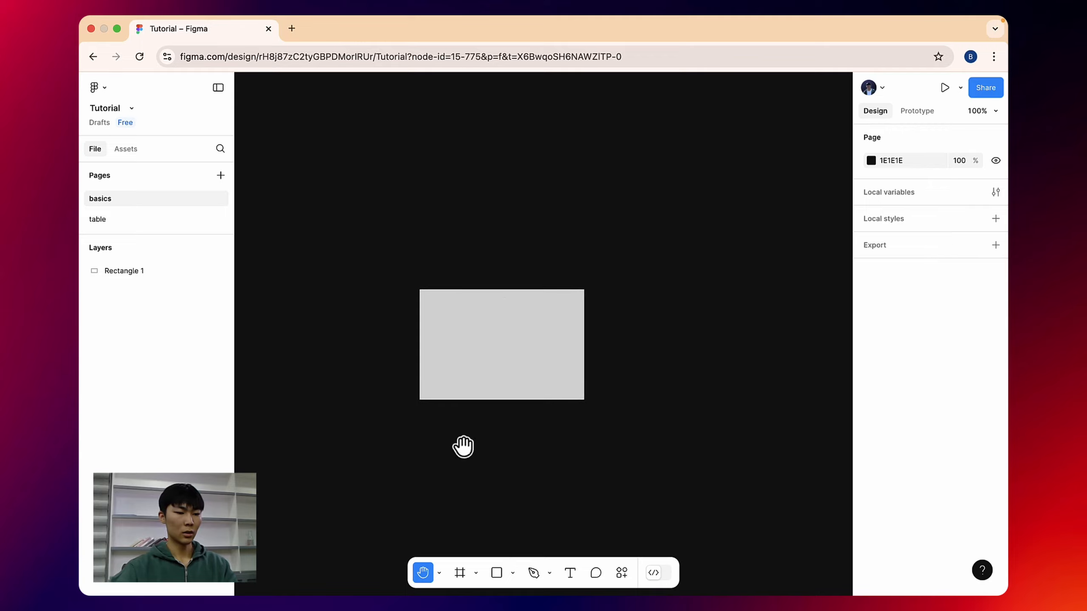
click(439, 573)
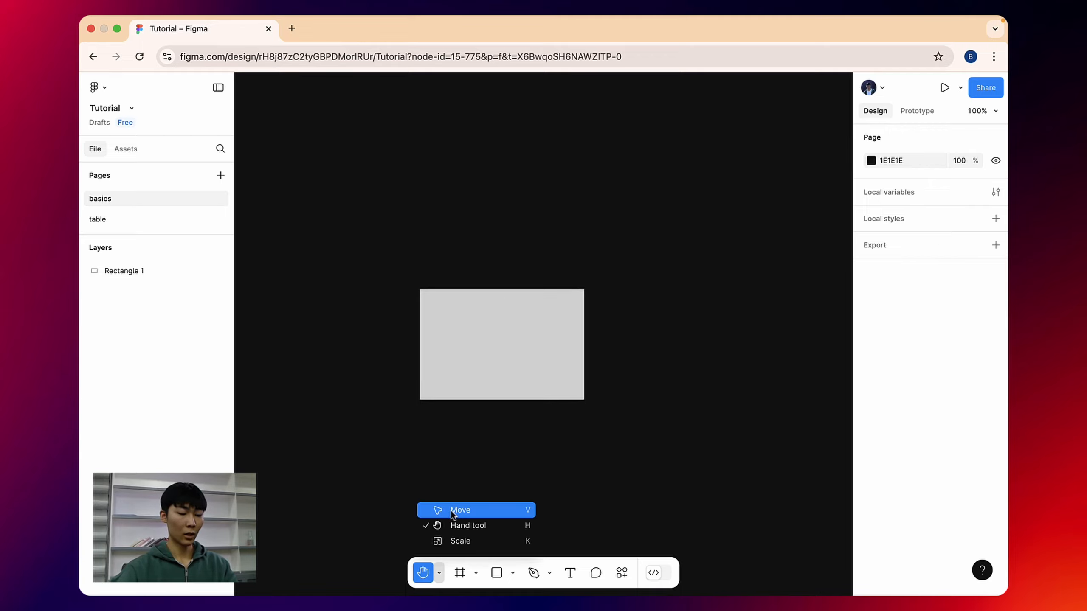
click(453, 511)
Step: Enlarge the rectangle proportionally to about 283 × 190 with the Scale tool, and return to the Move tool
click(439, 574)
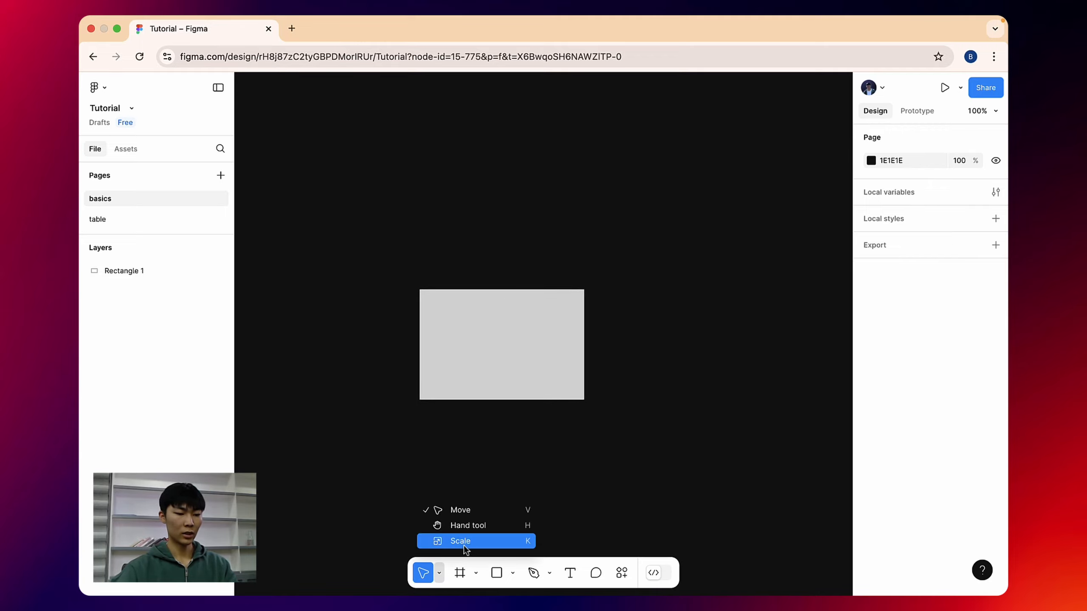
click(481, 542)
click(498, 338)
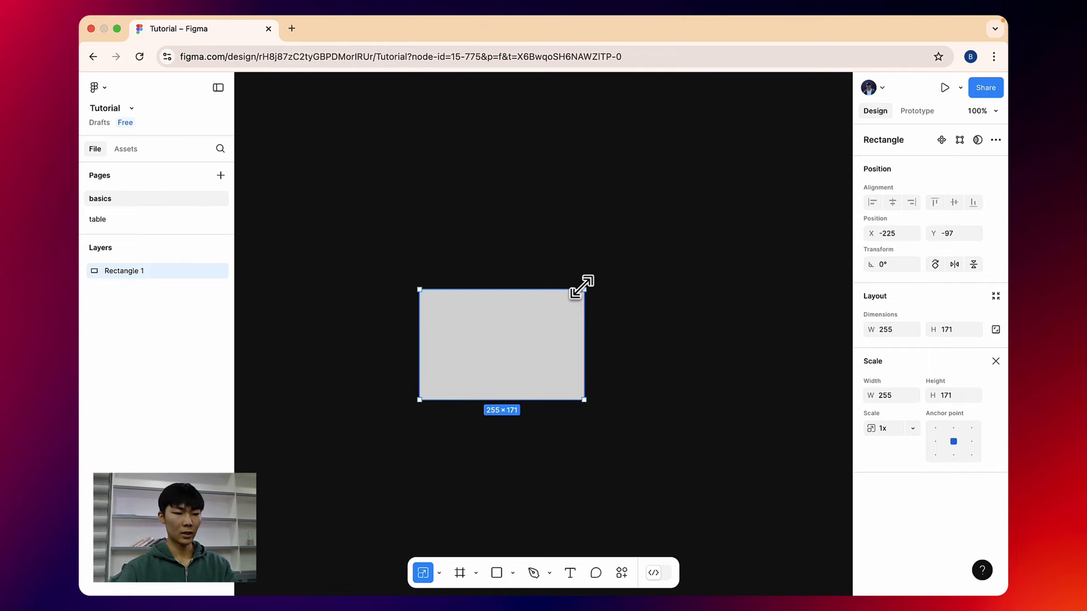
mouse_move(584, 287)
mouse_down()
mouse_move(764, 156)
mouse_move(581, 292)
mouse_up()
drag(509, 295, 602, 277)
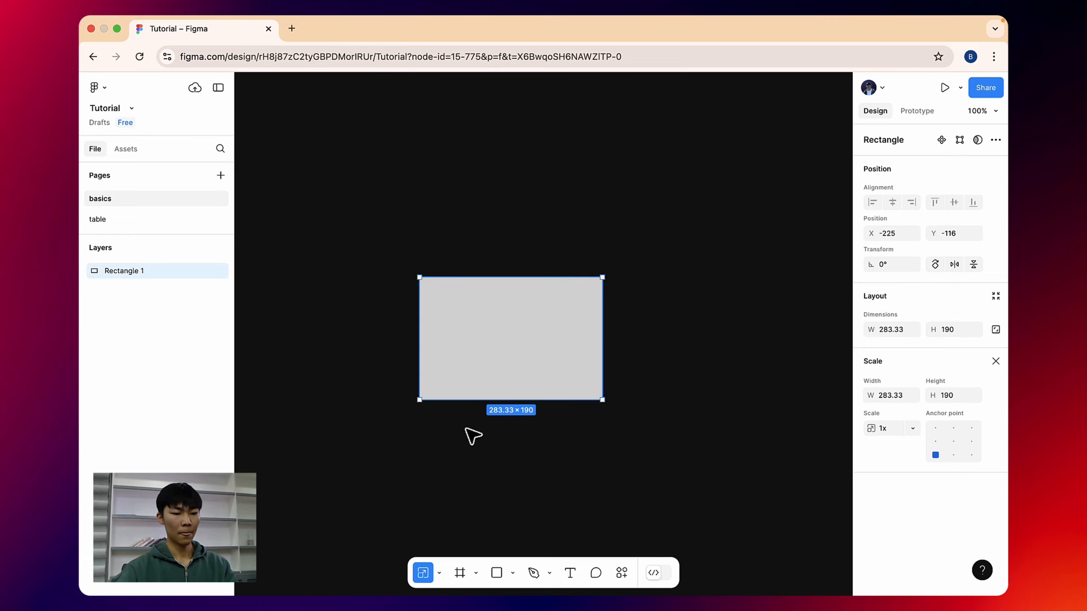
click(439, 574)
click(455, 507)
Step: Draw a frame about 301 × 127 above the rectangle and align its left edge with the rectangle's left edge
click(476, 573)
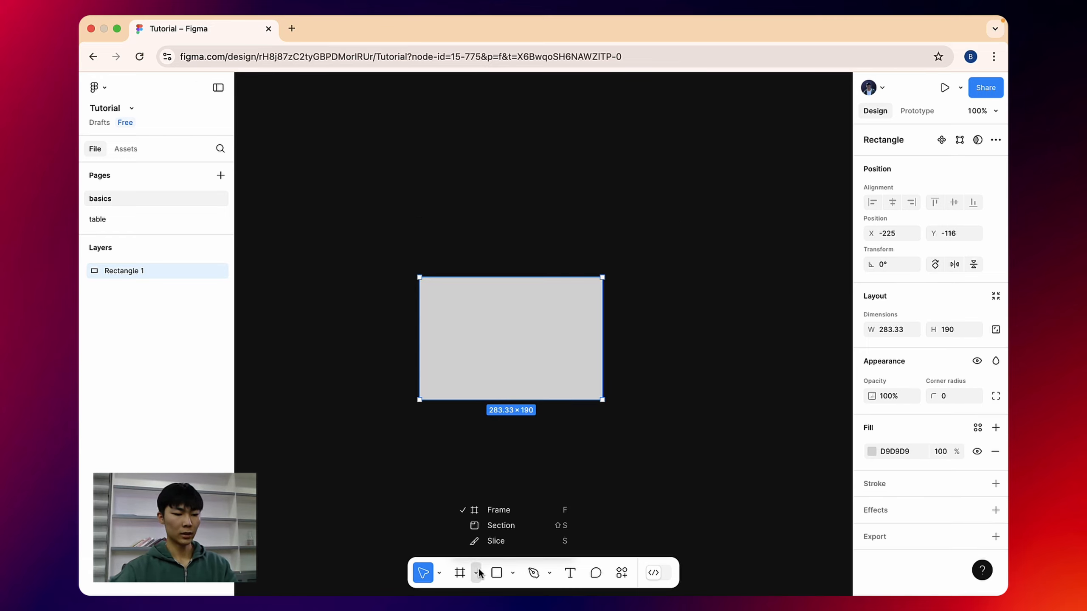
click(506, 511)
mouse_move(343, 145)
mouse_down()
mouse_move(531, 211)
mouse_move(537, 226)
mouse_up()
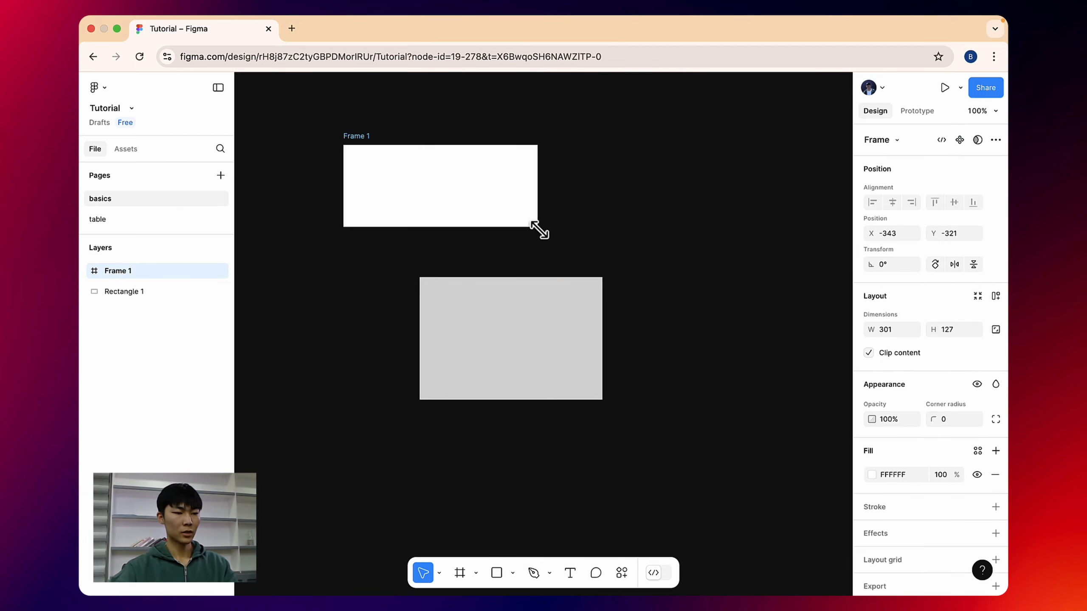
drag(356, 136, 432, 137)
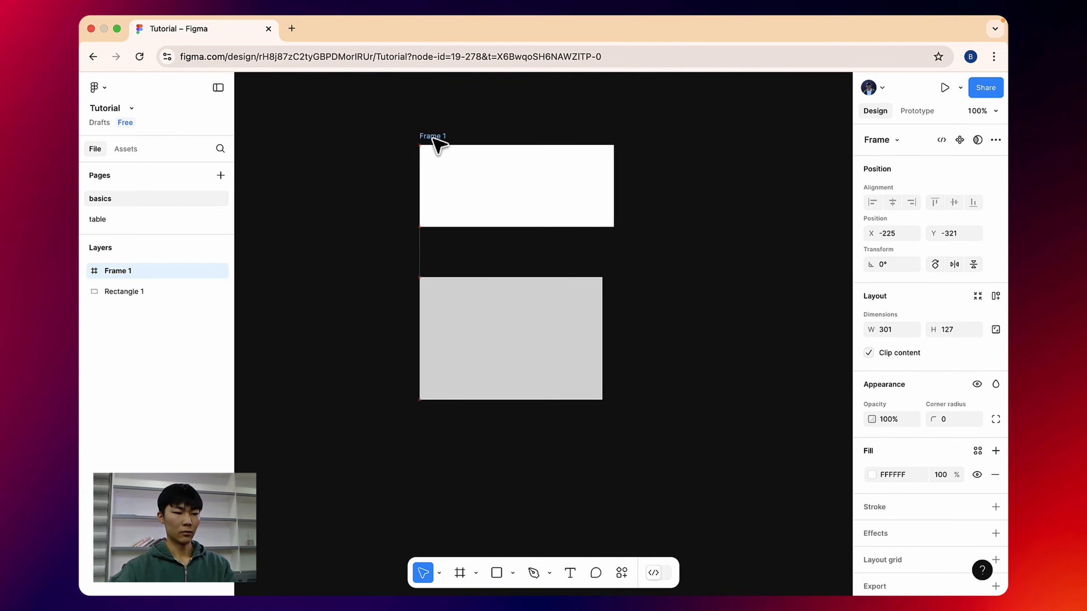
click(476, 573)
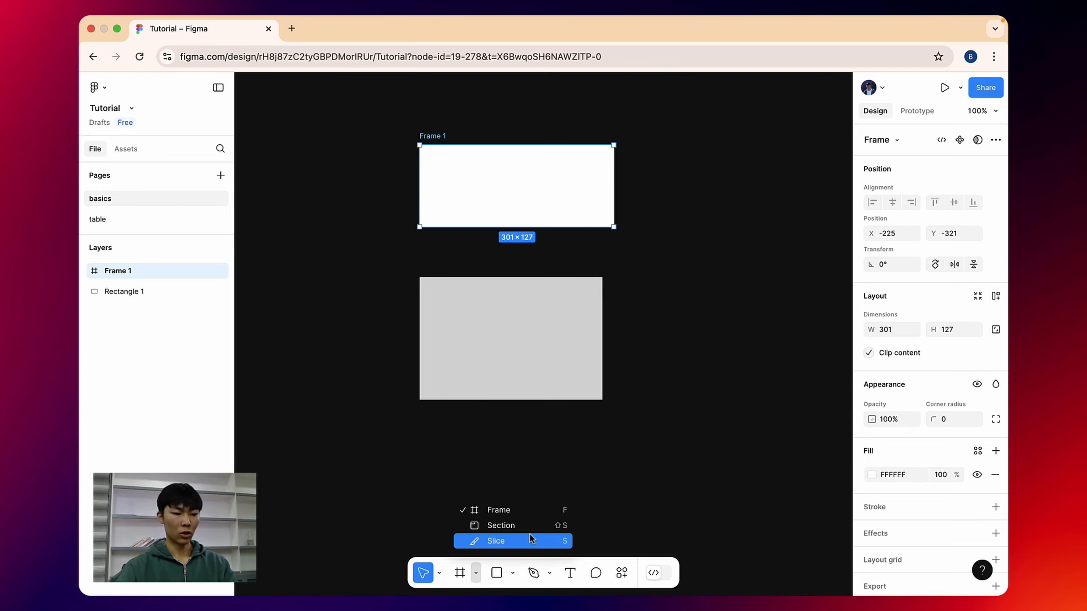
click(500, 574)
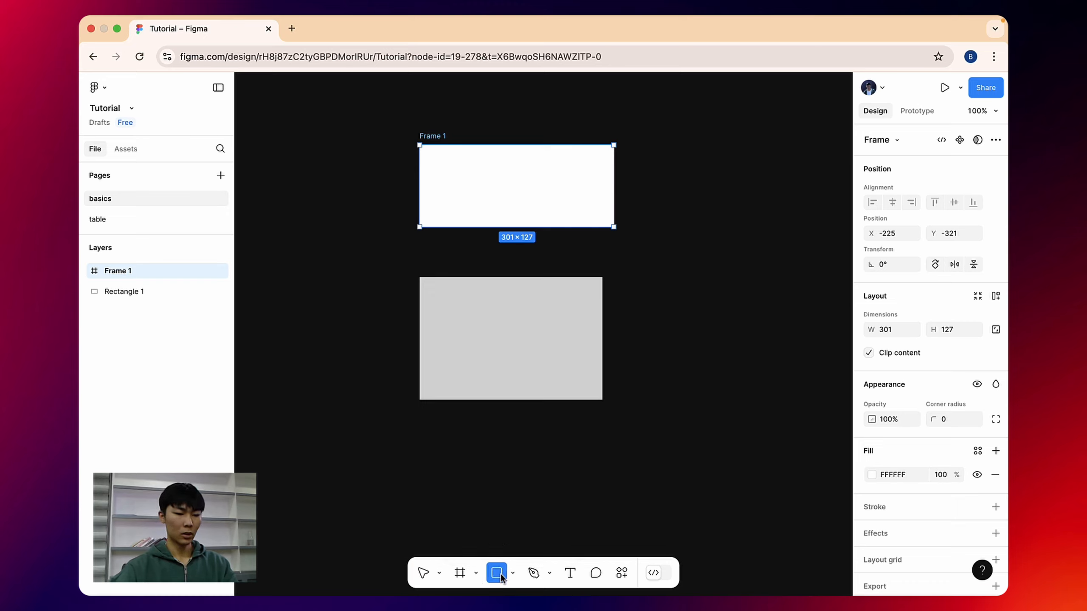
Step: Draw two trial ellipses in the empty area left of the frame and rectangle, deleting each one
click(512, 574)
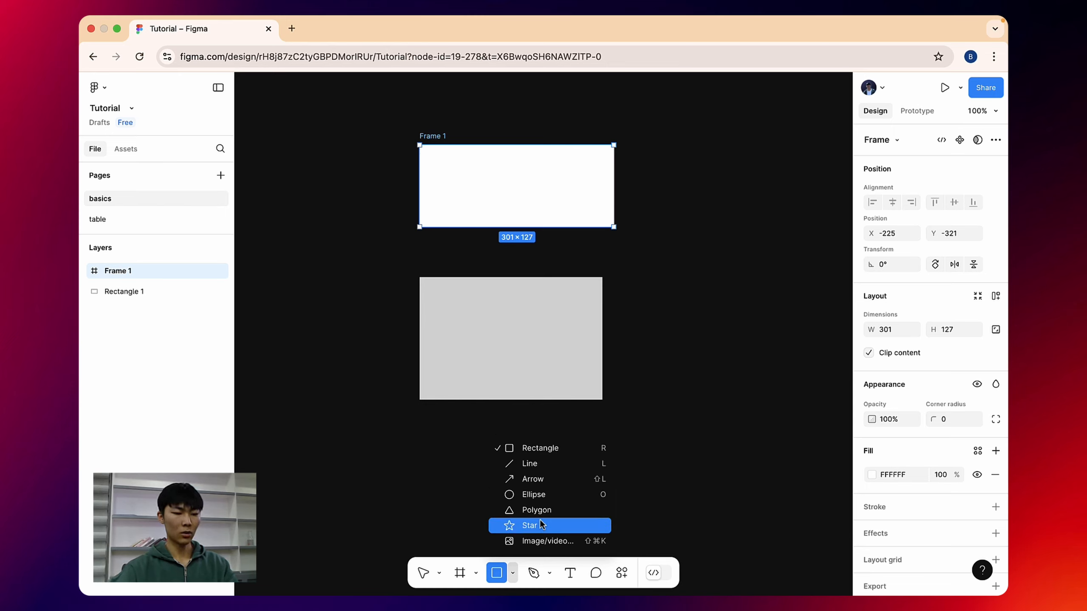
click(534, 495)
scroll(367, 302, left, 5)
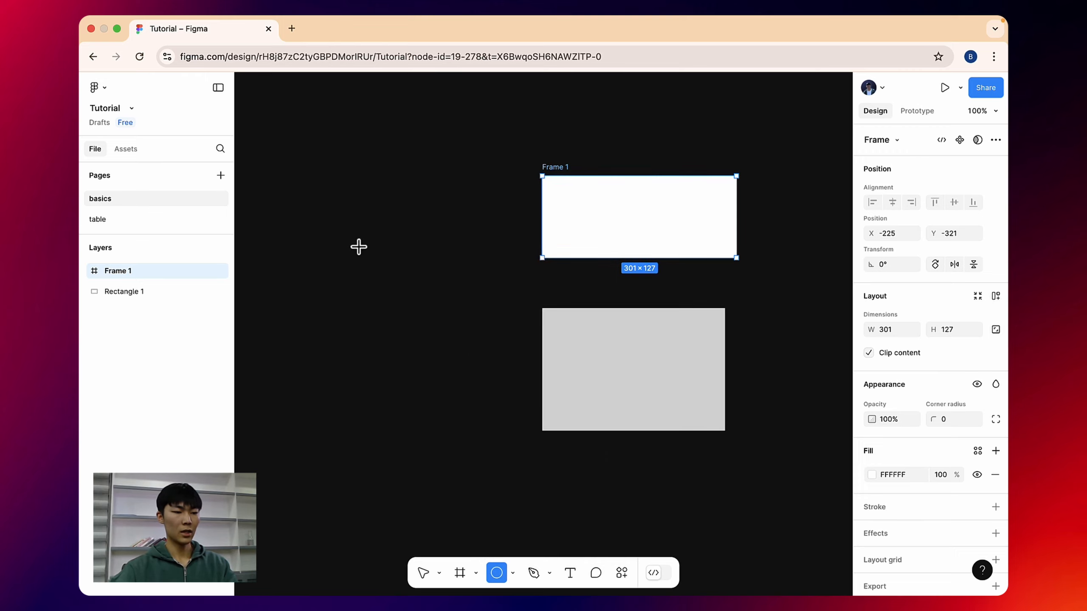
drag(355, 241, 511, 498)
key(Delete)
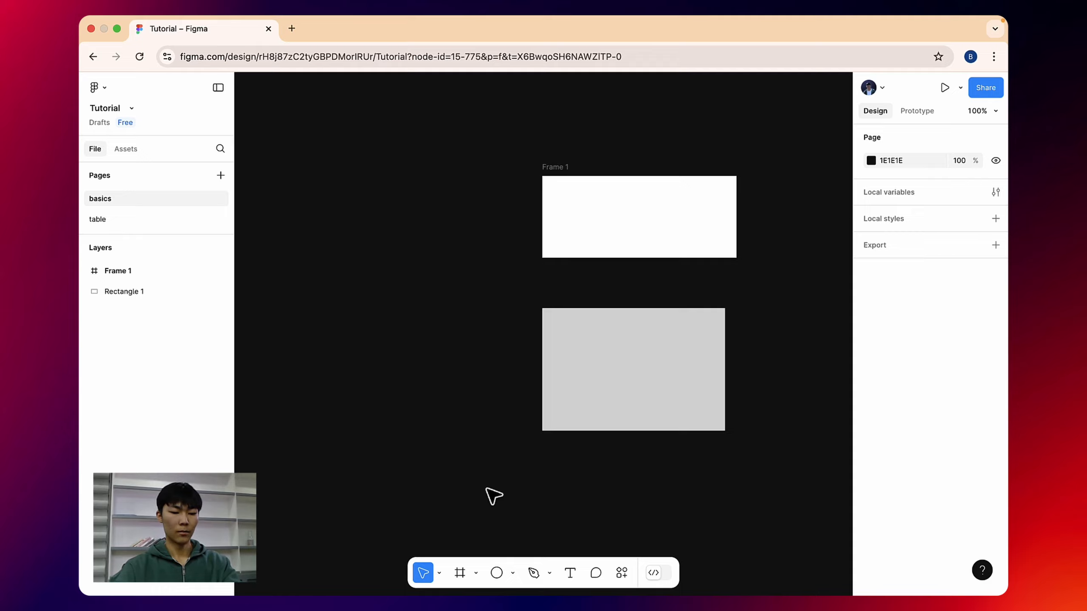
key(o)
drag(323, 246, 462, 438)
key(Delete)
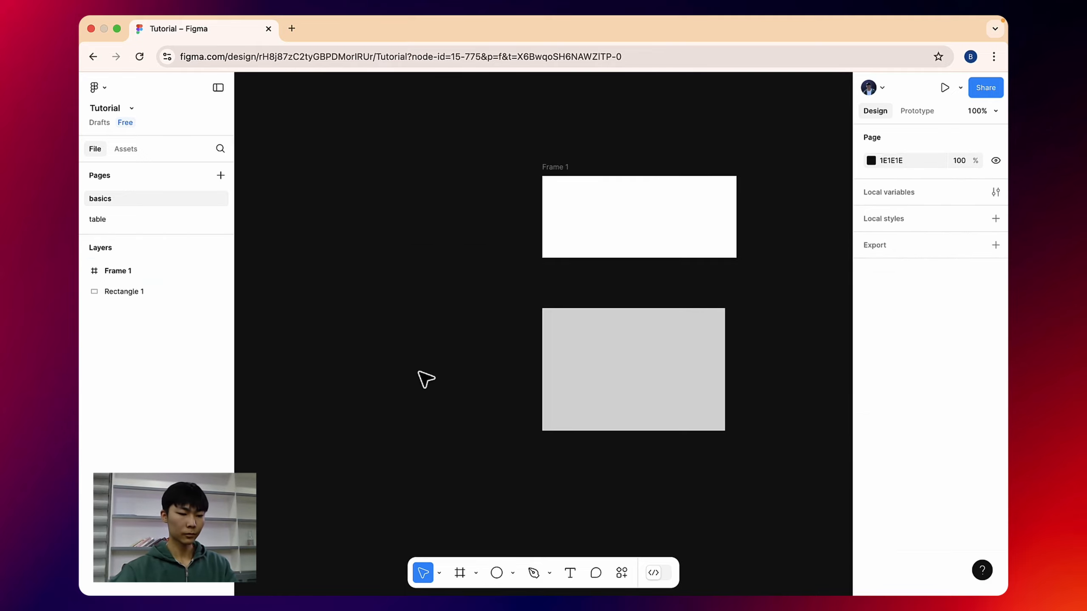
Step: Draw a trial square about 289 × 289 left of the frame with the Rectangle tool and delete it
click(512, 573)
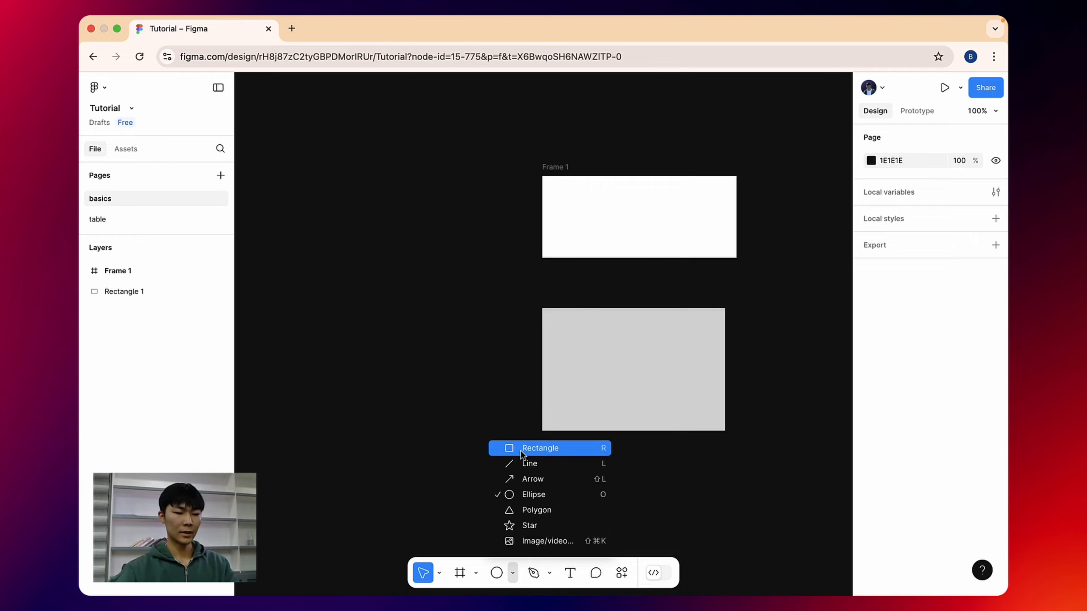
click(526, 448)
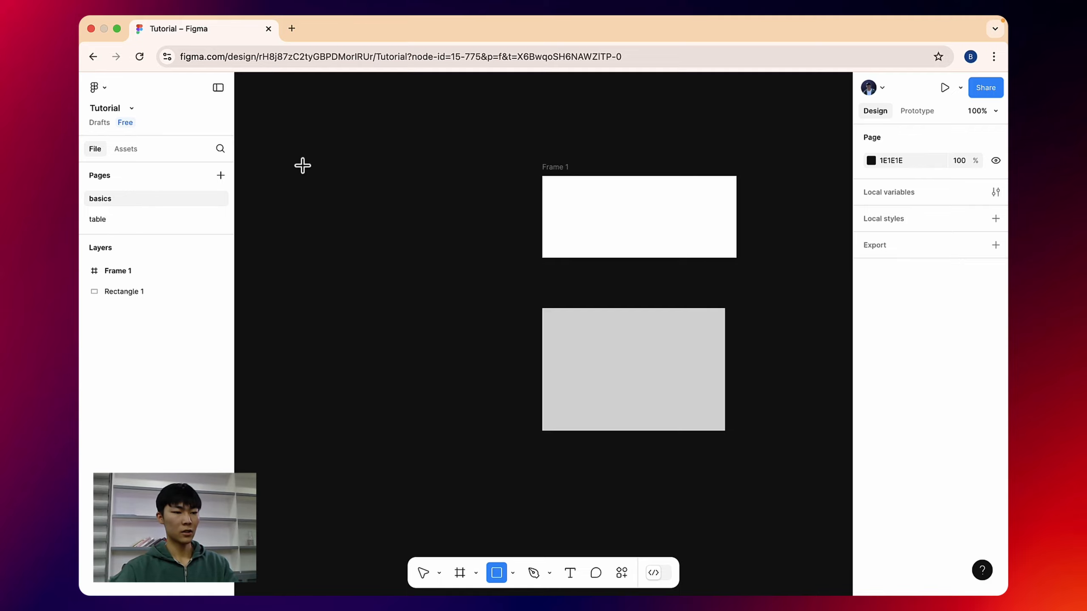
mouse_move(303, 166)
mouse_down()
mouse_move(409, 271)
mouse_move(396, 262)
mouse_move(490, 303)
mouse_up()
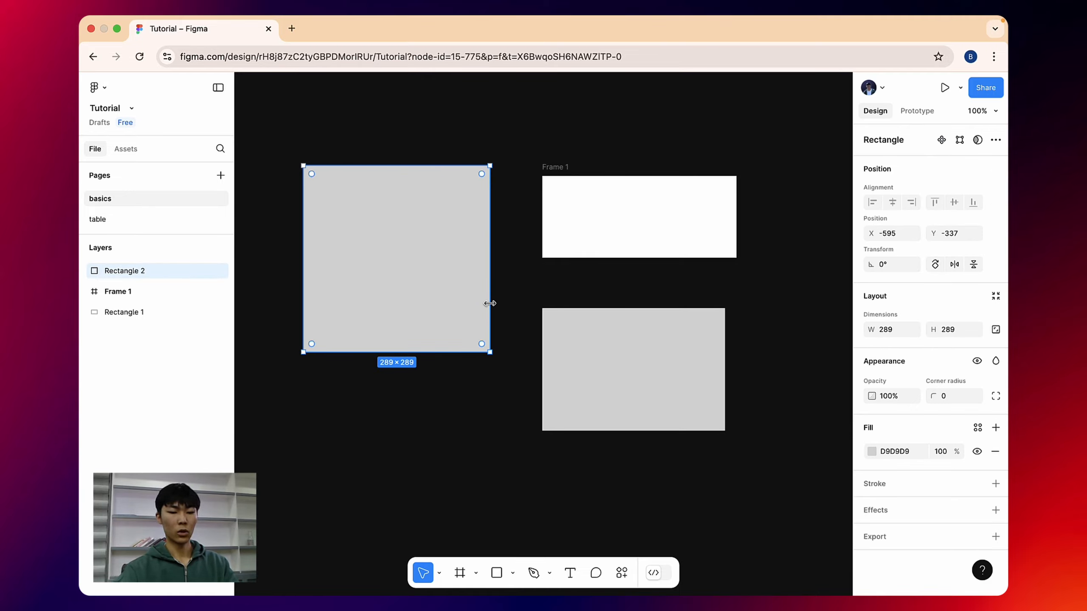
key(Delete)
Step: Place a 100 × 100 triangle with the Polygon tool in the empty area left of the frame and rectangle
click(512, 573)
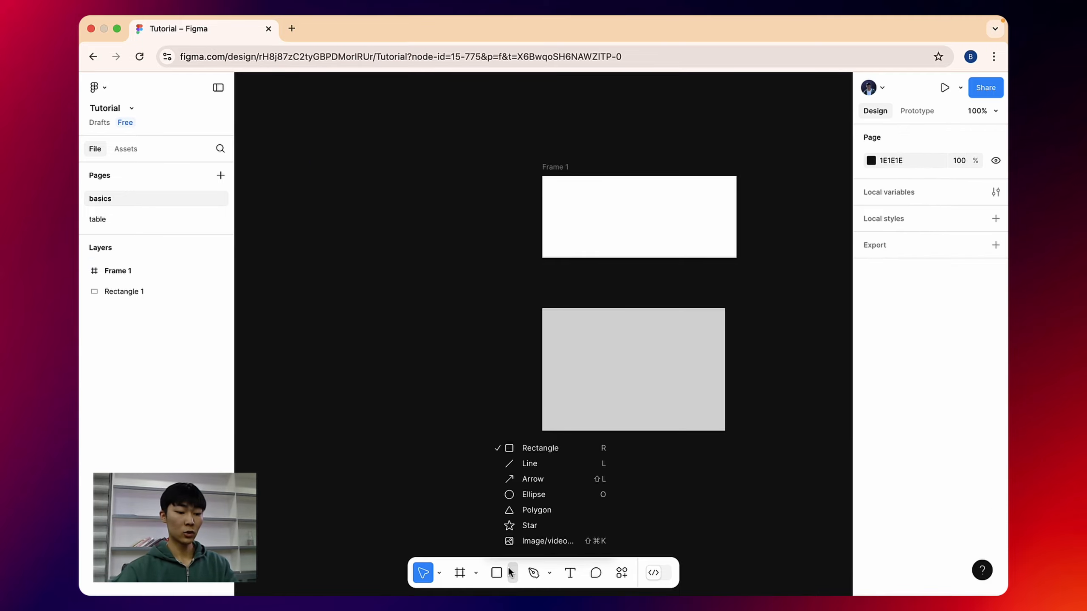
click(549, 509)
click(375, 261)
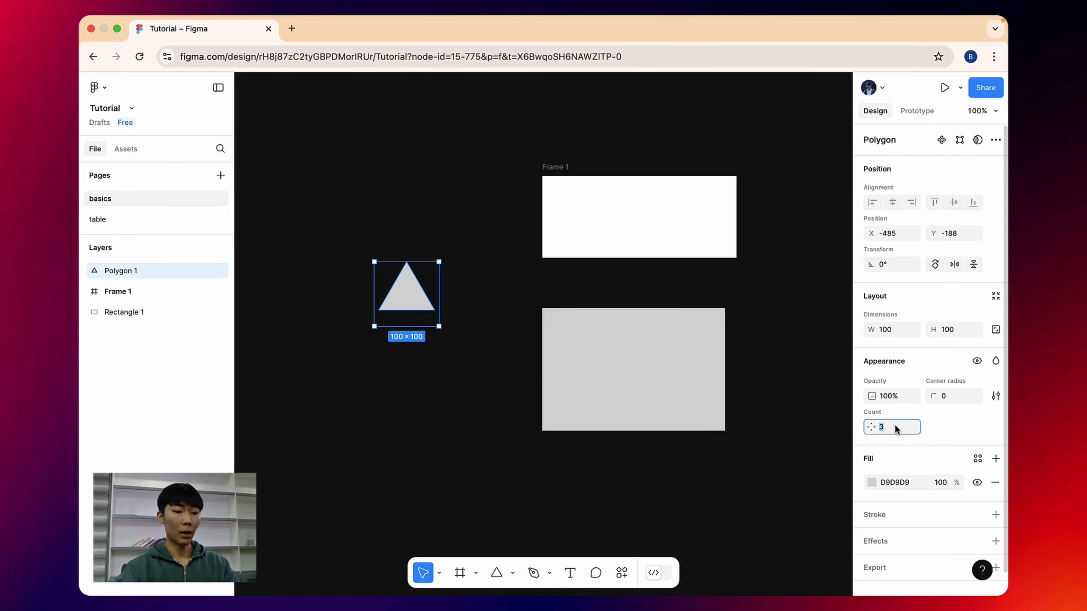
Step: Set the polygon's side count first to 4 and finally to 12
click(876, 414)
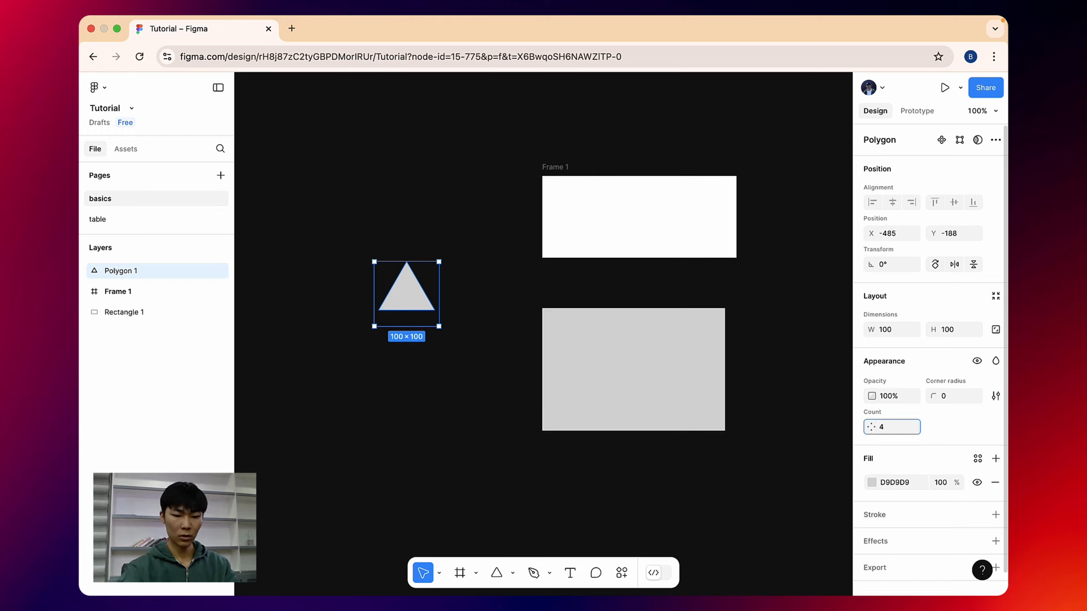
key(Return)
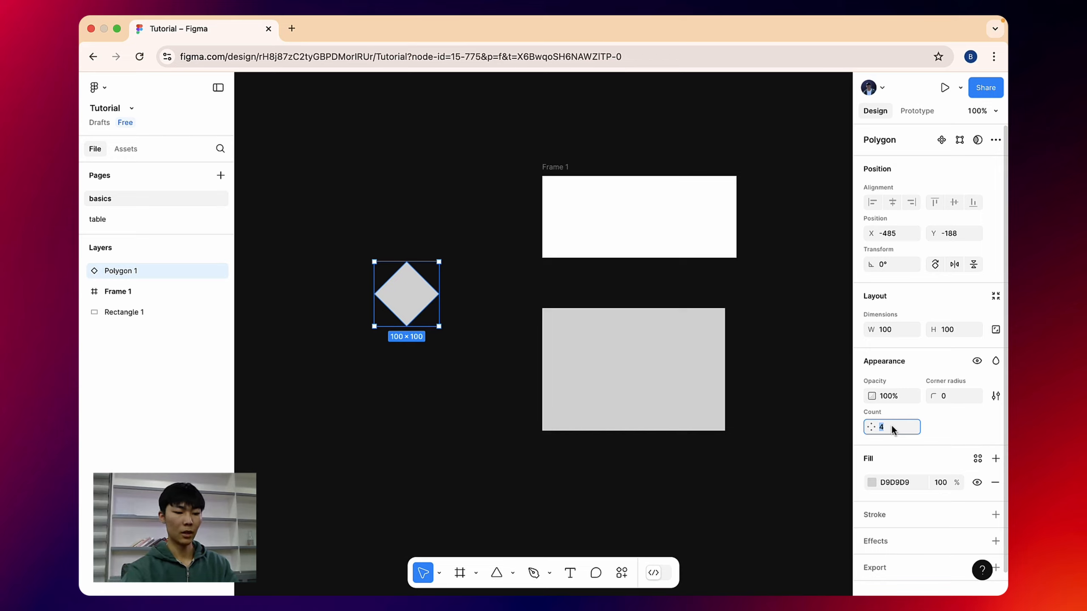
text(12)
key(Return)
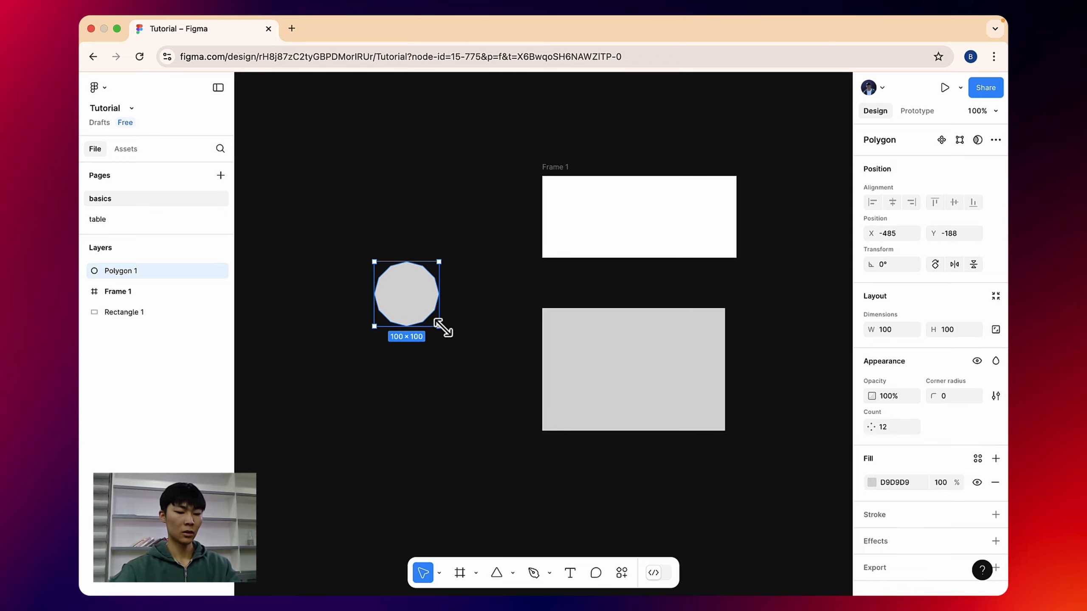
Step: Scale the 12-sided polygon up to about 255 × 255 and reposition it left of the frame
key(k)
drag(443, 328, 531, 425)
drag(461, 360, 388, 267)
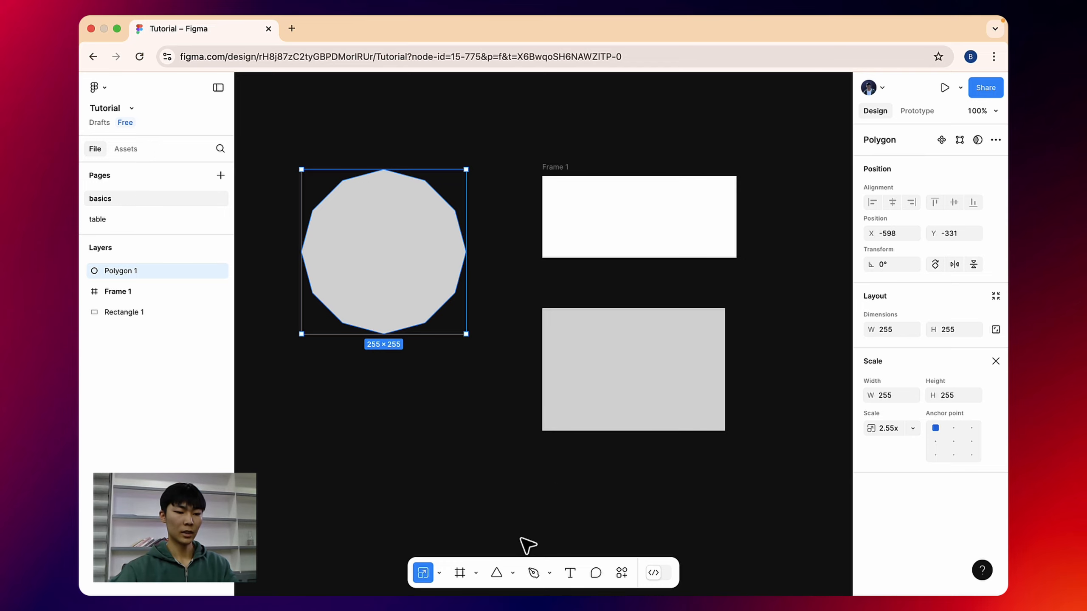
click(499, 573)
click(439, 572)
click(449, 507)
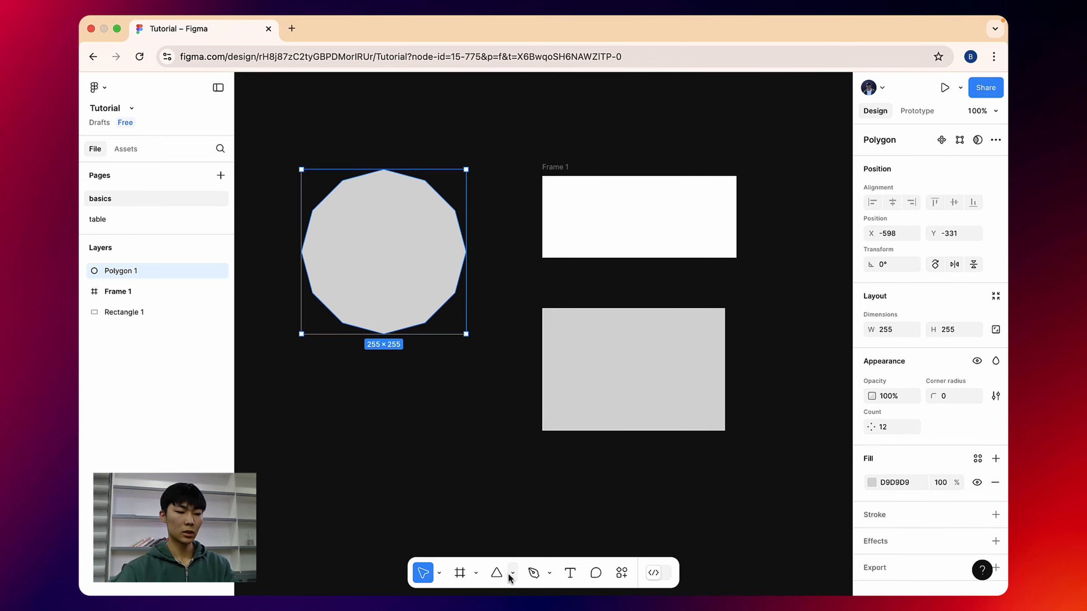
Step: Add a trial text "lafh v" in the empty area below the shapes and delete it
click(512, 572)
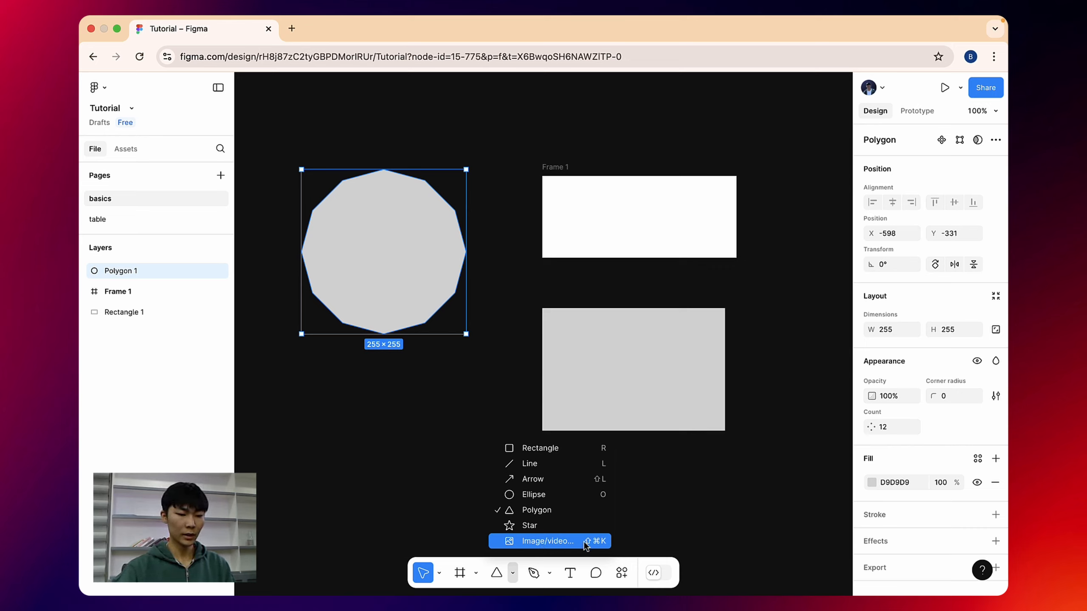
click(570, 572)
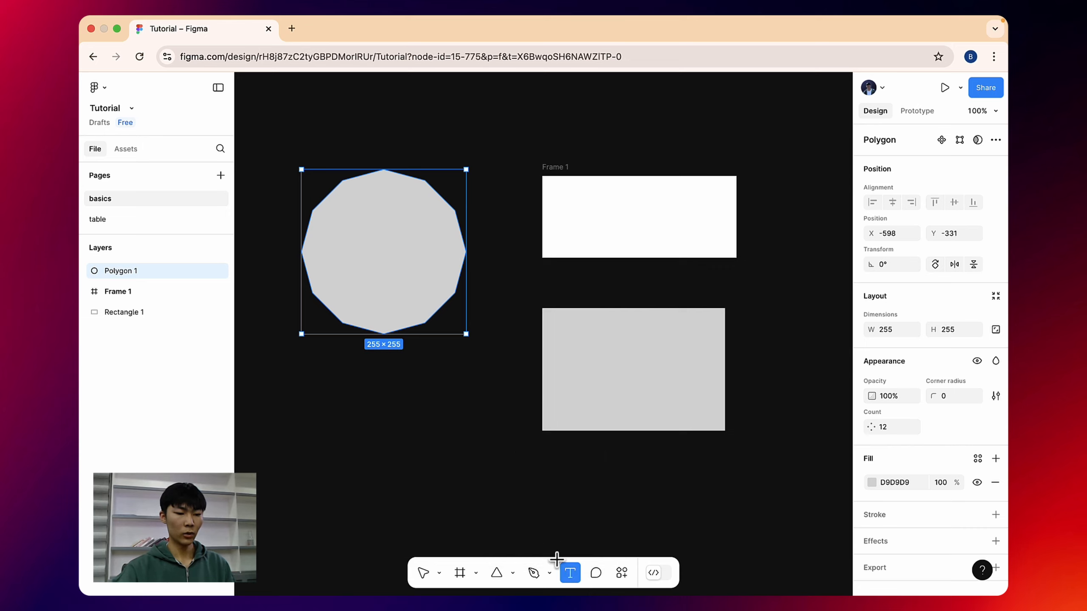
click(460, 495)
text(lafh v)
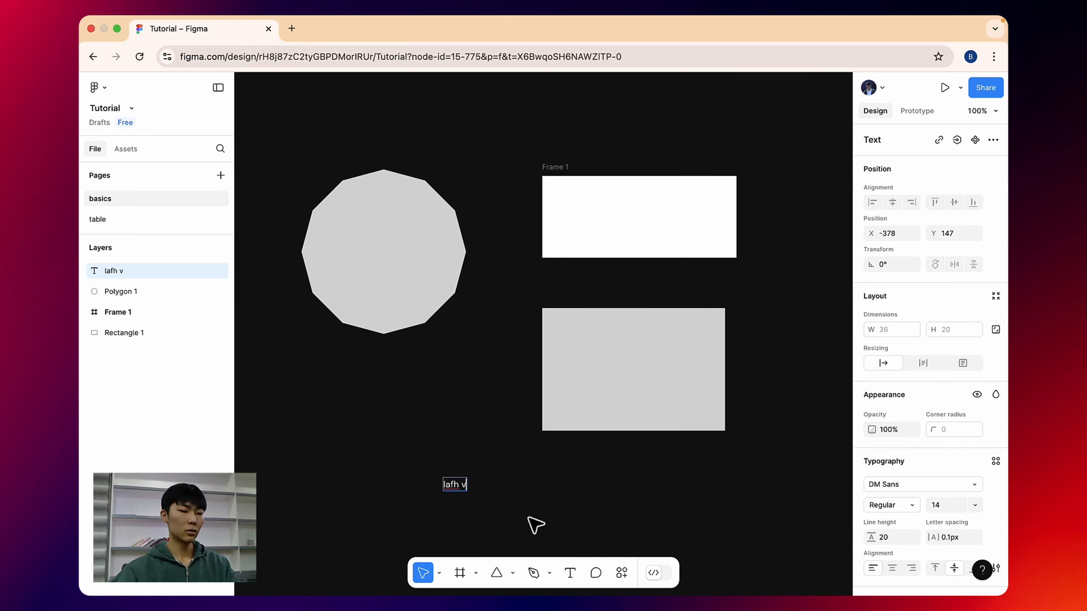
click(495, 495)
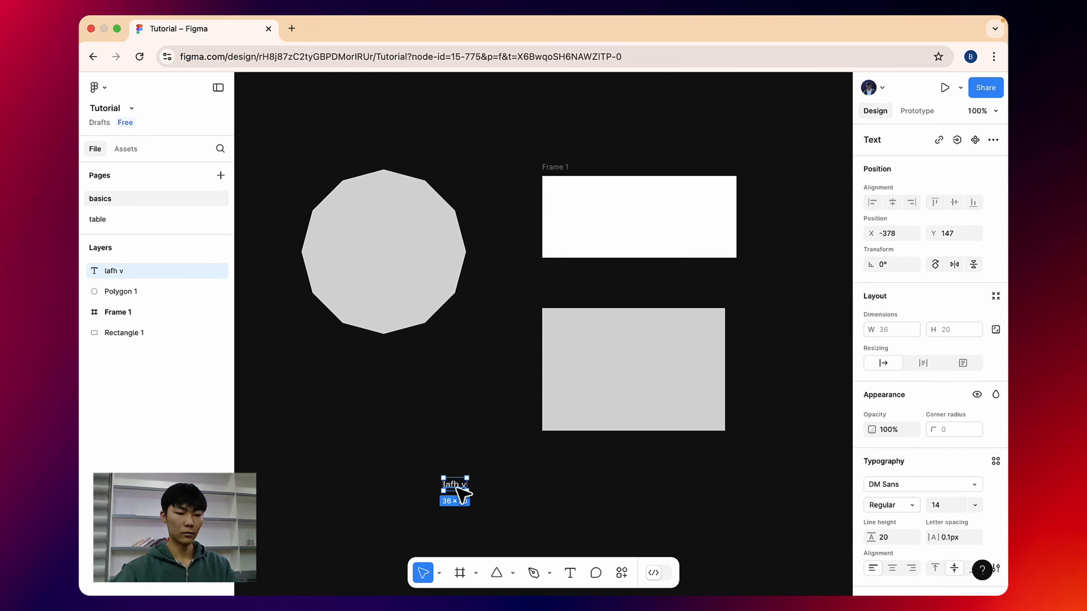
key(BackSpace)
Step: Draft a comment reading "hey wdug csiuafg" in the empty area below the polygon and discard it
key(c)
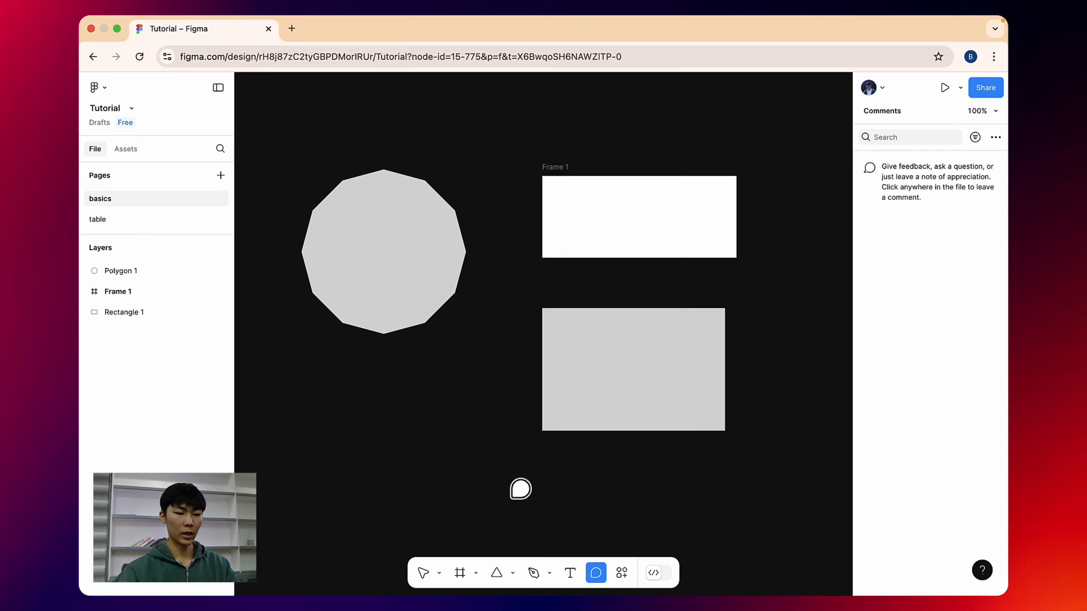
click(403, 432)
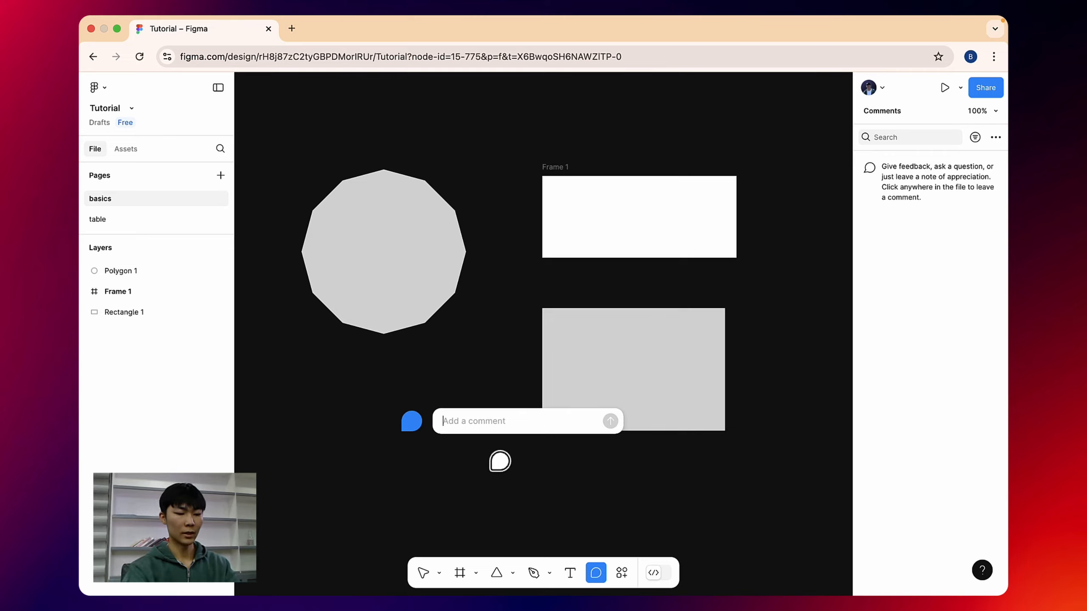
text(hey wdug csiuafg)
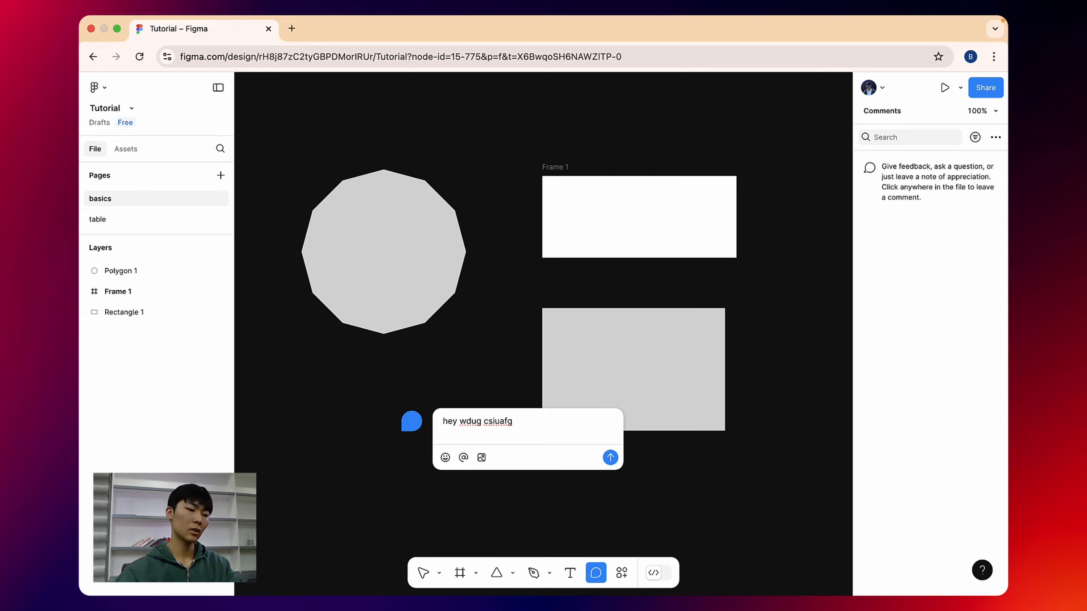
click(437, 399)
click(422, 572)
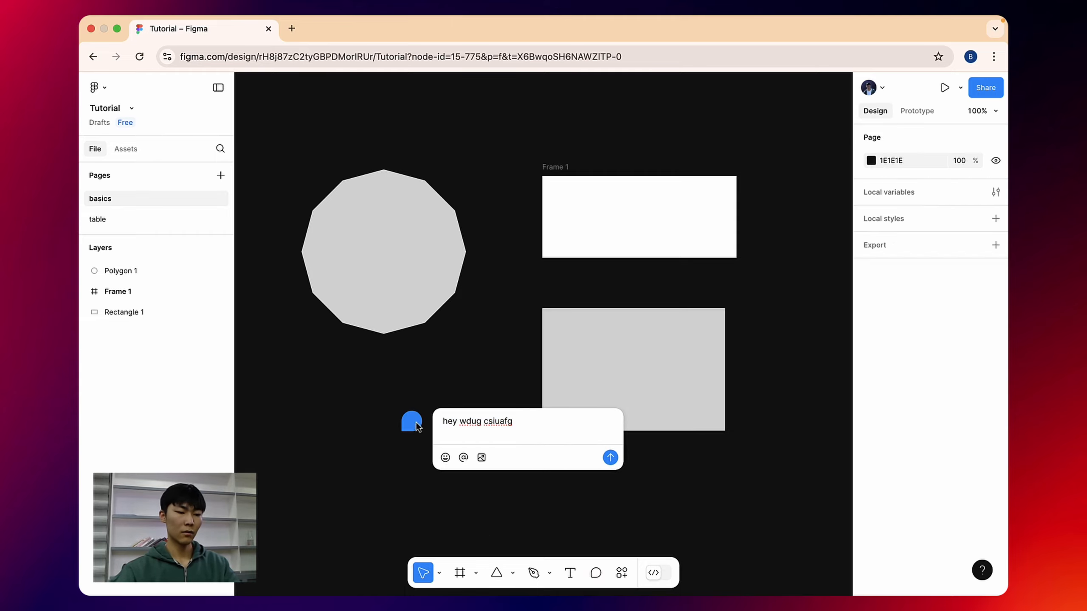
click(380, 413)
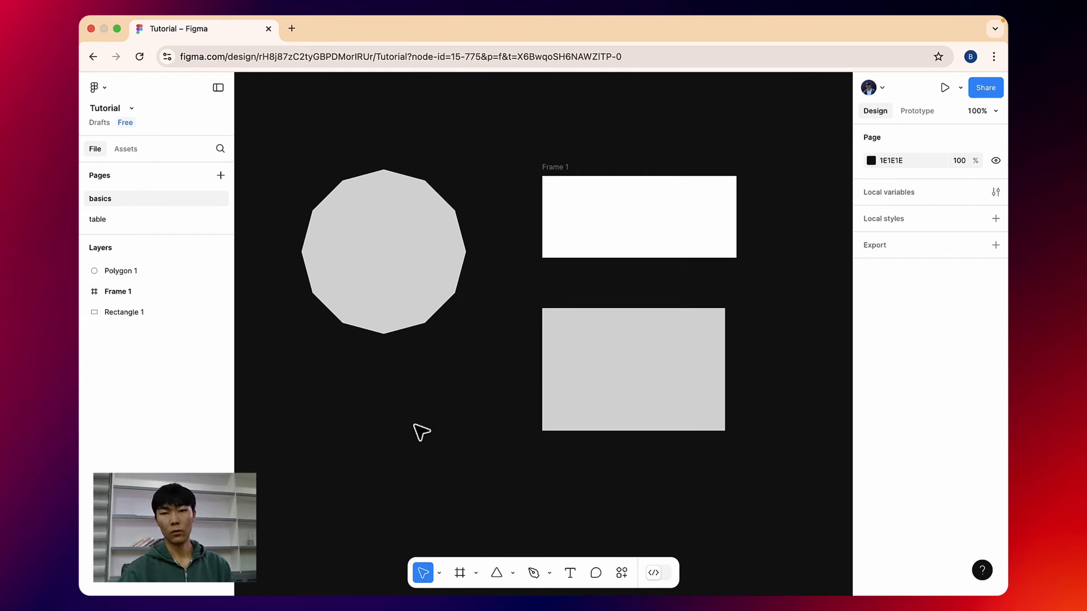
Step: Look through the available plugins and widgets in the Actions list and close it
click(619, 572)
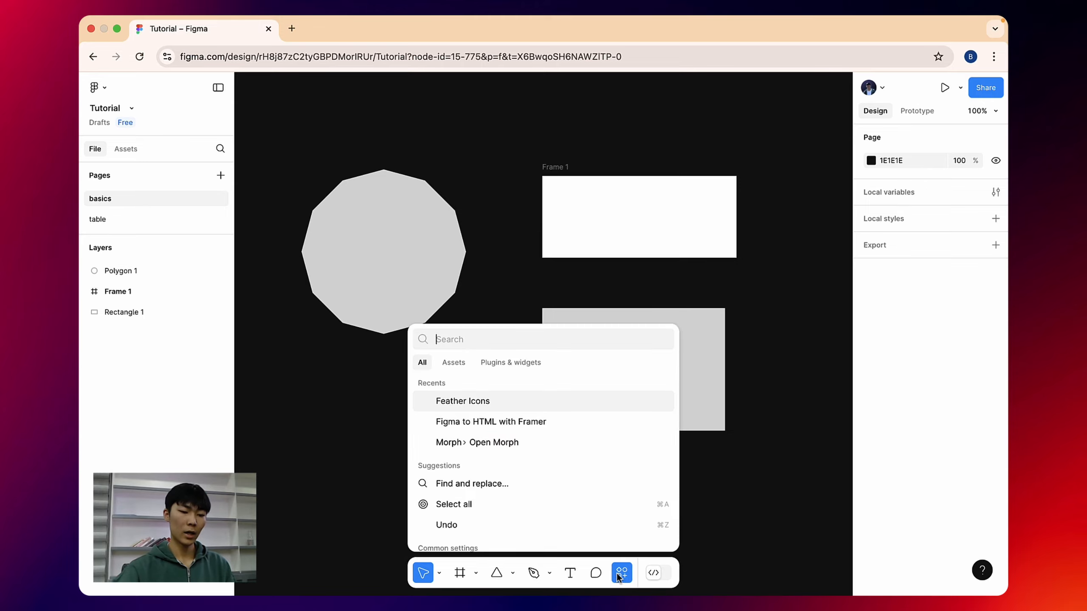
click(515, 362)
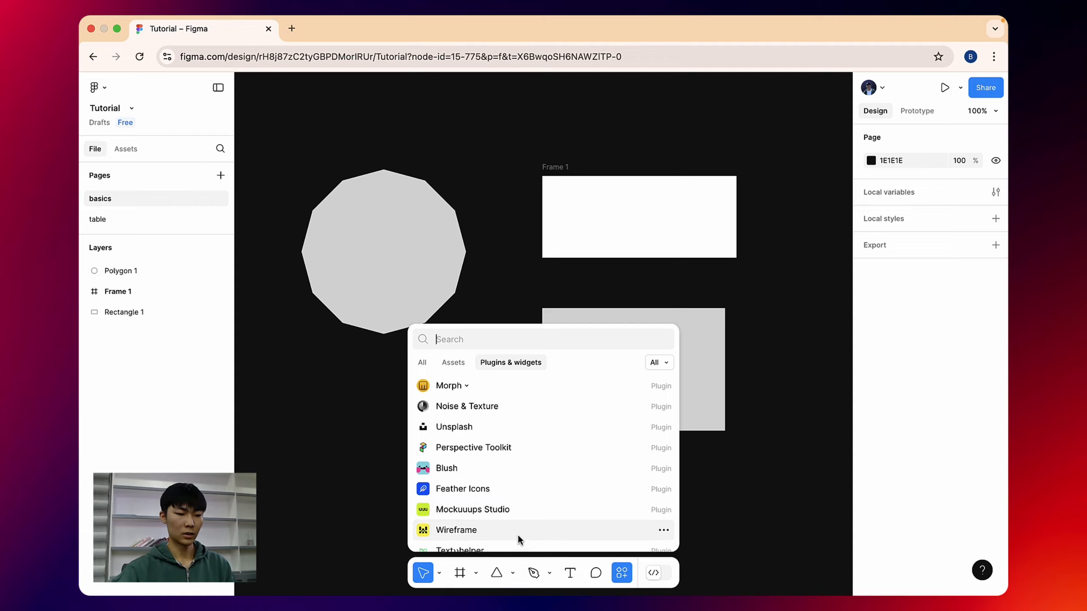
scroll(505, 428, down, 10)
scroll(481, 446, up, 10)
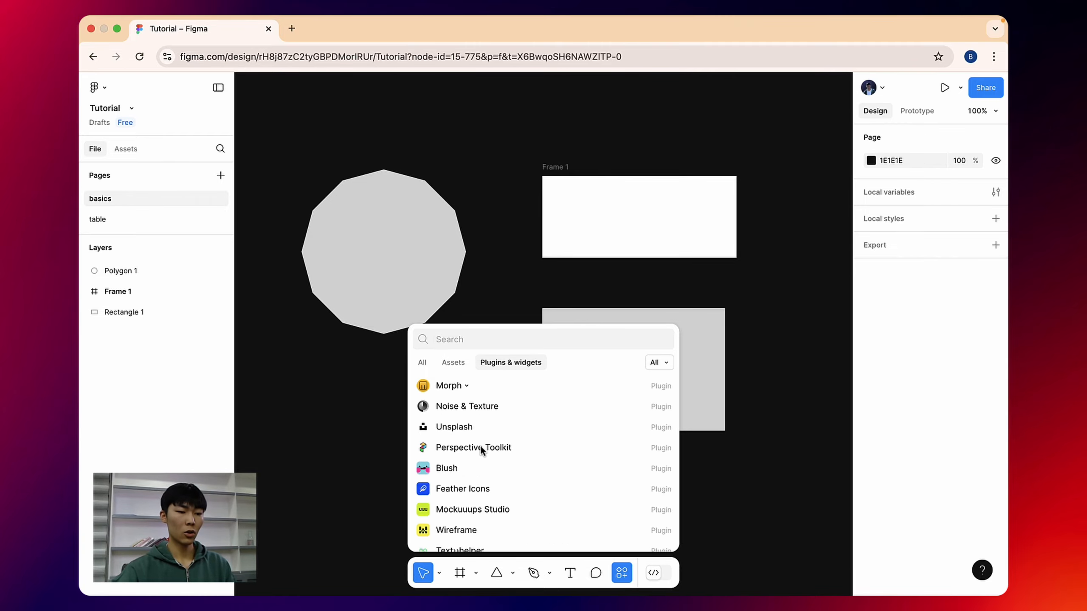
scroll(481, 446, down, 8)
scroll(481, 446, up, 8)
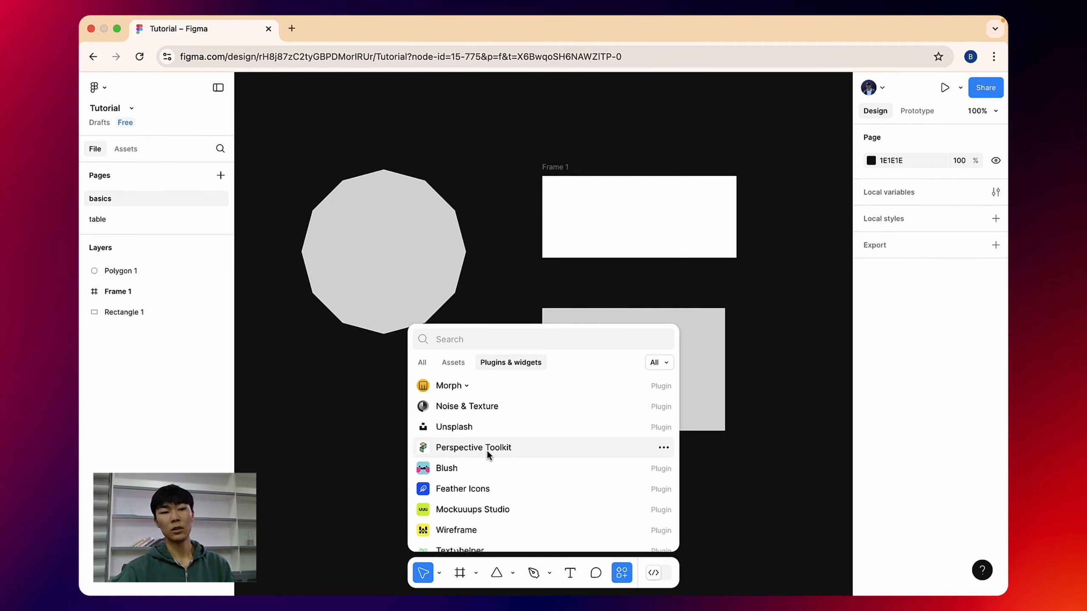
click(504, 320)
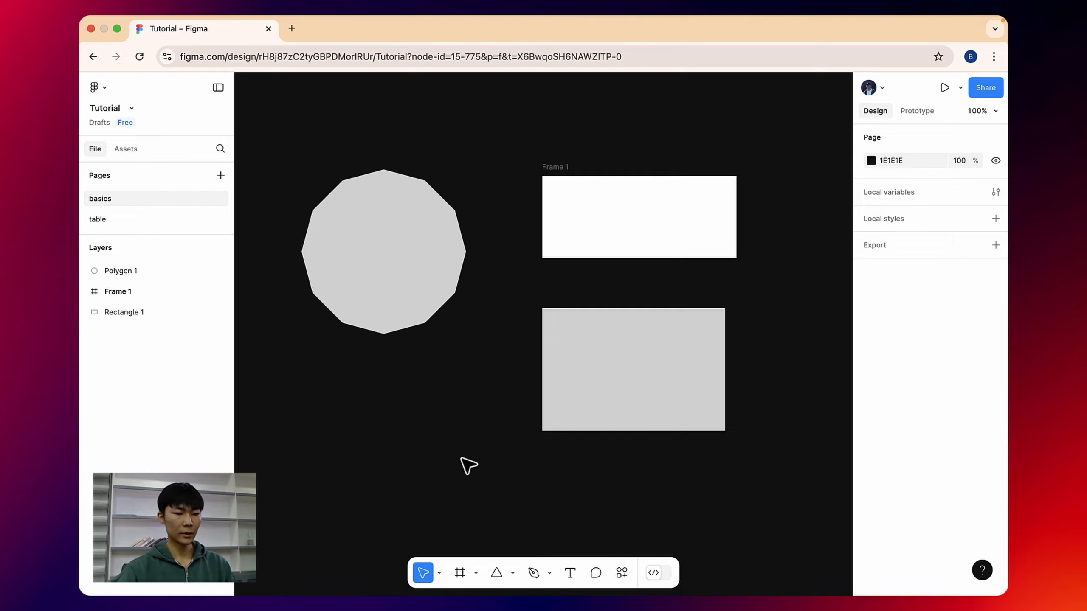
Step: Delete the 12-sided polygon and the white frame, keeping only the grey rectangle
click(414, 268)
key(BackSpace)
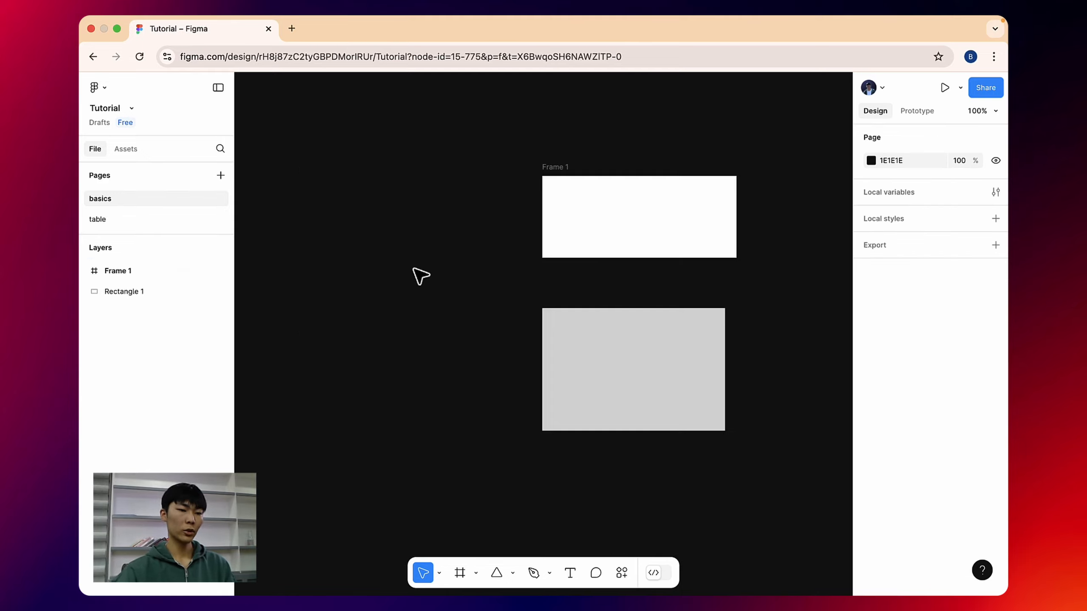
click(552, 168)
key(BackSpace)
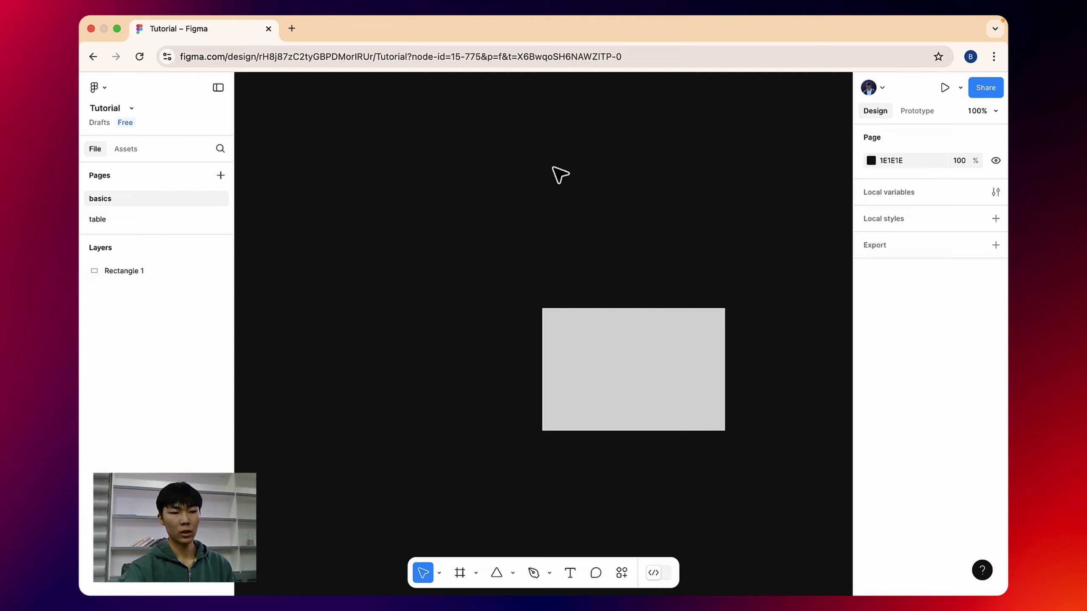
click(600, 325)
click(585, 231)
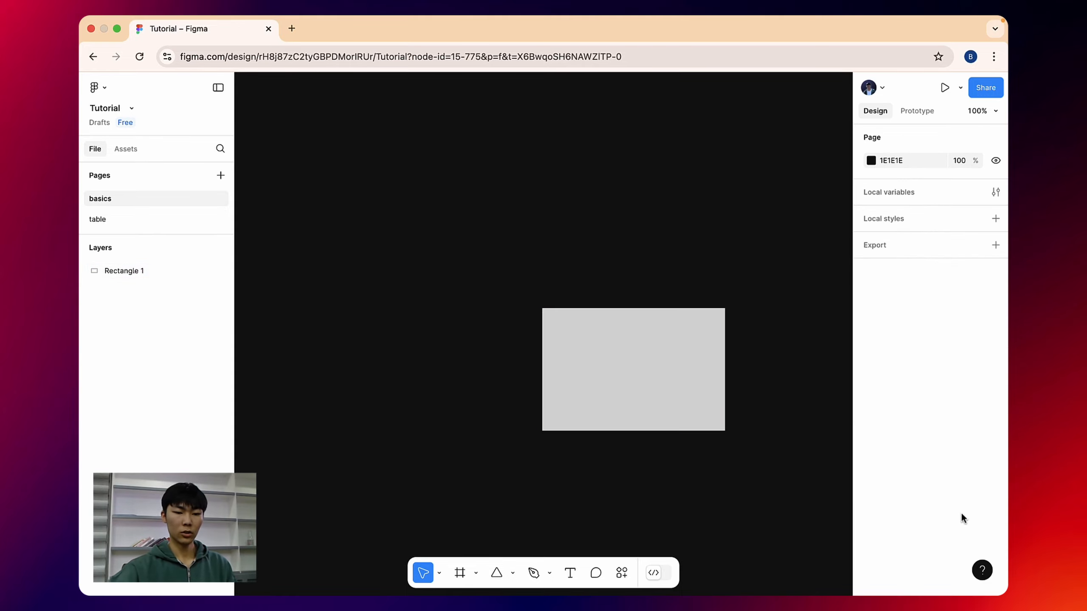
Step: Examine the keyboard shortcuts reference across its Essential, Tools, View, Zoom, Text, Shape, Selection and Cursor categories, and close it
click(982, 571)
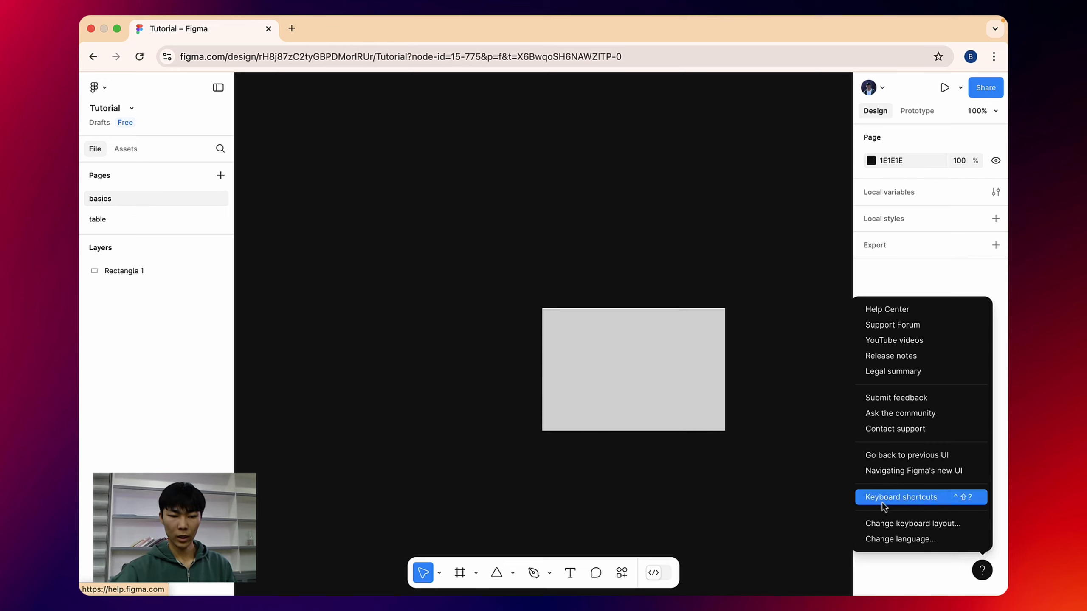
click(931, 497)
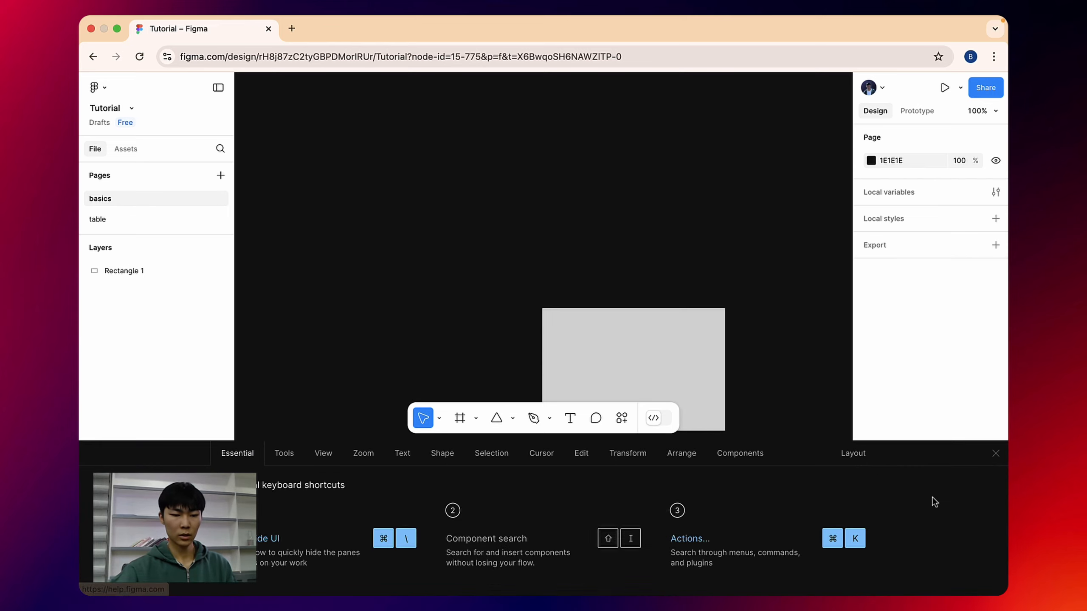
click(284, 461)
click(240, 459)
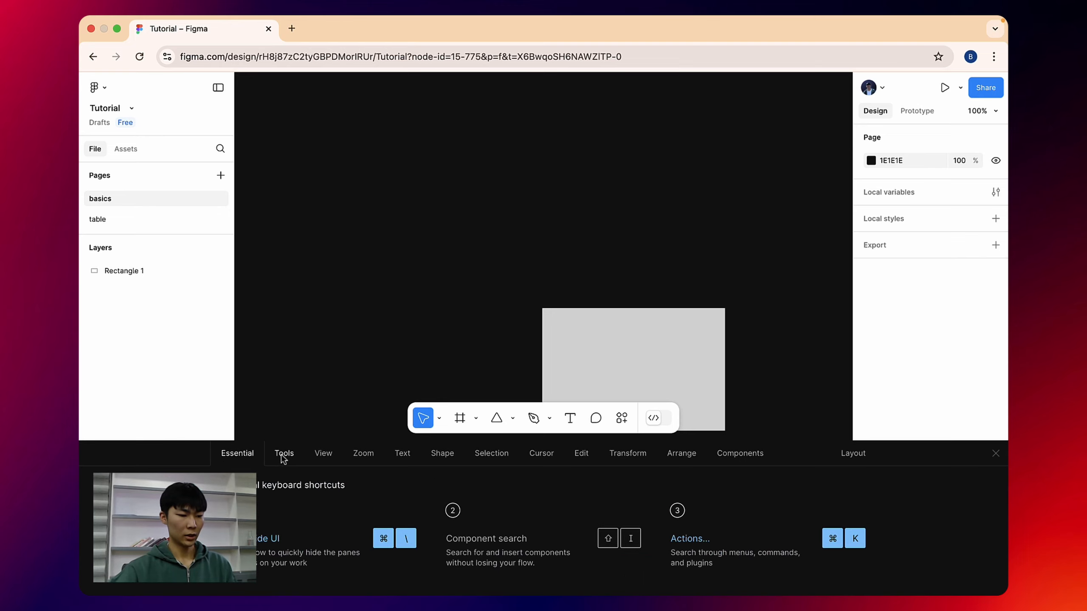
click(284, 459)
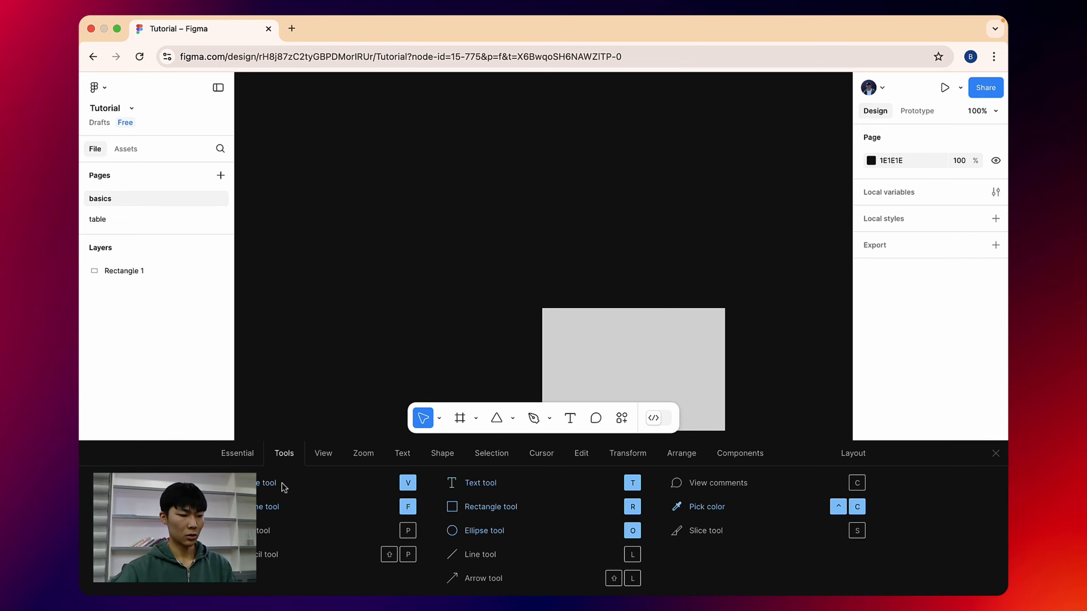
click(324, 455)
click(363, 455)
click(402, 454)
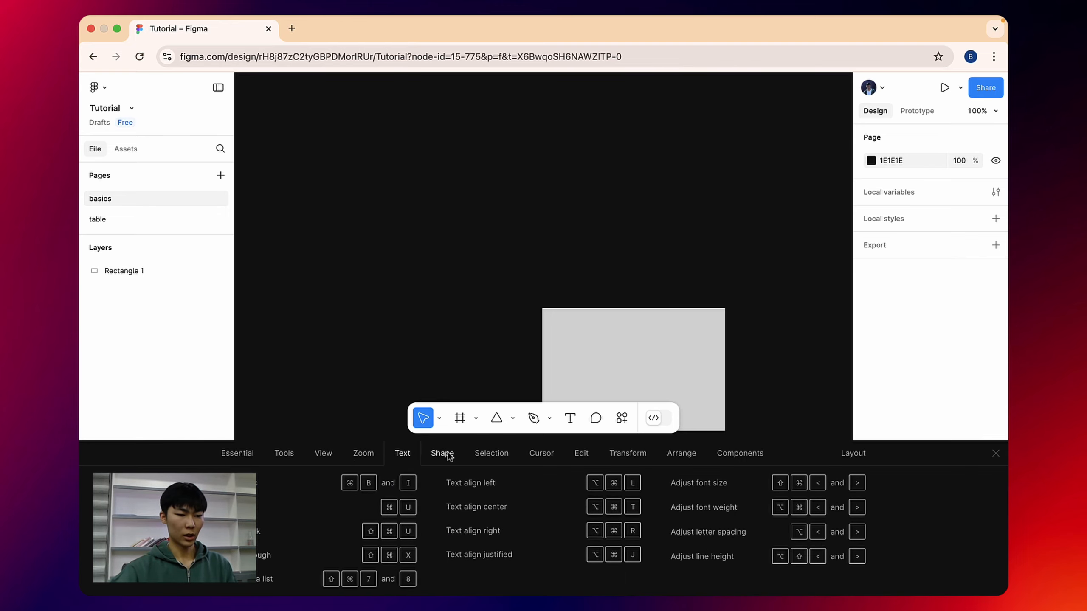
click(442, 454)
click(492, 455)
click(540, 455)
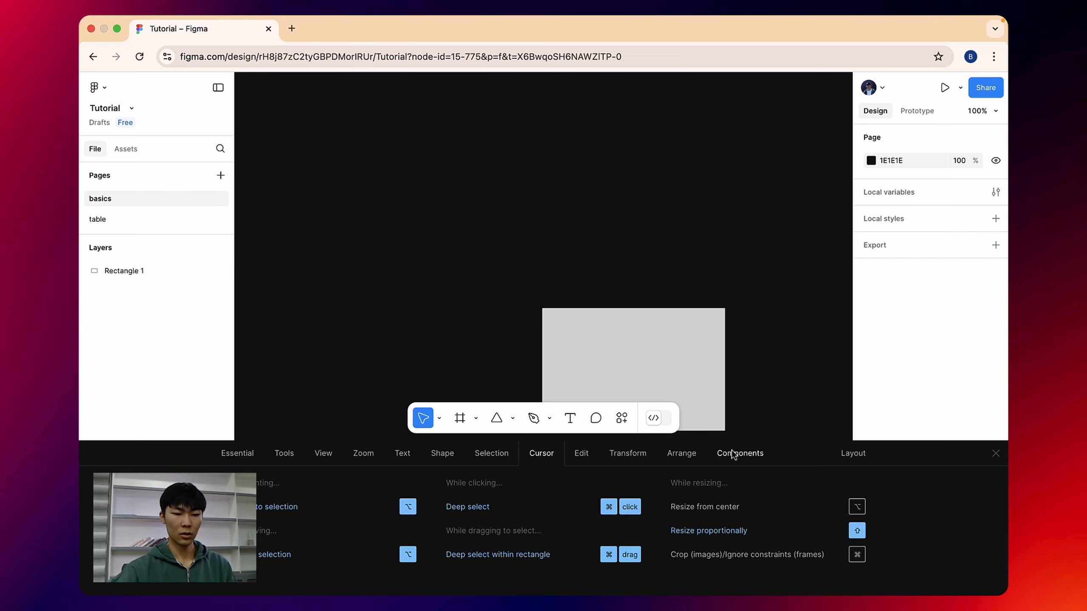
click(995, 454)
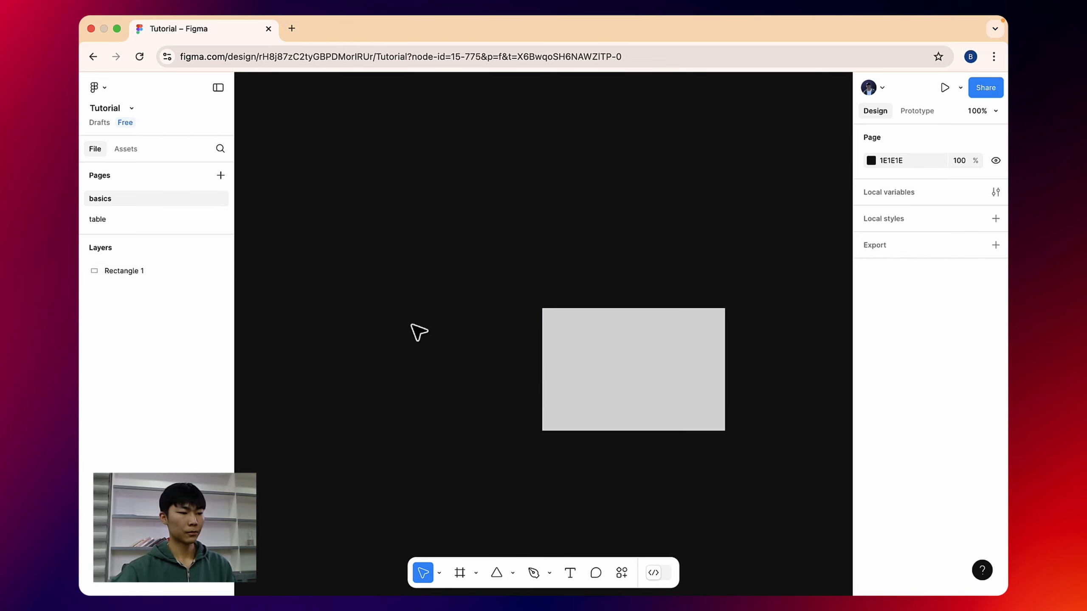
Step: Reposition the grey rectangle to about X -315, Y -277
drag(495, 287, 402, 272)
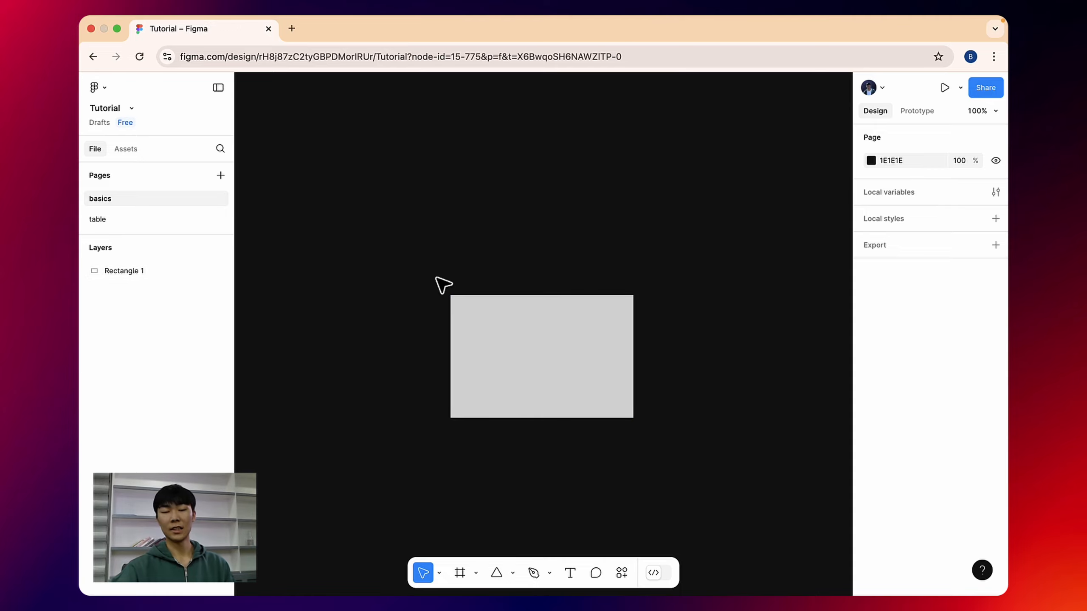
click(508, 362)
scroll(483, 295, down, 3)
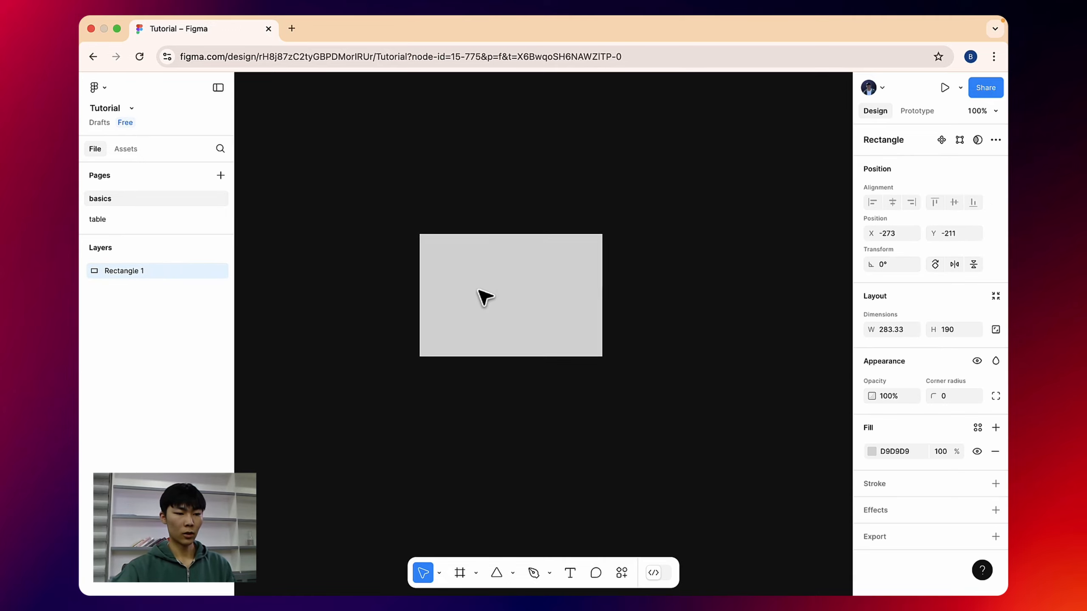
drag(485, 297, 456, 254)
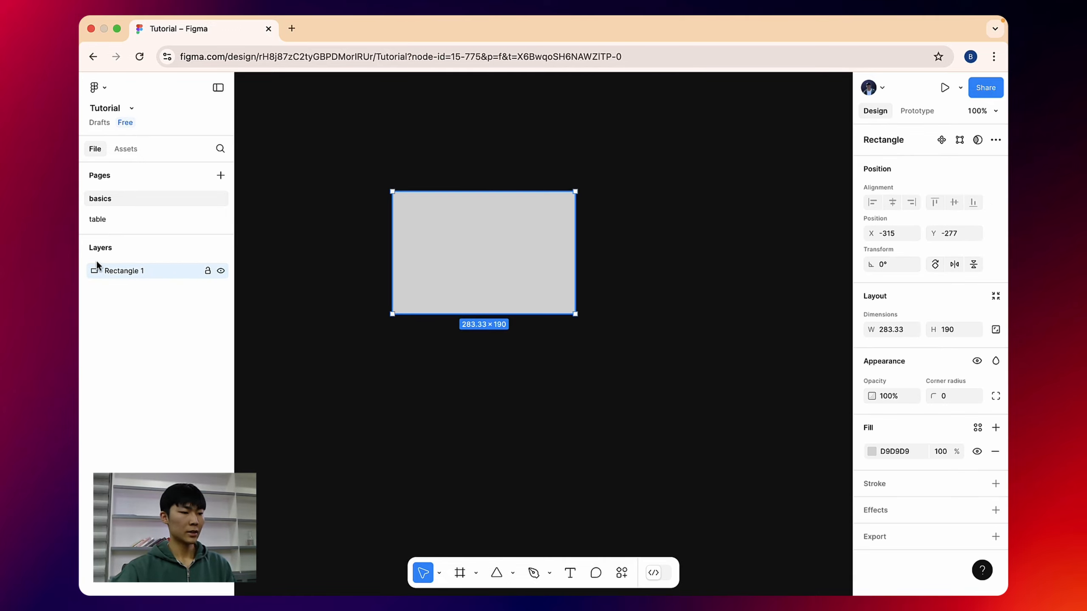
Step: Rename the rectangle's layer "button" and move the rectangle to about X -300, Y -249
double_click(132, 271)
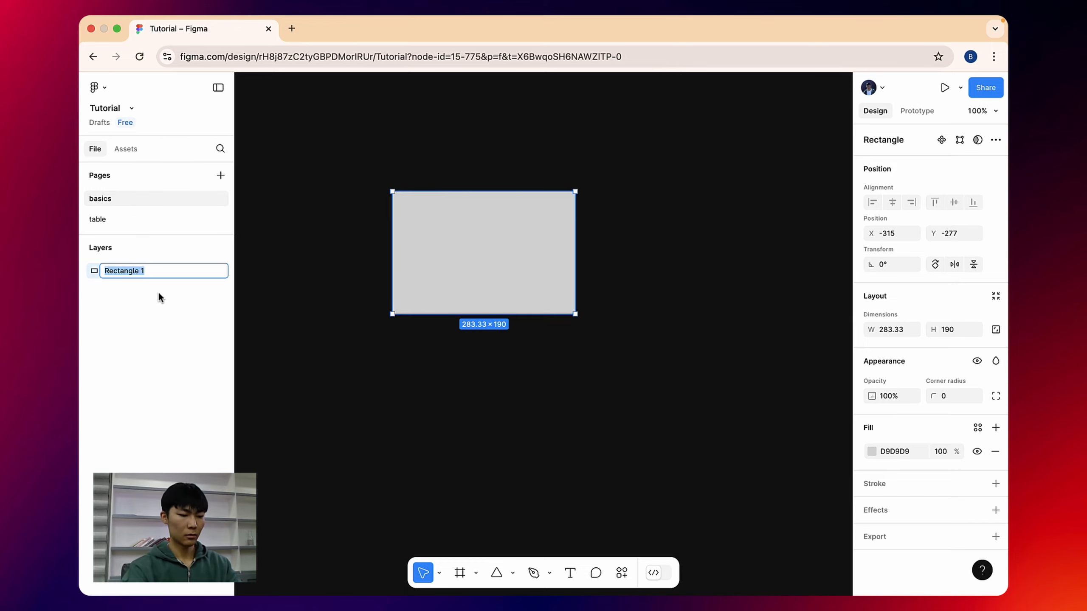
text(button)
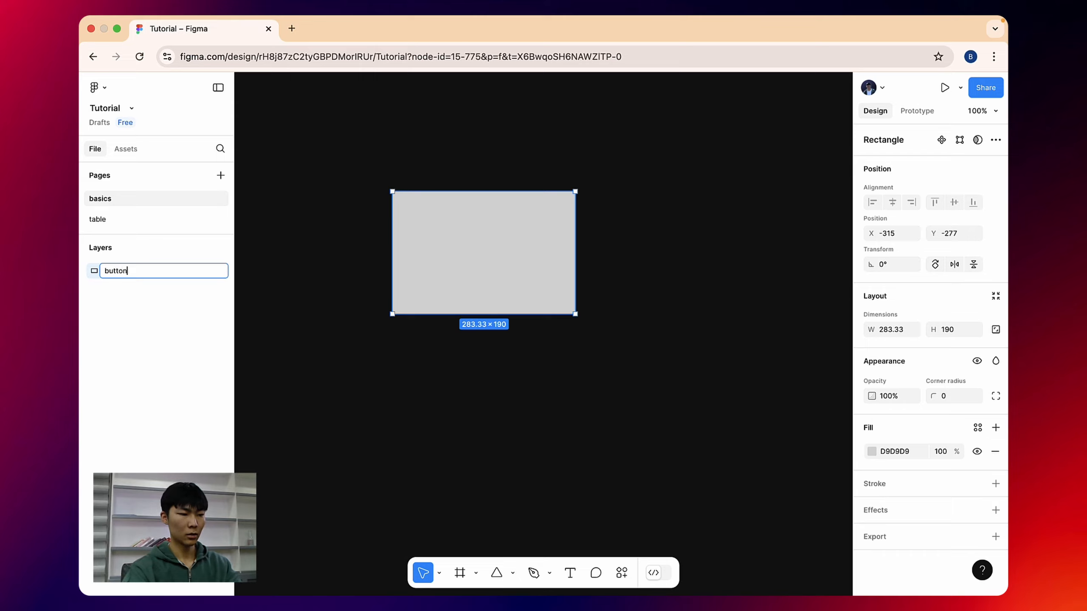
click(342, 231)
click(407, 245)
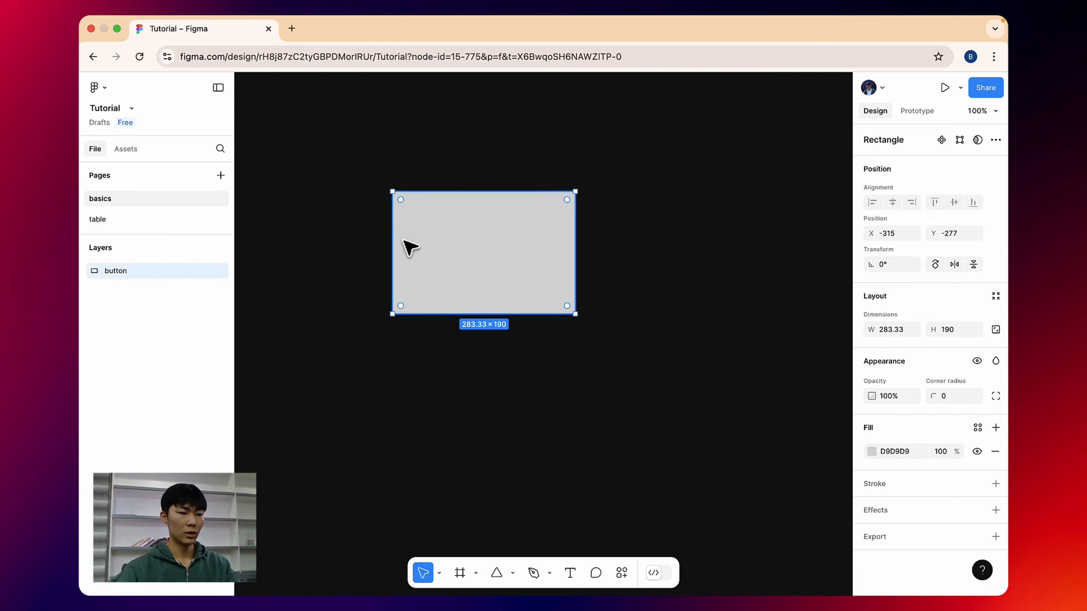
drag(493, 242, 501, 260)
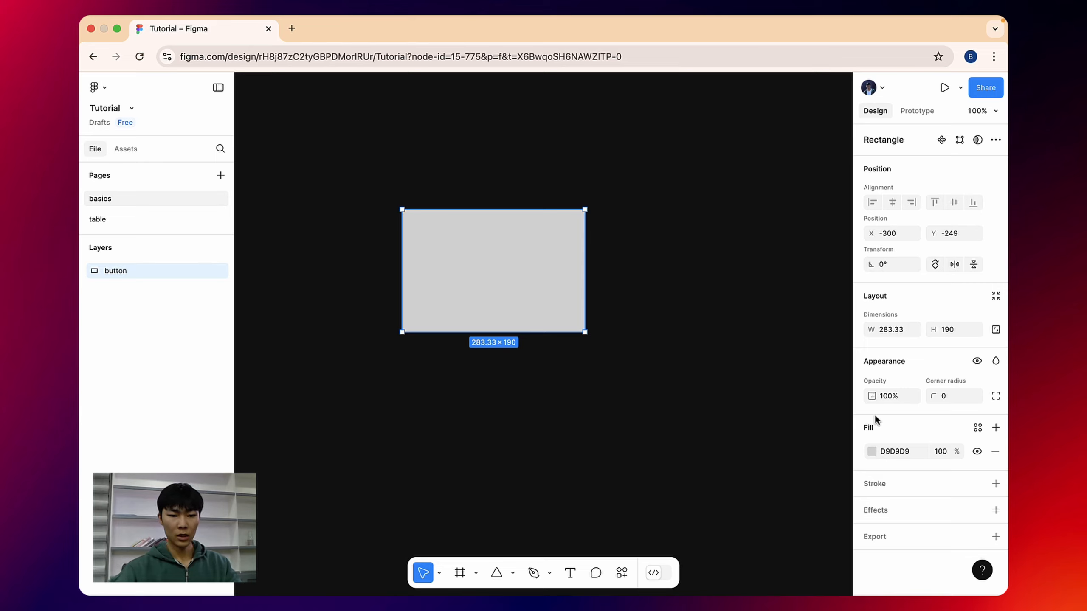
Step: Change the rectangle's solid fill colour to blue 3364EC
click(872, 451)
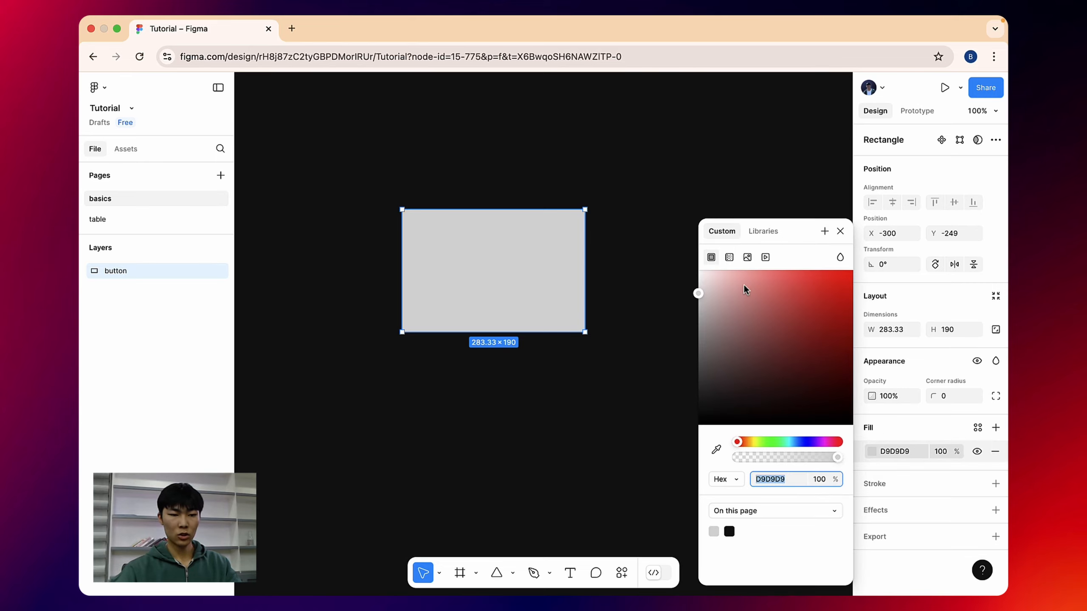
click(799, 441)
click(820, 281)
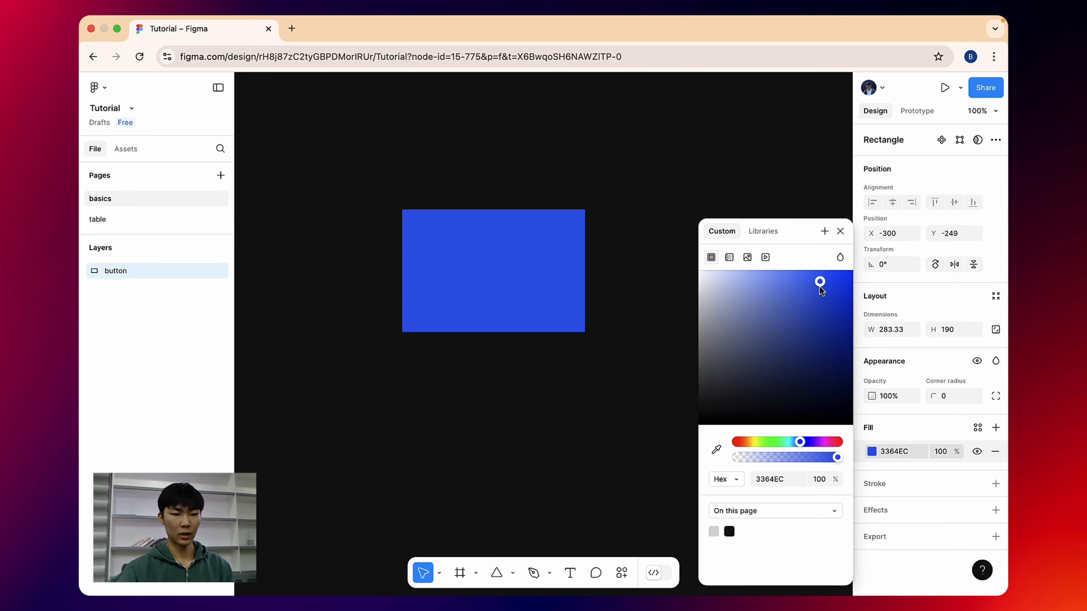
Step: Turn the rectangle's fill into a linear gradient and set its 100% stop to purple 83197D
click(728, 258)
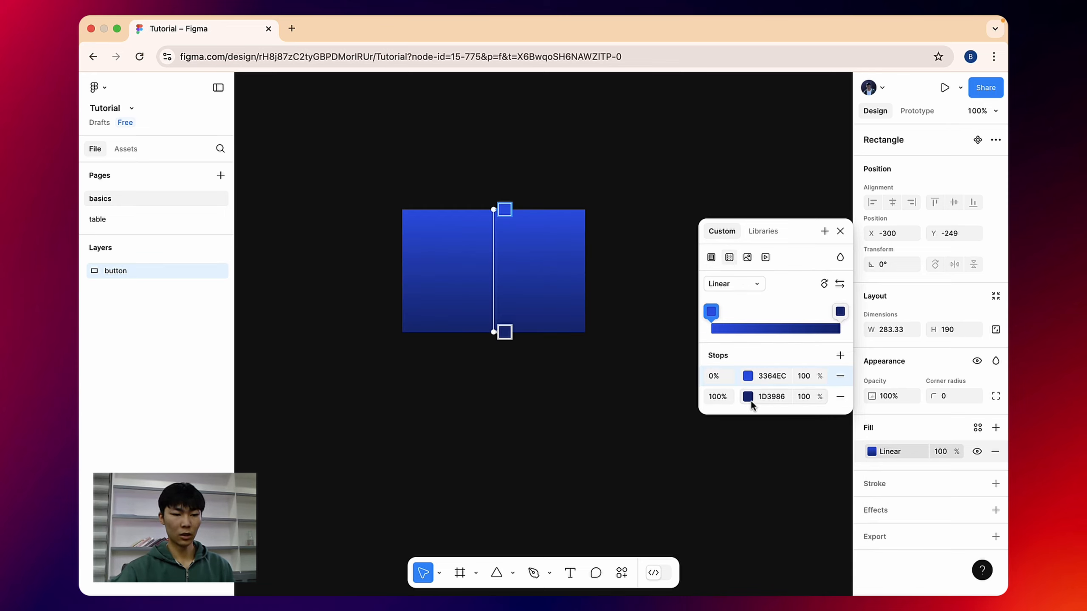
click(749, 400)
click(668, 441)
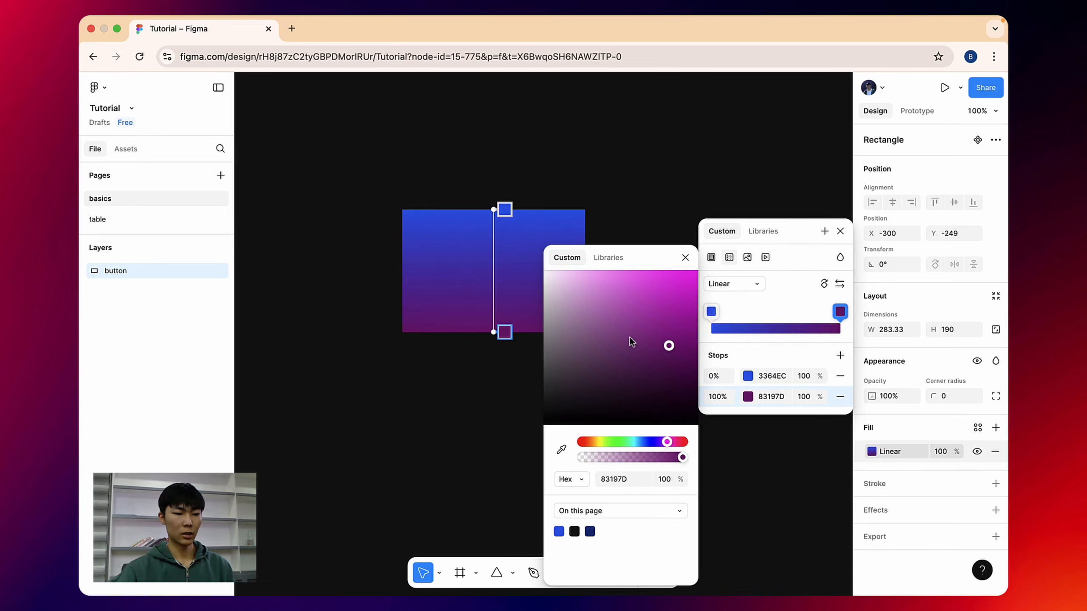
click(685, 257)
Step: Angle the gradient diagonally by placing its handles outside the rectangle's upper-left and lower-right corners, and reselect the rectangle
drag(511, 219, 360, 168)
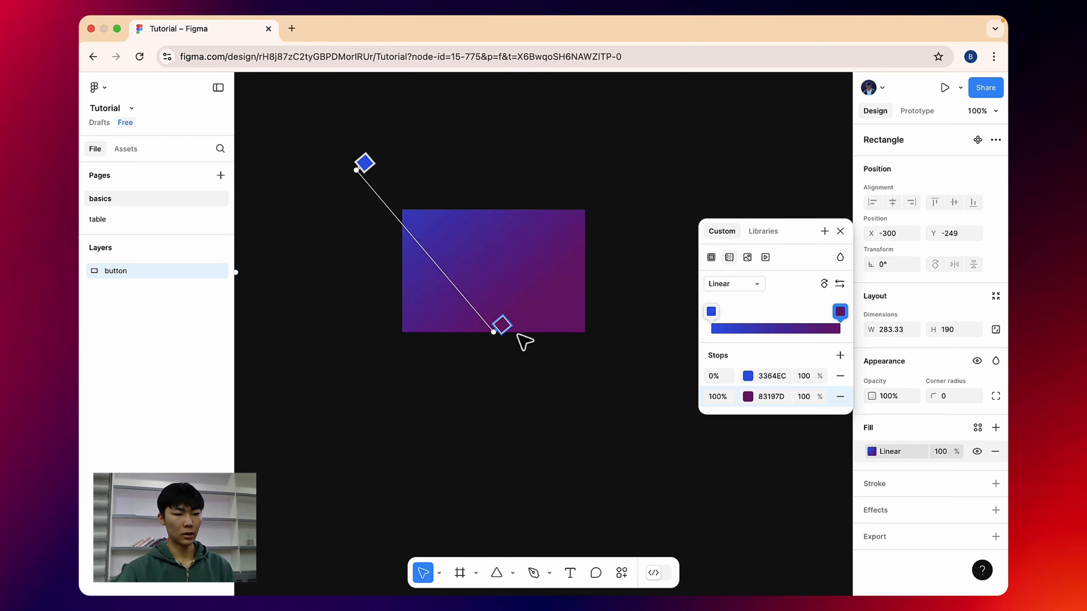
drag(496, 332, 609, 366)
key(Escape)
click(497, 189)
click(524, 240)
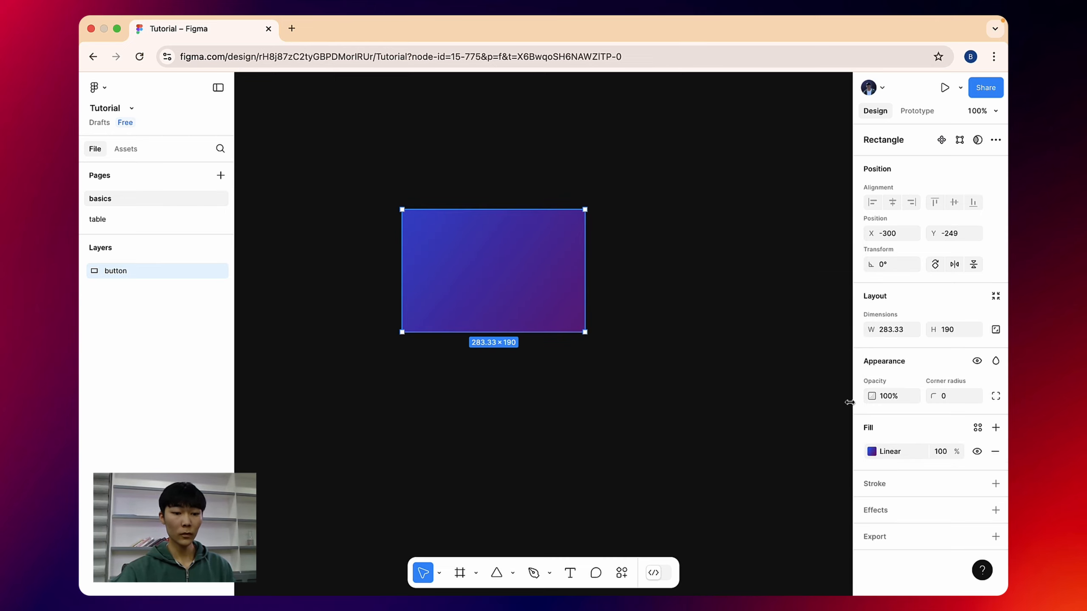
Step: Try the image and video fill types on the rectangle and return to the solid 3364EC fill
click(866, 447)
click(748, 427)
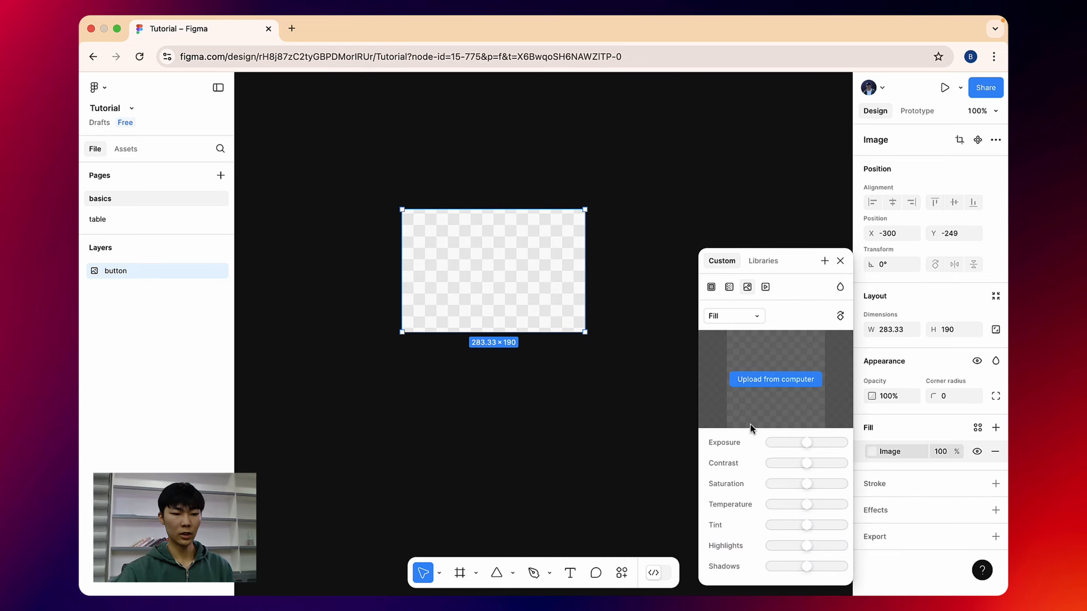
click(763, 288)
click(711, 288)
click(748, 261)
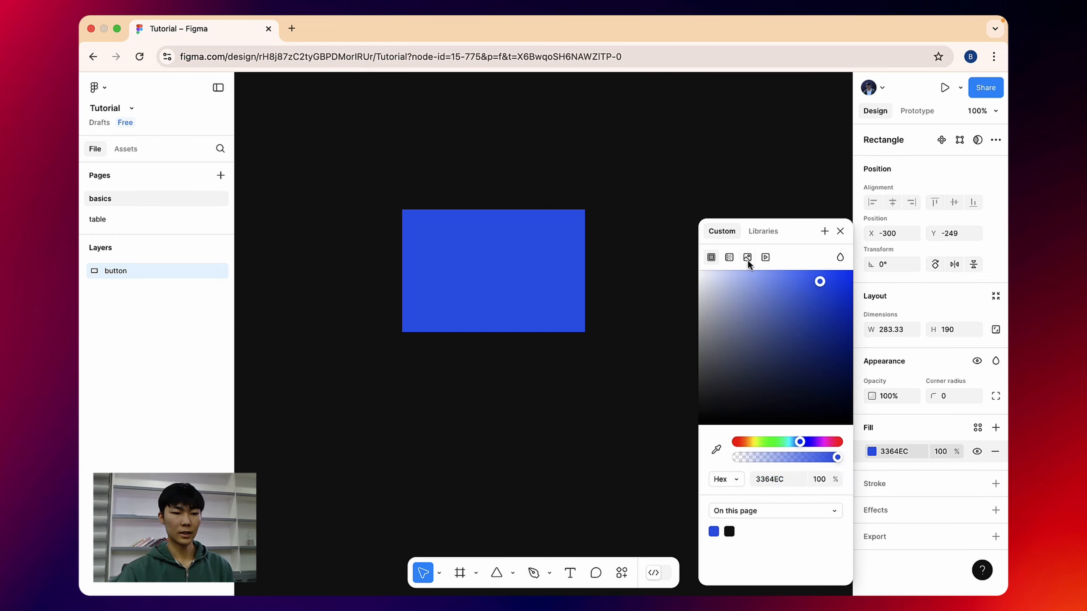
Step: Check the video fill option and the blend mode choices for the rectangle's fill, keeping the solid fill in Normal mode
click(765, 257)
click(711, 258)
click(840, 258)
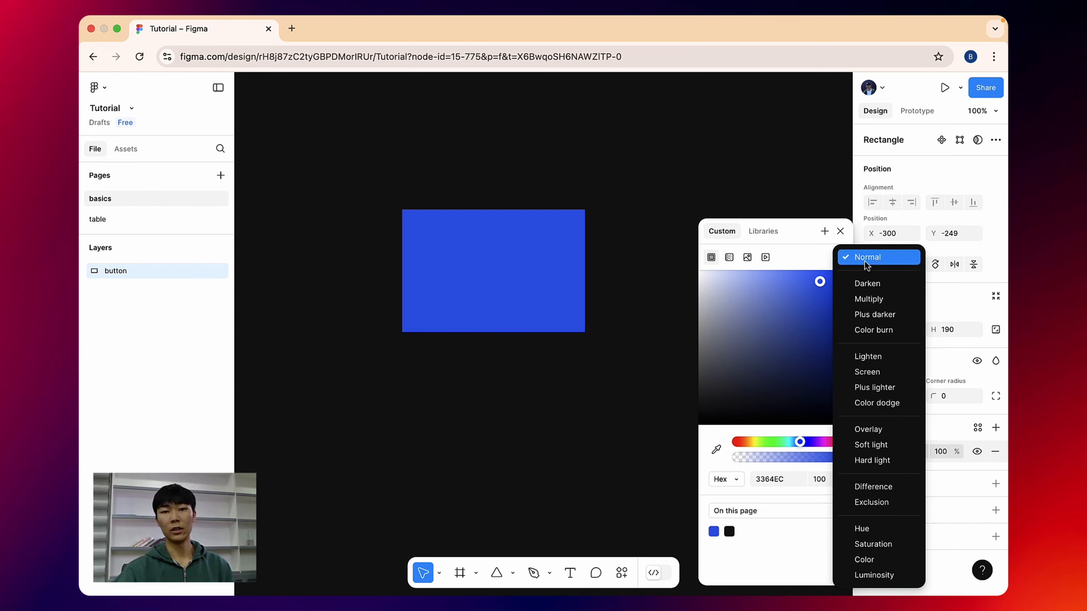
click(763, 228)
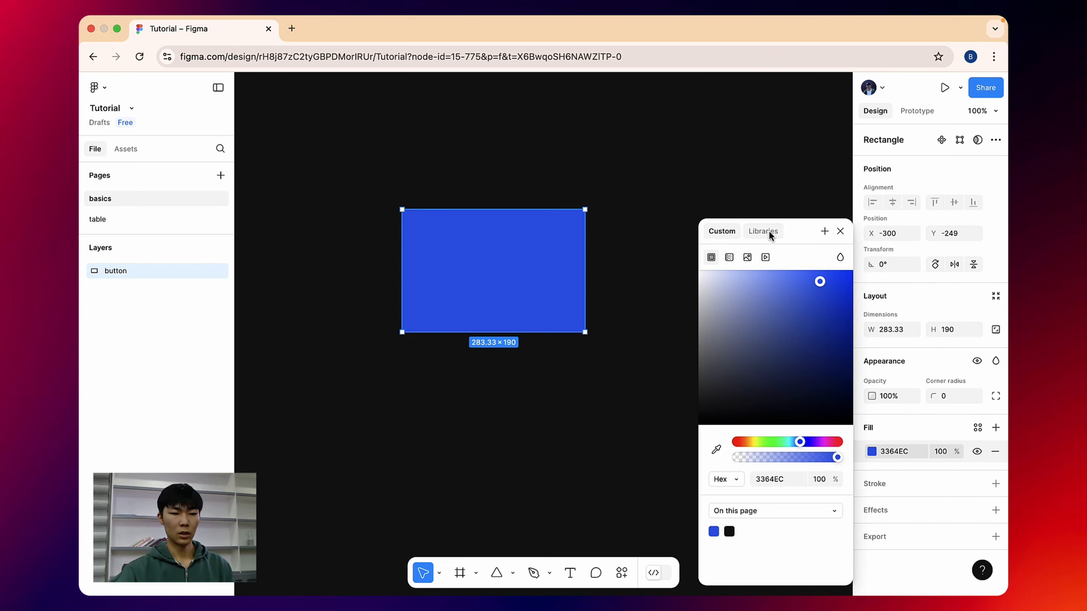
Step: Look through the library colour styles available for the fill, return to the custom colour settings and reselect the rectangle
click(768, 231)
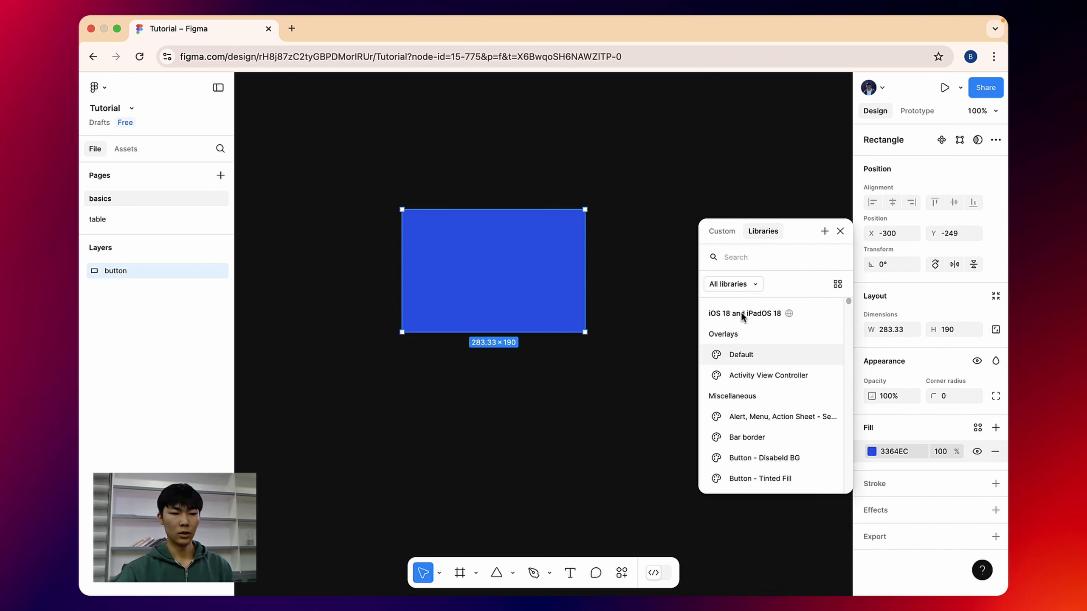
click(720, 231)
click(768, 231)
click(730, 231)
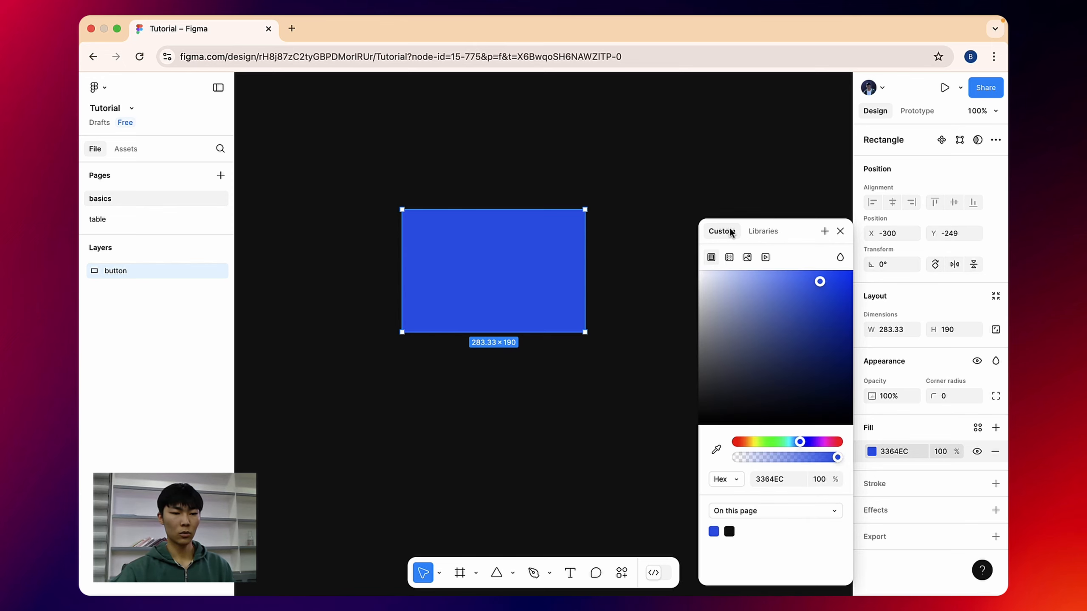
click(643, 356)
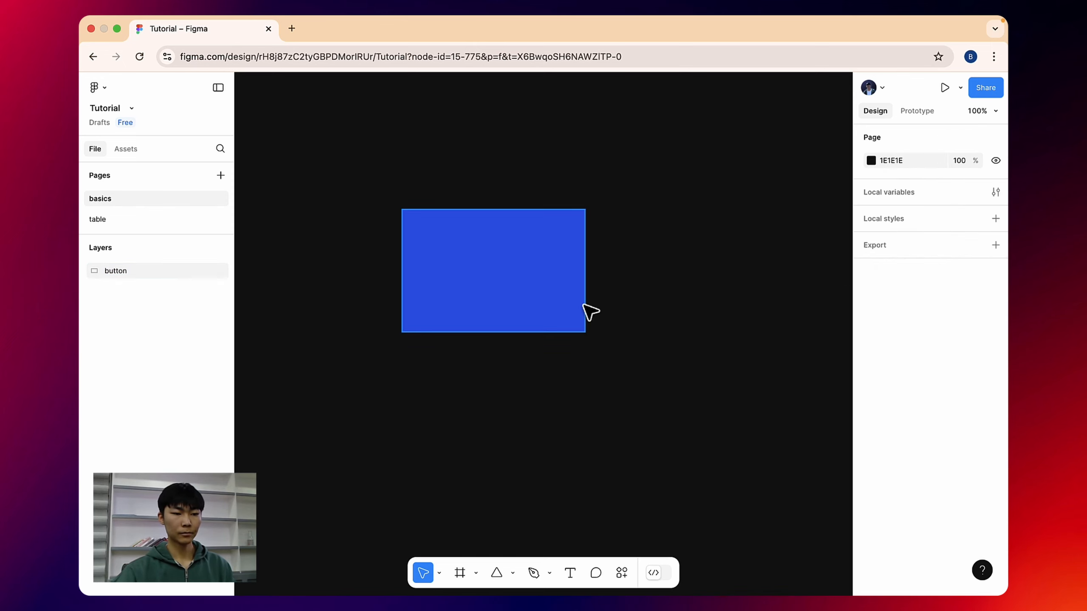
click(583, 312)
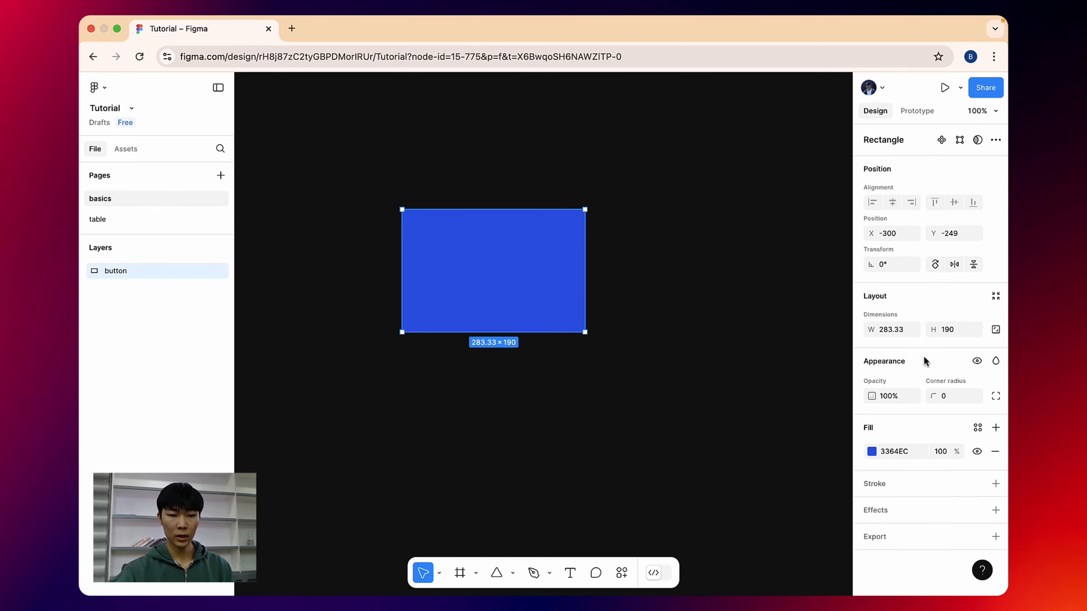
Step: Add a black stroke of weight 9 to the rectangle and try the Center and Outside positions, leaving it Inside
click(995, 483)
drag(939, 541, 941, 540)
click(896, 541)
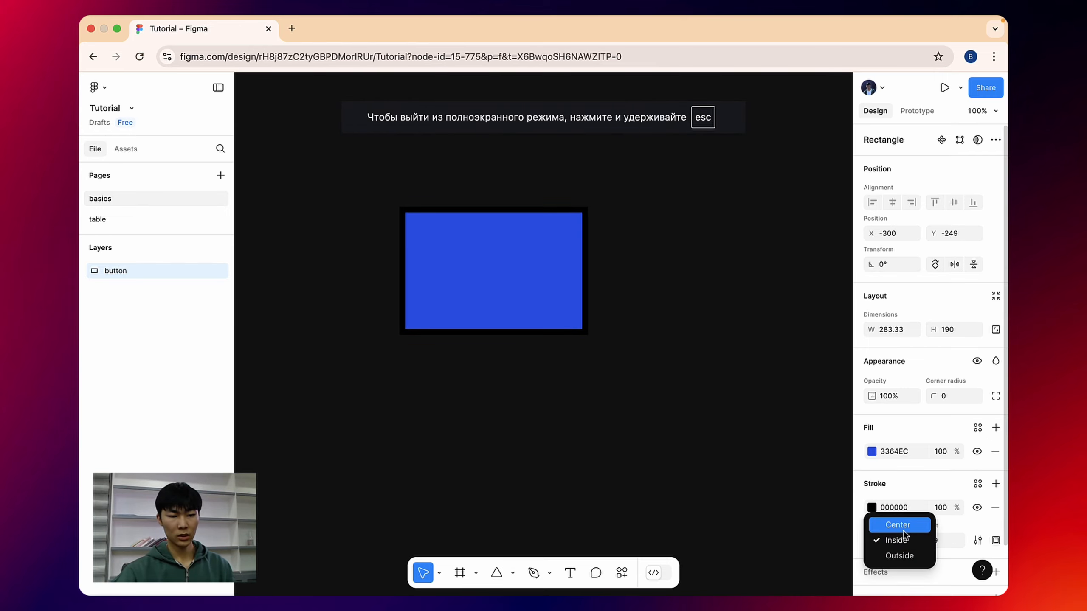
click(904, 531)
click(902, 548)
click(899, 556)
click(898, 548)
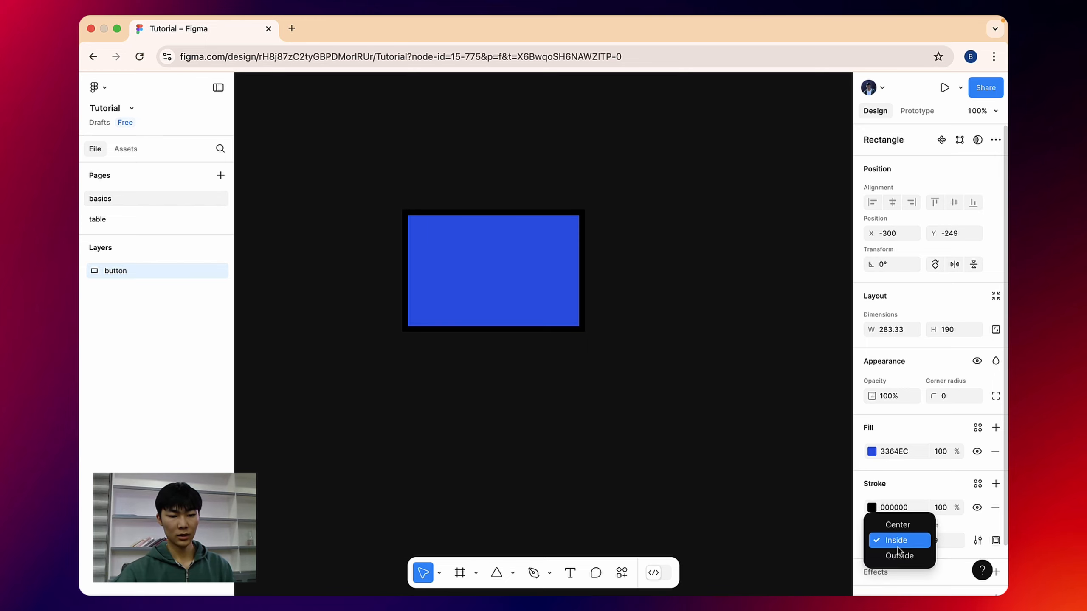
click(897, 525)
click(895, 539)
click(899, 556)
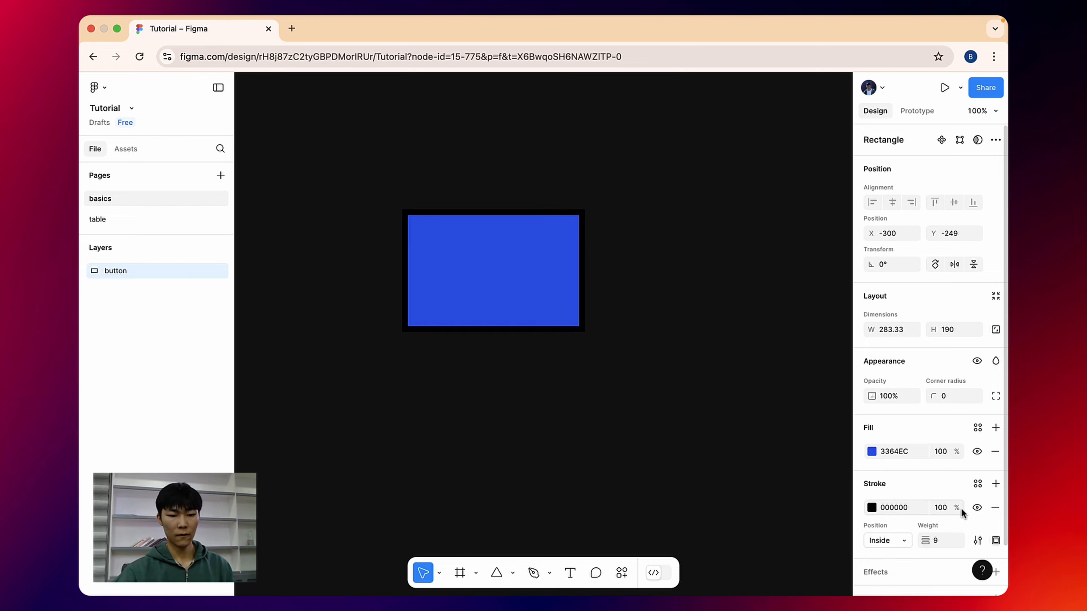
Step: Recolour the rectangle's stroke to red EA0000 and remove the stroke
click(871, 507)
mouse_move(770, 364)
mouse_down()
mouse_move(854, 279)
mouse_move(866, 281)
mouse_up()
click(842, 232)
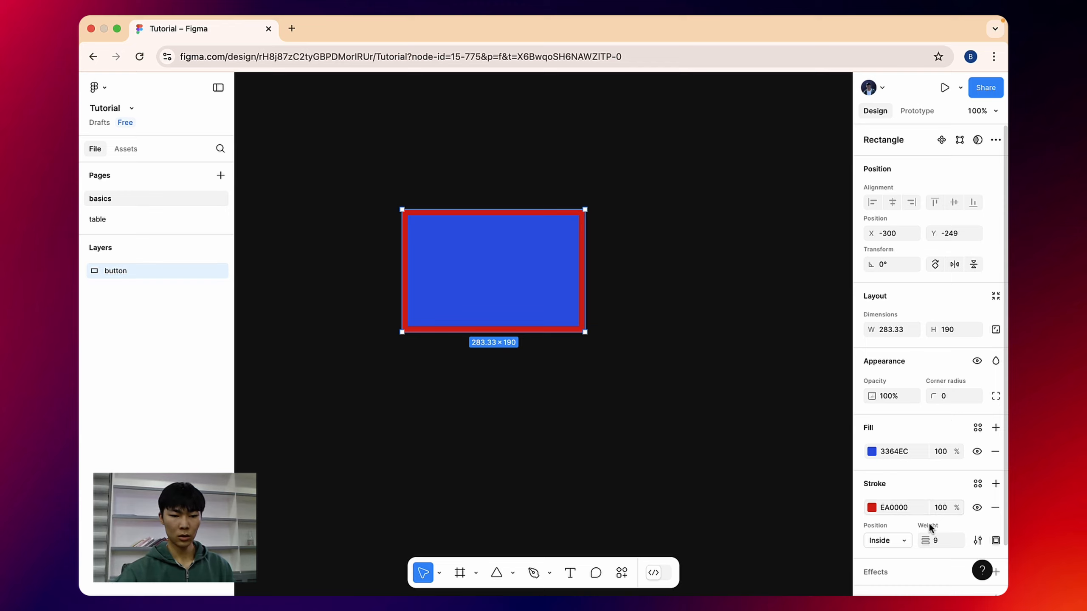
click(992, 508)
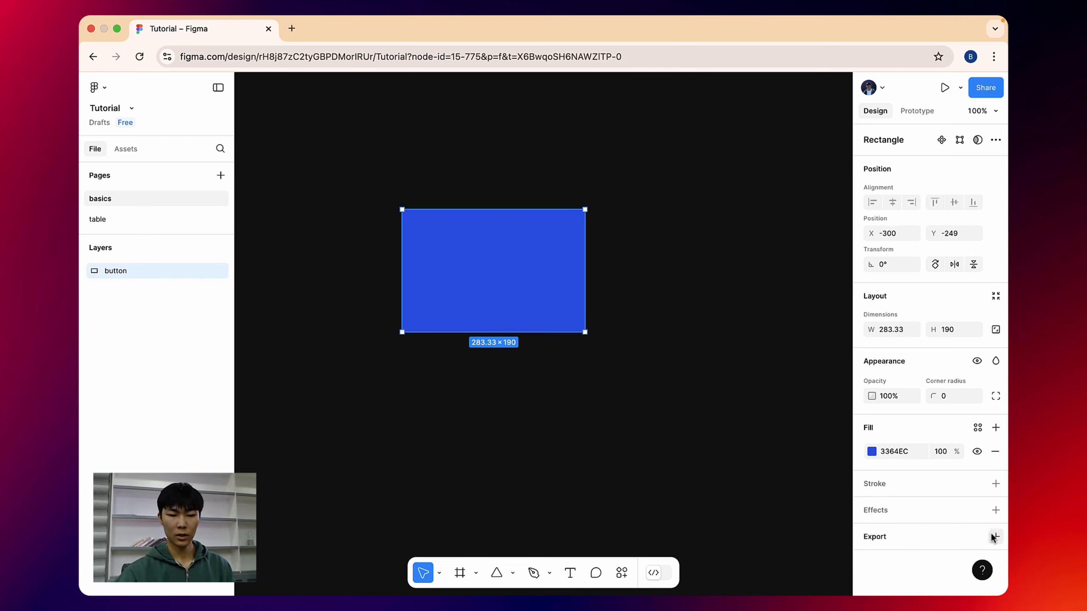
Step: Add a drop shadow effect to the rectangle and set its Y offset to 0
click(994, 510)
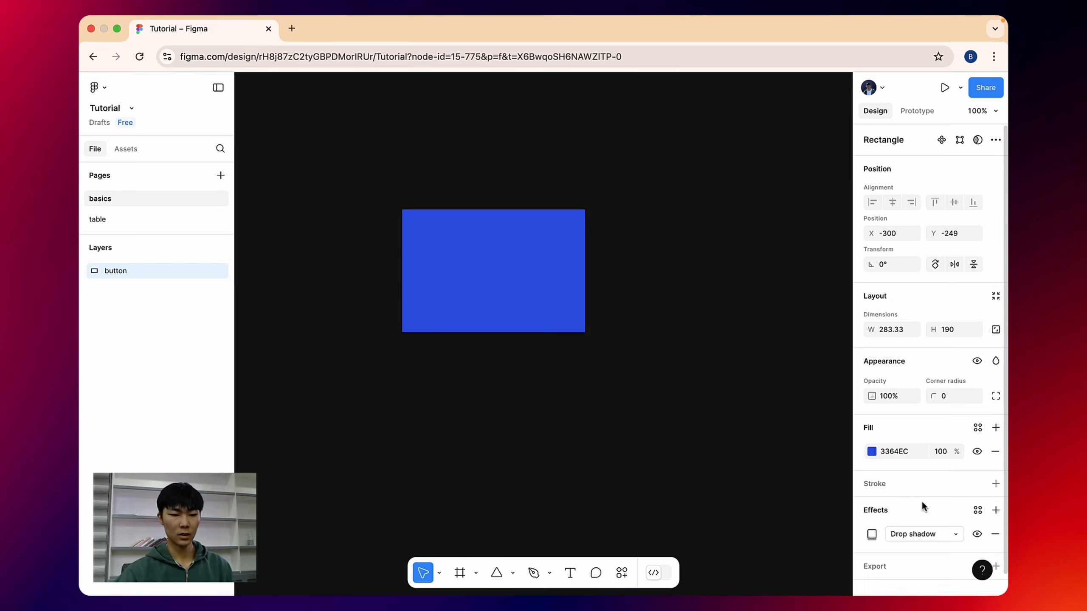
click(914, 537)
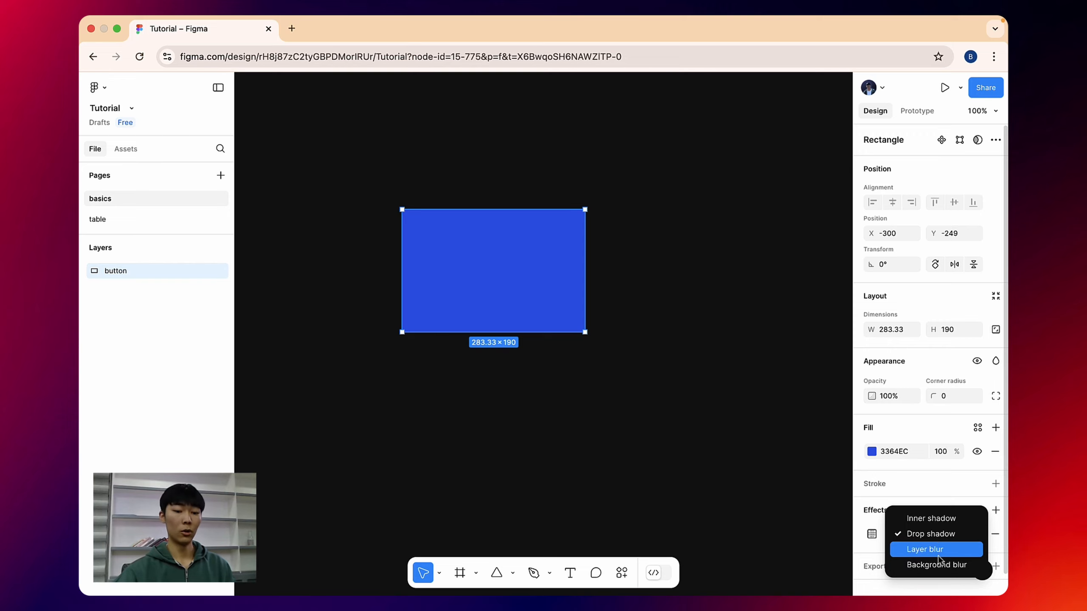
click(921, 535)
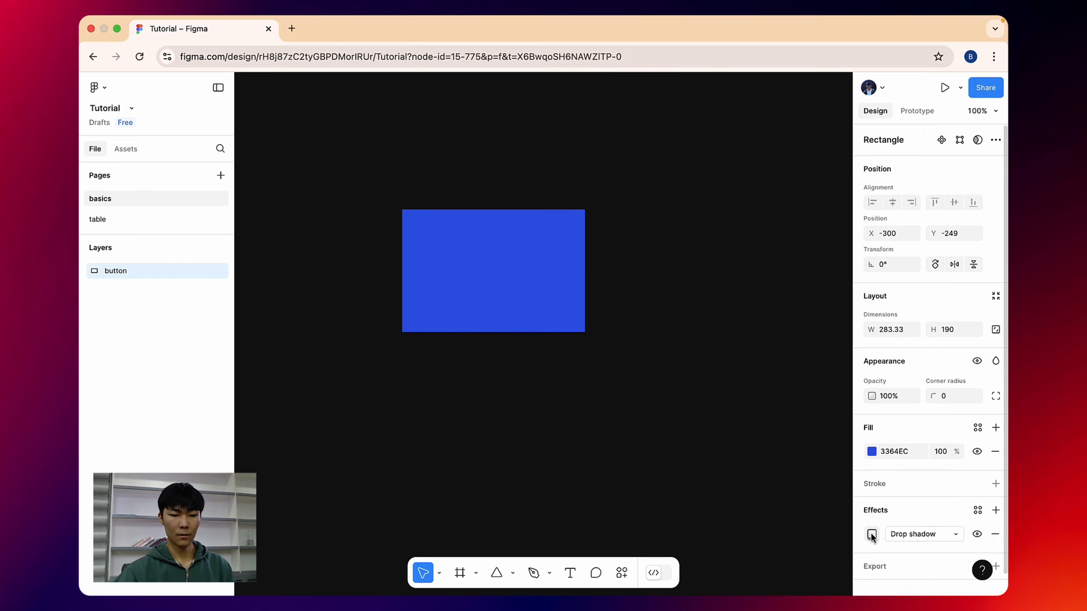
click(872, 534)
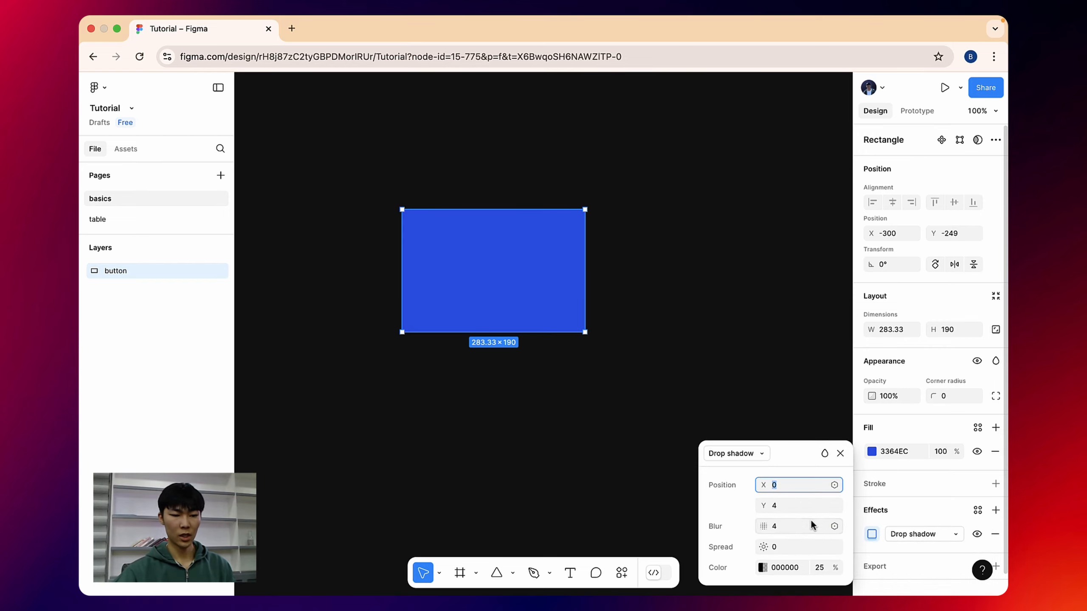
click(774, 506)
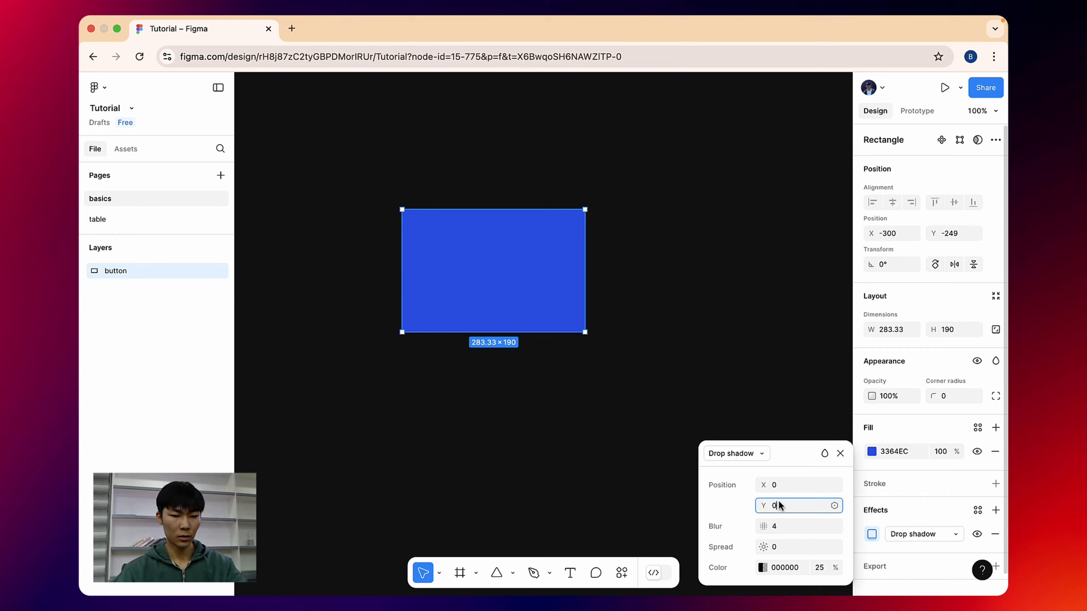
key(Return)
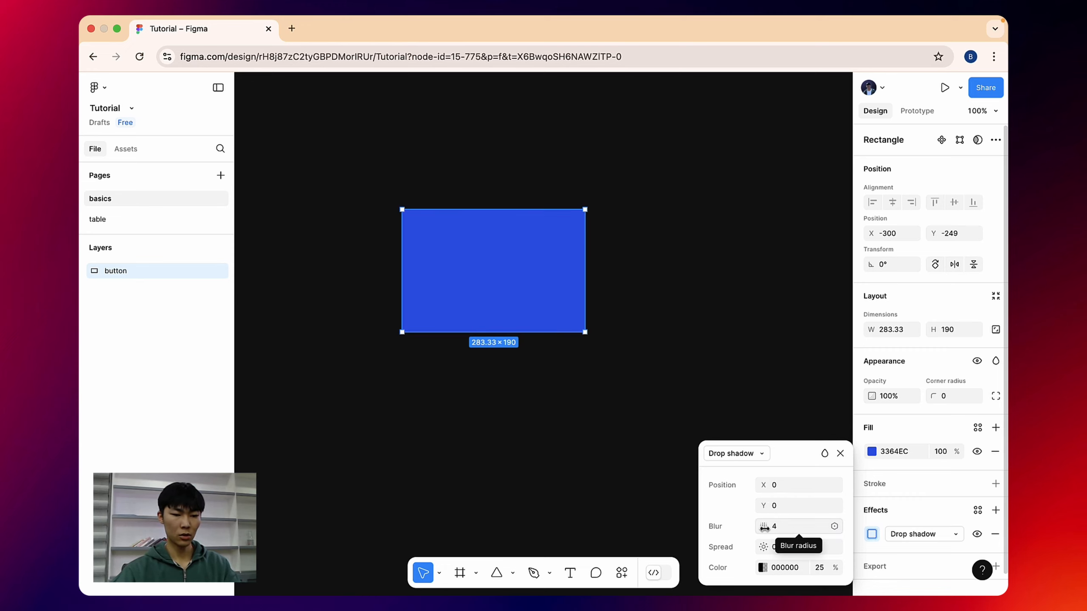
Step: Turn the drop shadow into a light blue glow with colour 86A3FF at 100% opacity and a blur of 32.5
mouse_move(763, 526)
mouse_down()
mouse_move(839, 526)
mouse_move(743, 526)
mouse_up()
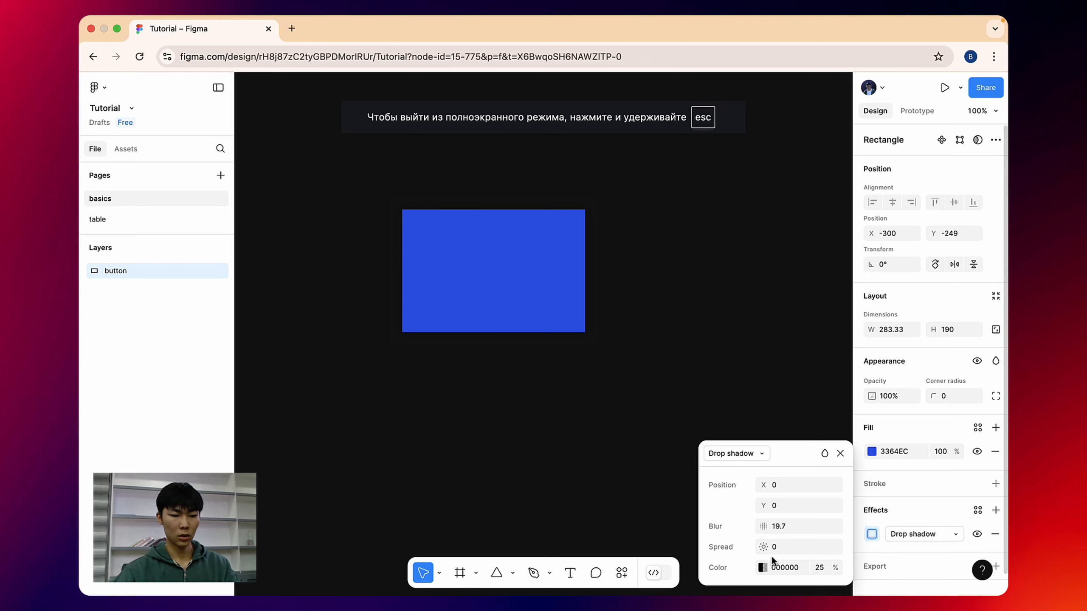
drag(815, 572, 835, 569)
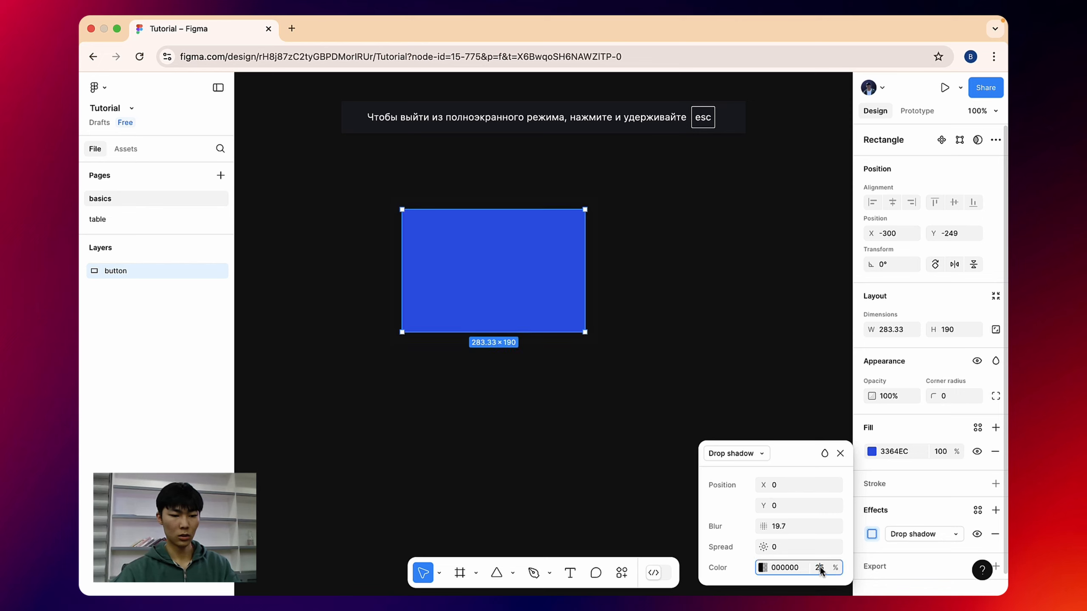
click(762, 566)
drag(659, 474, 702, 458)
click(664, 438)
click(634, 284)
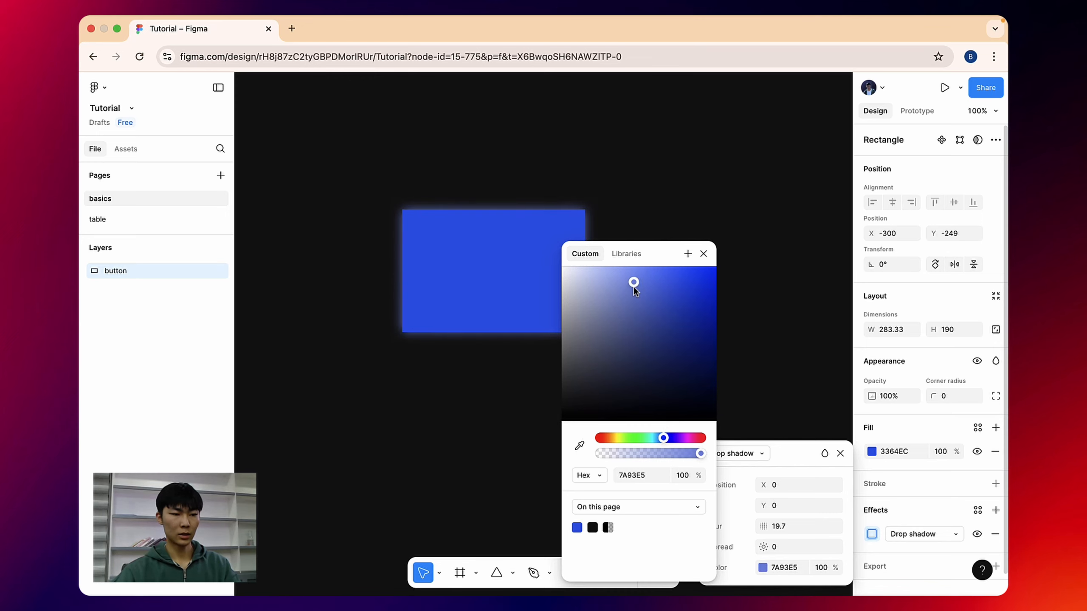
drag(634, 288, 635, 267)
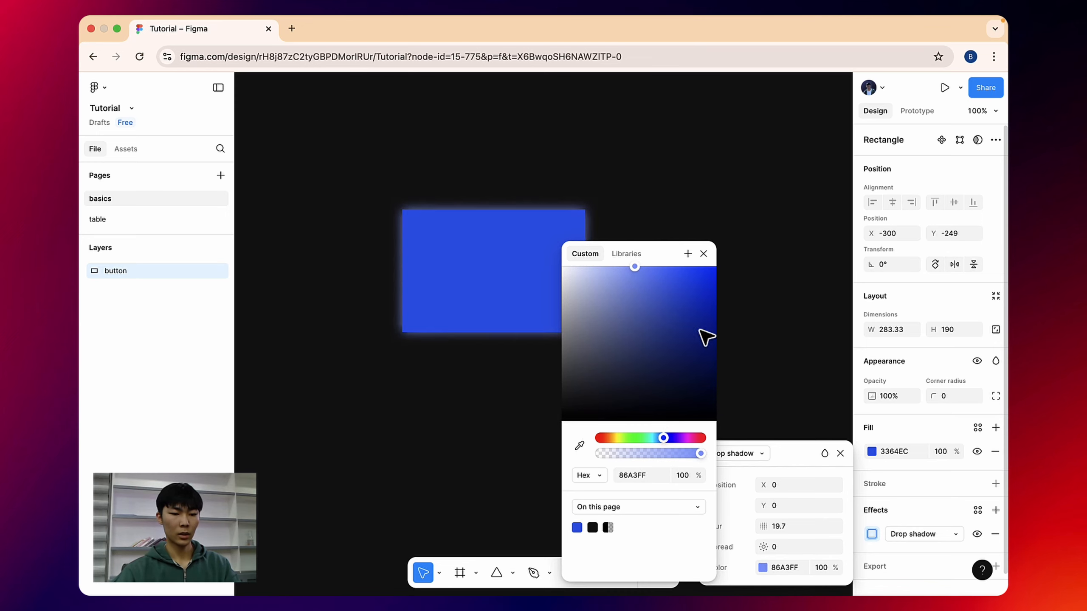
drag(766, 531, 692, 495)
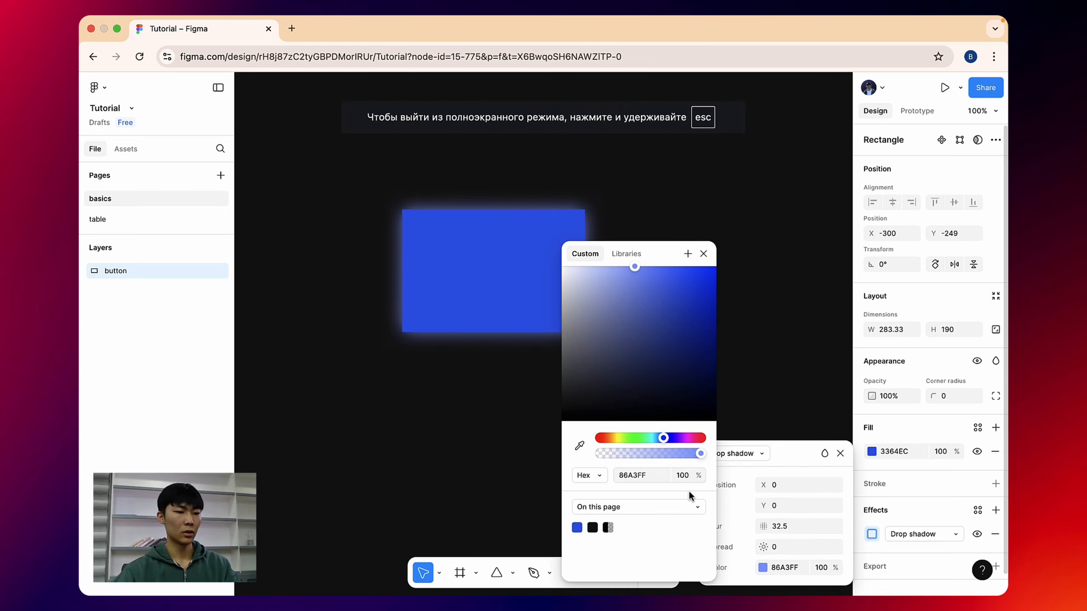
click(667, 216)
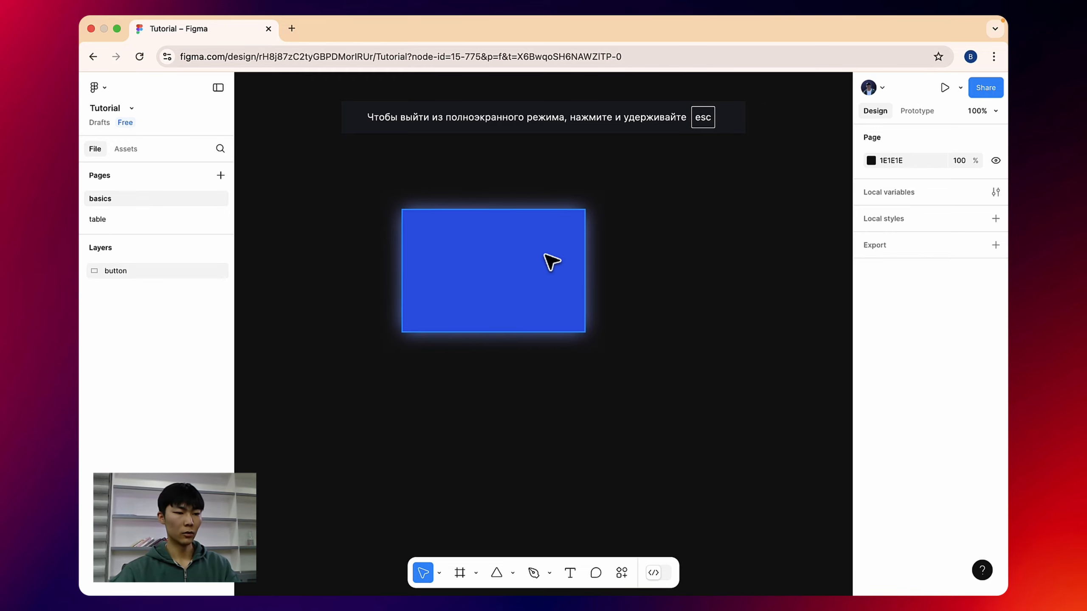
Step: Round the rectangle's corners to a radius of 30
click(527, 255)
mouse_move(934, 397)
mouse_down()
mouse_move(86, 398)
mouse_move(177, 387)
mouse_move(935, 404)
mouse_up()
click(730, 234)
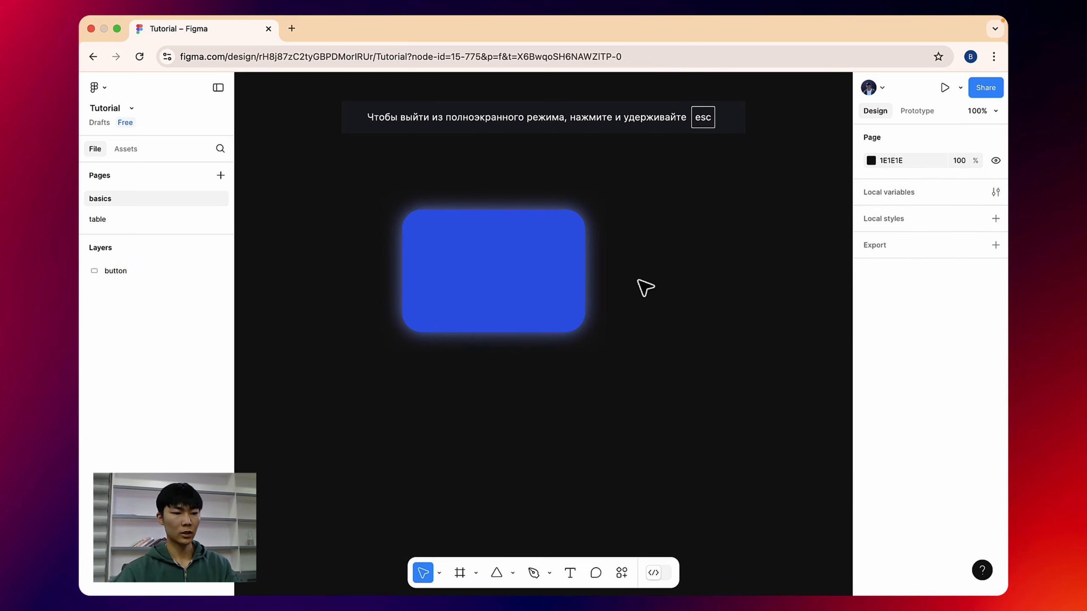
Step: Move the rectangle freely on the canvas to about X 305, Y -382 and select it
click(511, 252)
drag(512, 253, 521, 282)
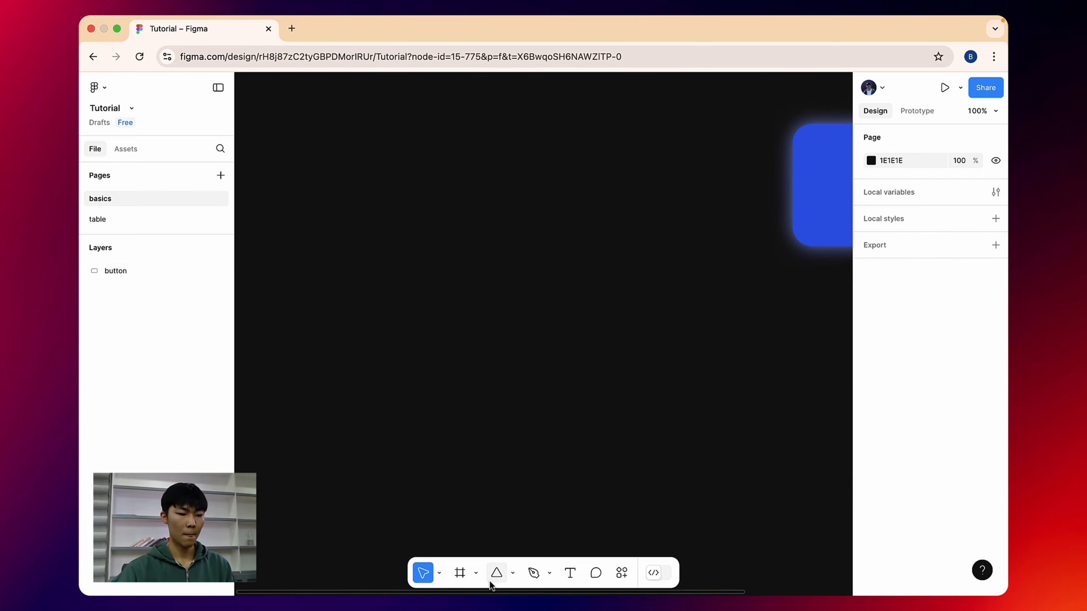
click(512, 573)
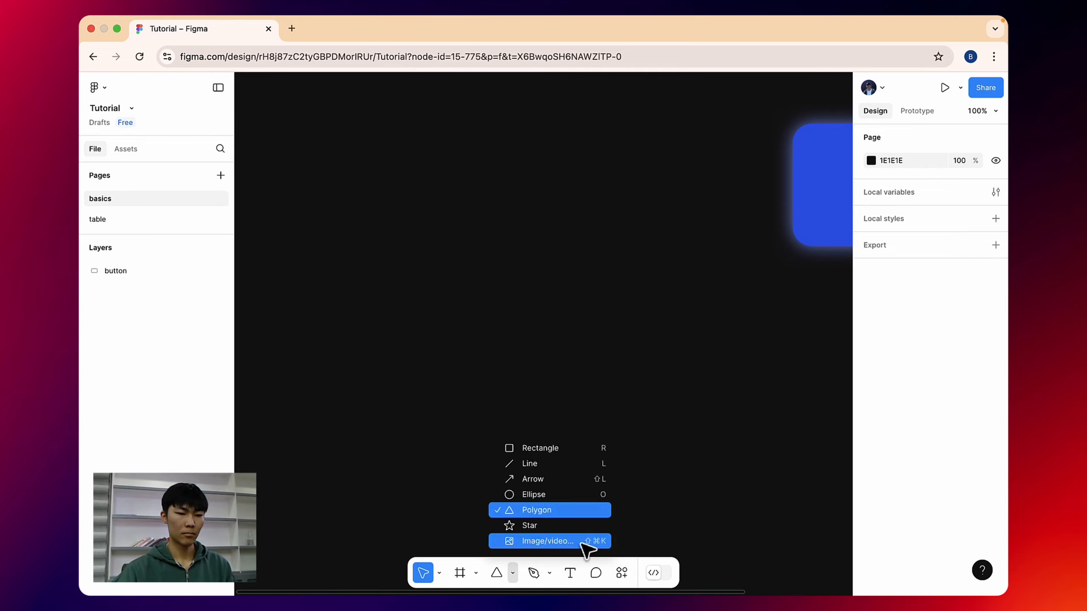
drag(669, 257, 521, 306)
click(709, 218)
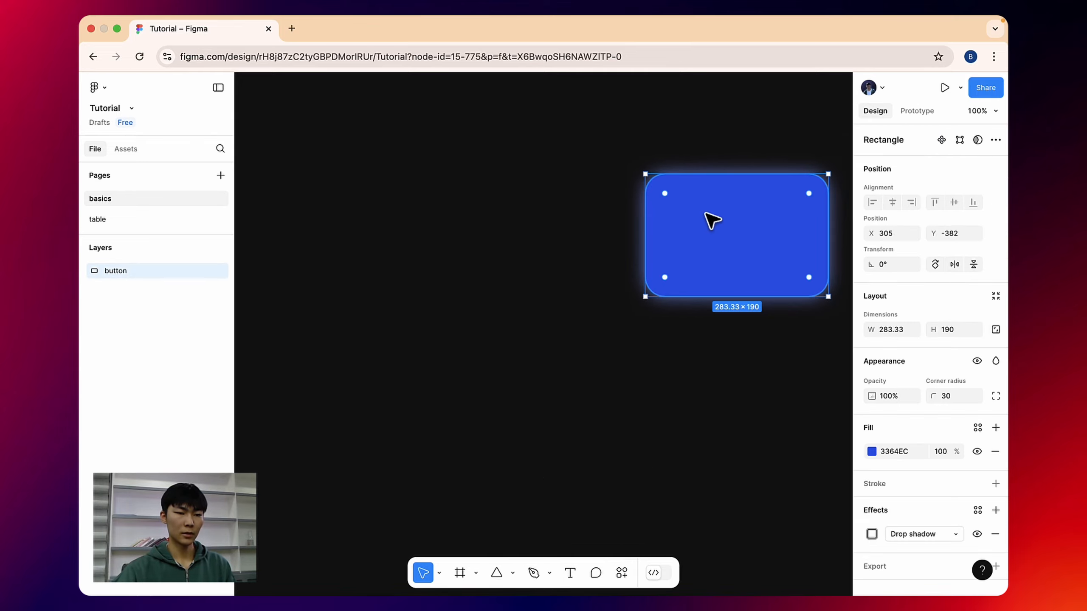
Step: Shrink the rectangle proportionally to about 136 × 91.2 with the Scale tool and return to the Move tool
drag(708, 218, 487, 240)
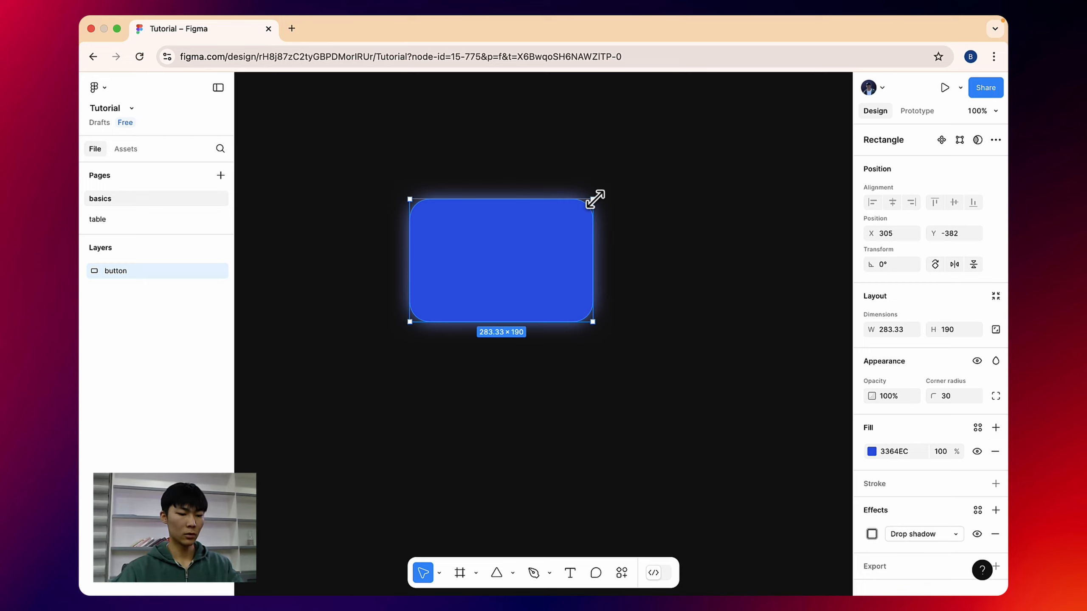
key(k)
drag(595, 199, 497, 262)
key(v)
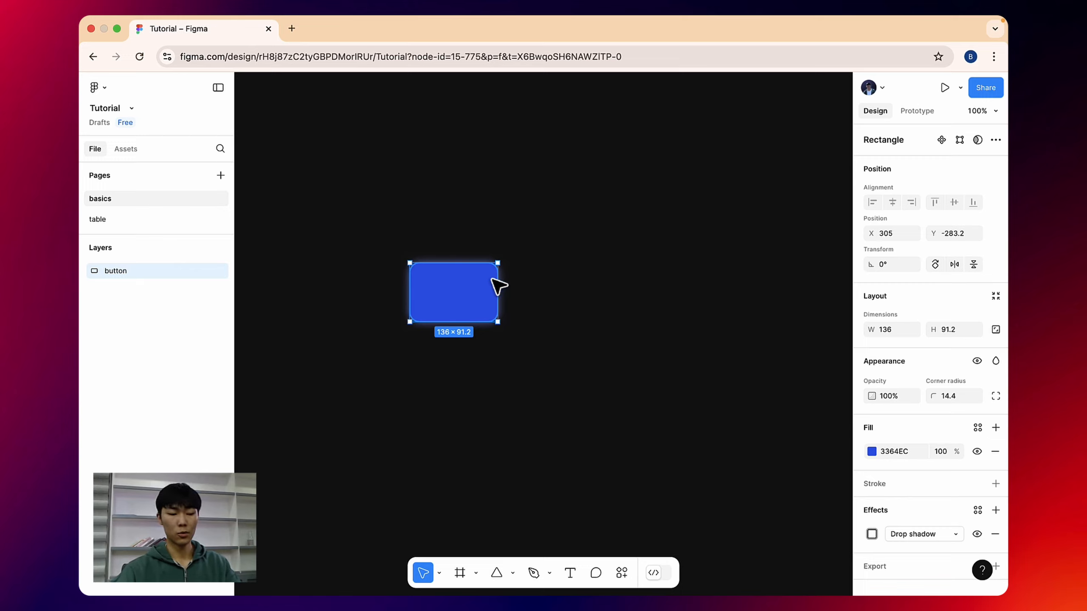
Step: Duplicate the small rectangle three times to form a horizontal row of four with 16 spacing
drag(466, 286, 720, 287)
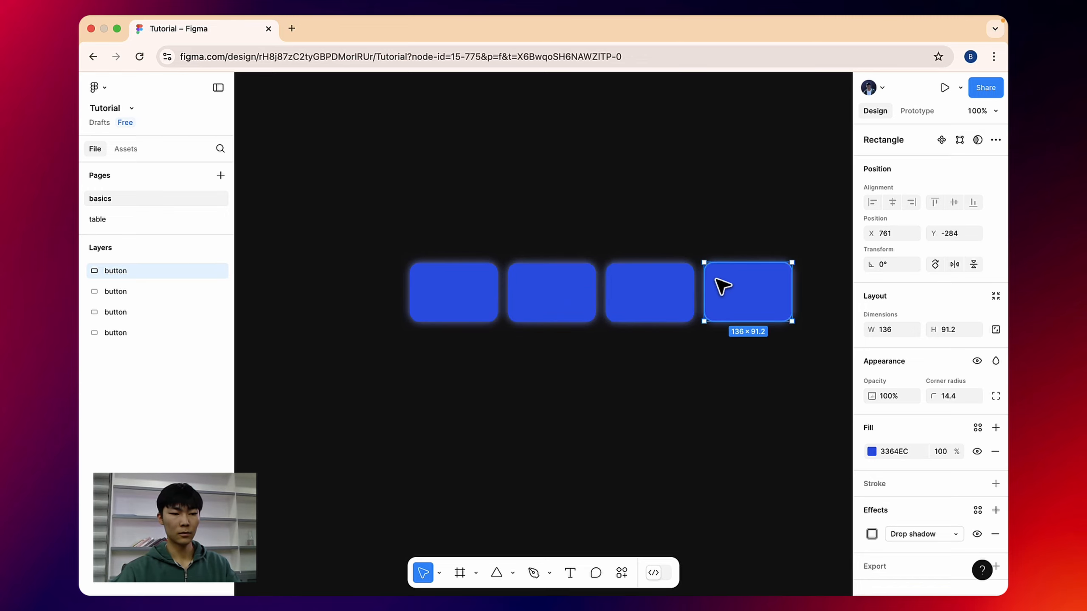
click(383, 218)
scroll(530, 201, right, 3)
Step: Wrap the four small blue rectangles together in an auto layout frame
drag(290, 206, 766, 407)
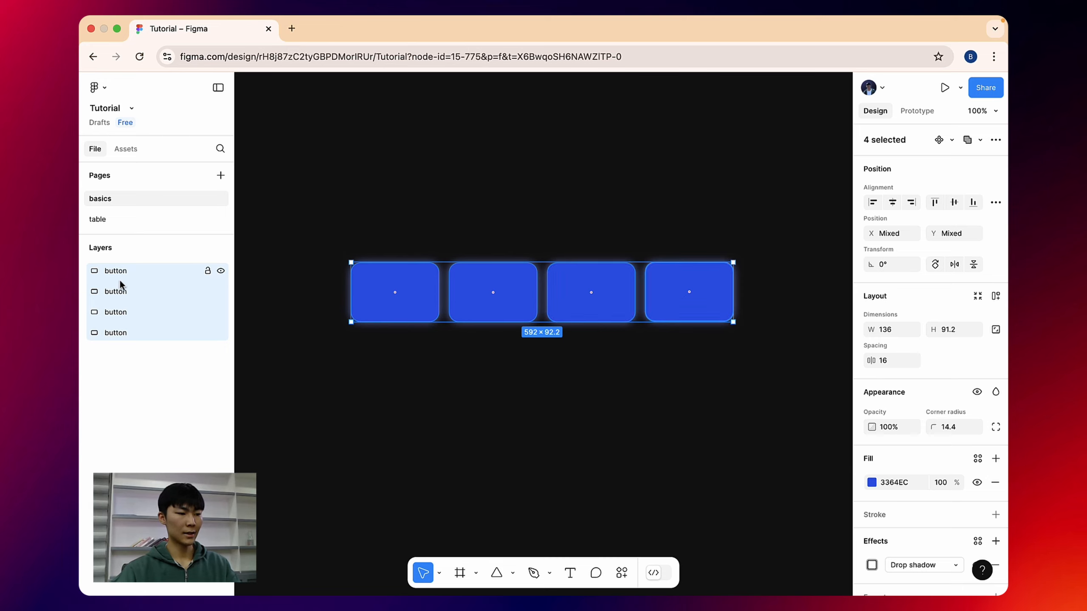
mouse_move(444, 287)
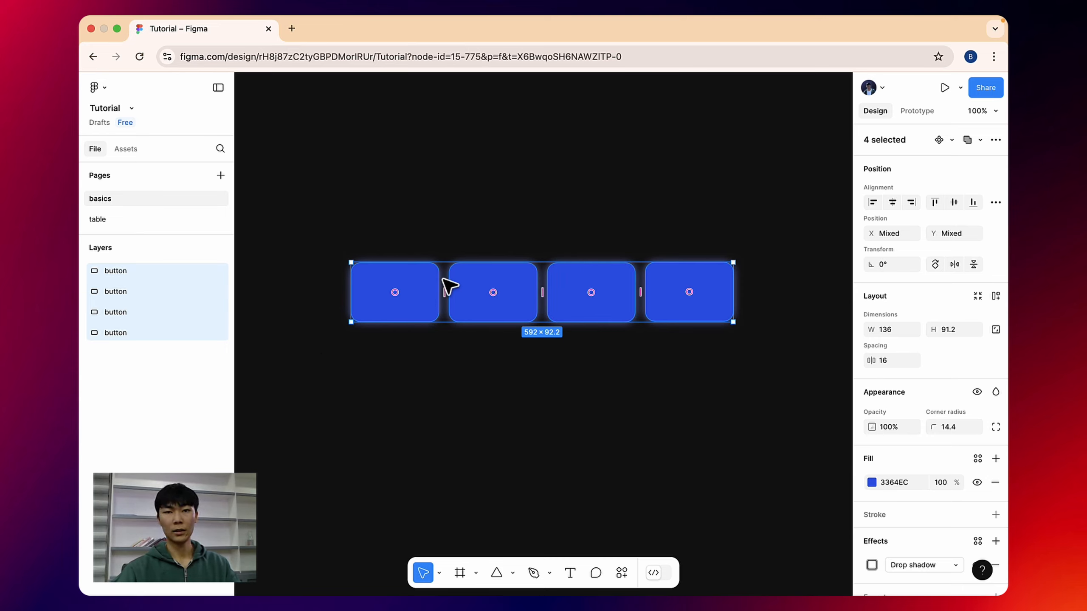
right_click(493, 276)
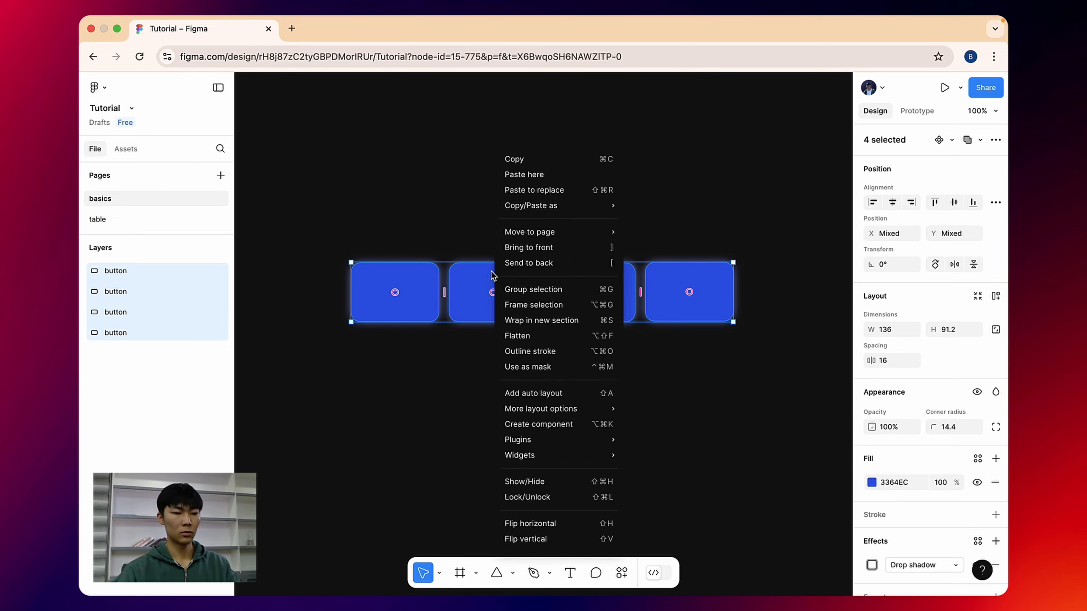
click(556, 394)
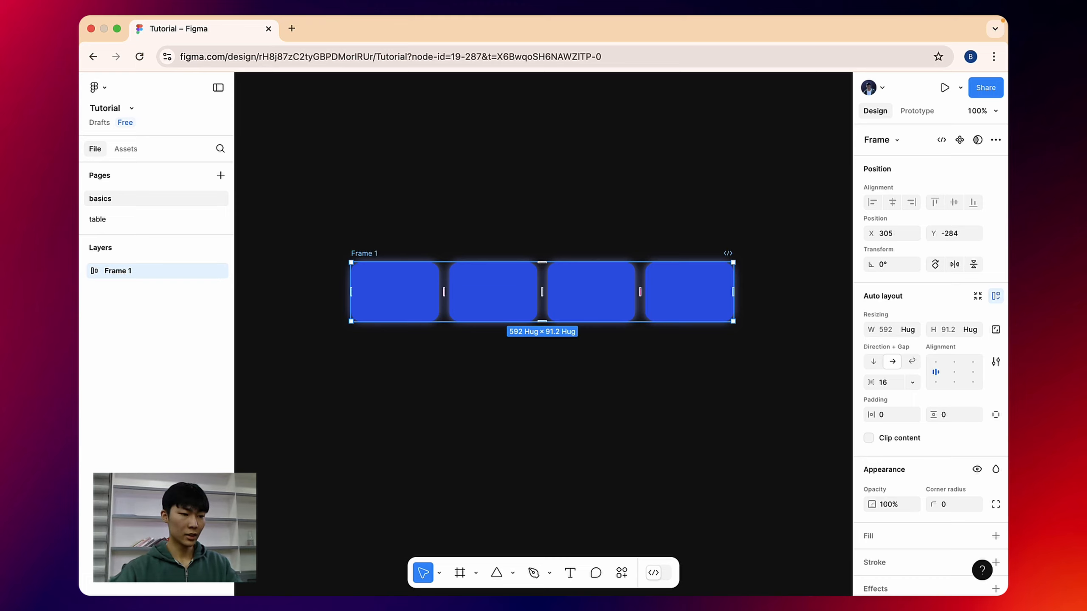
Step: Rename the auto layout frame as stacks
double_click(375, 252)
text(stacks)
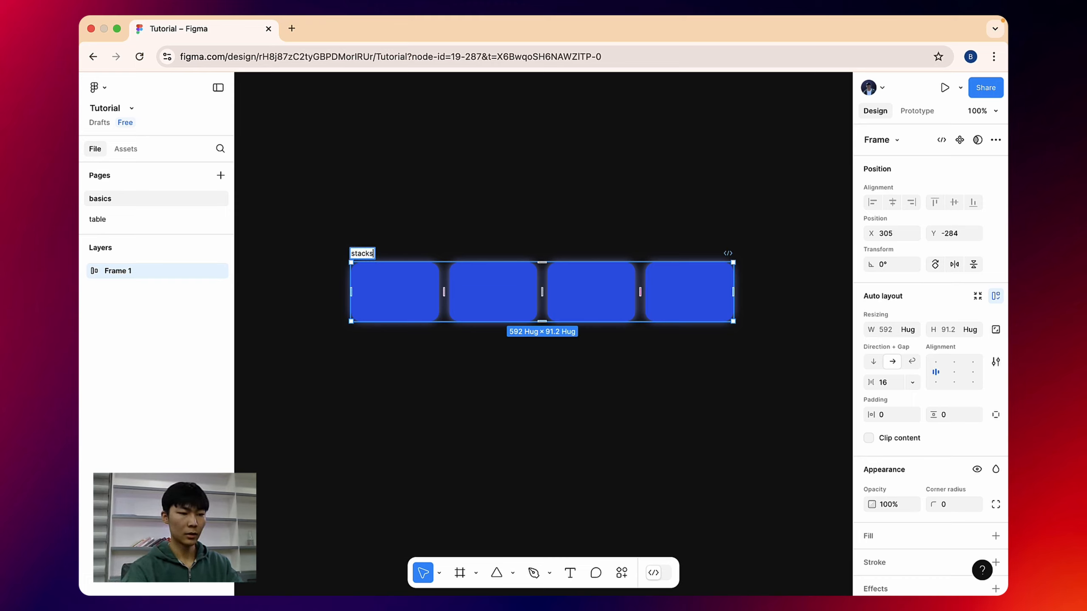
click(448, 224)
Step: Switch the stacks frame to a vertical direction and move it freely to about X 359, Y -429
click(368, 254)
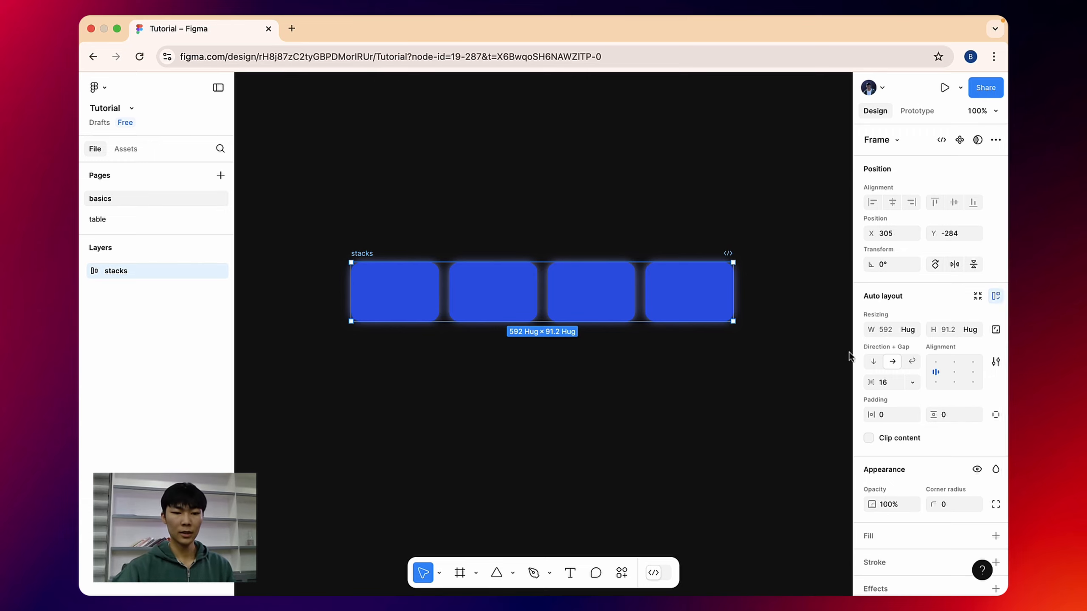
click(872, 361)
key(Escape)
drag(367, 253, 400, 167)
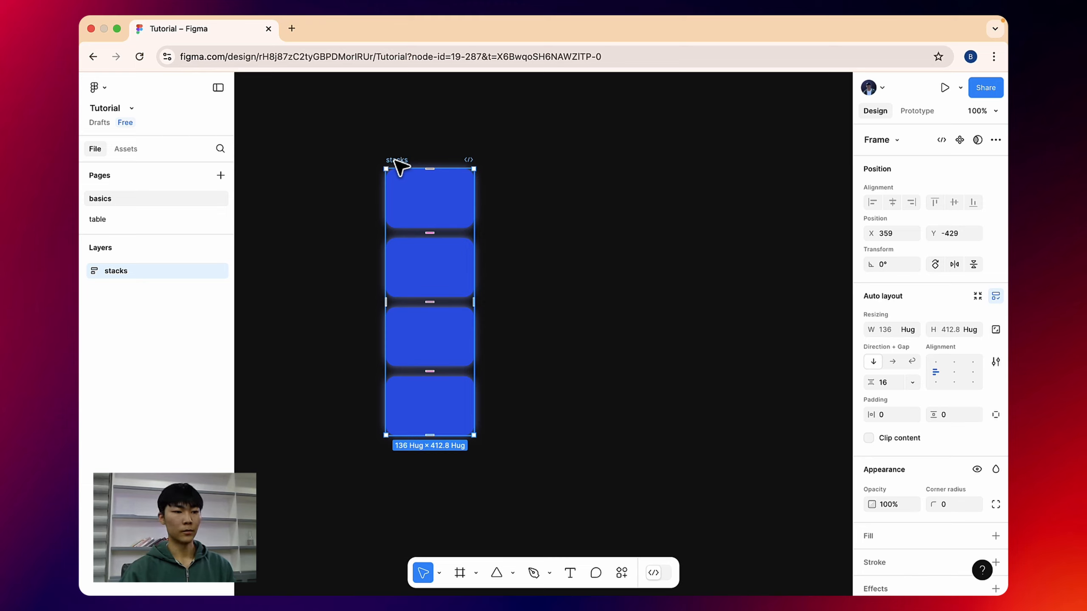
Step: Set the vertical gap between the rectangles in the stacks frame to 50
click(420, 234)
click(883, 383)
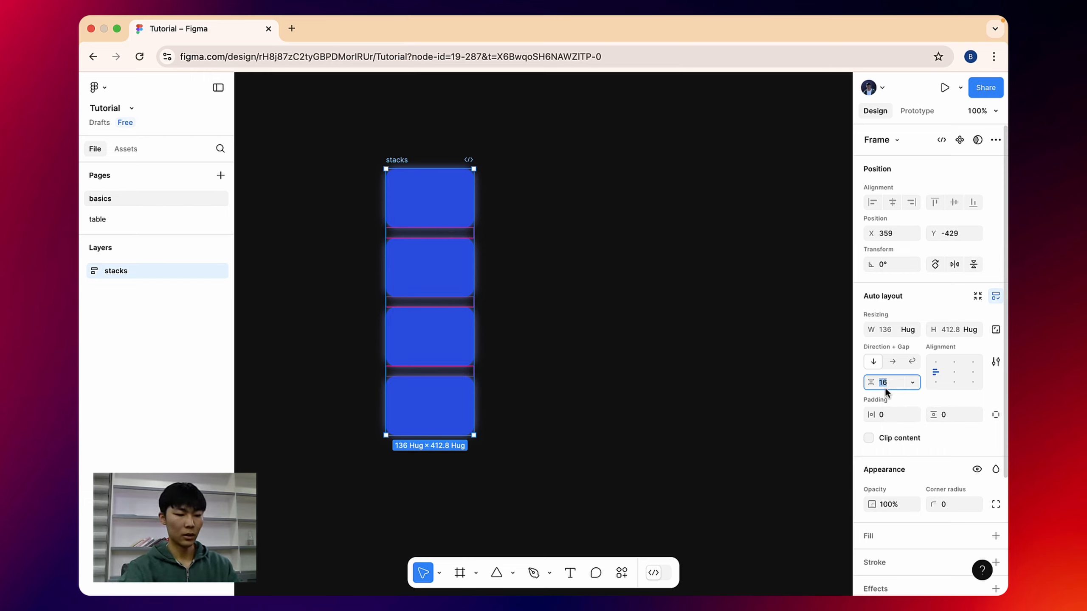
key(Return)
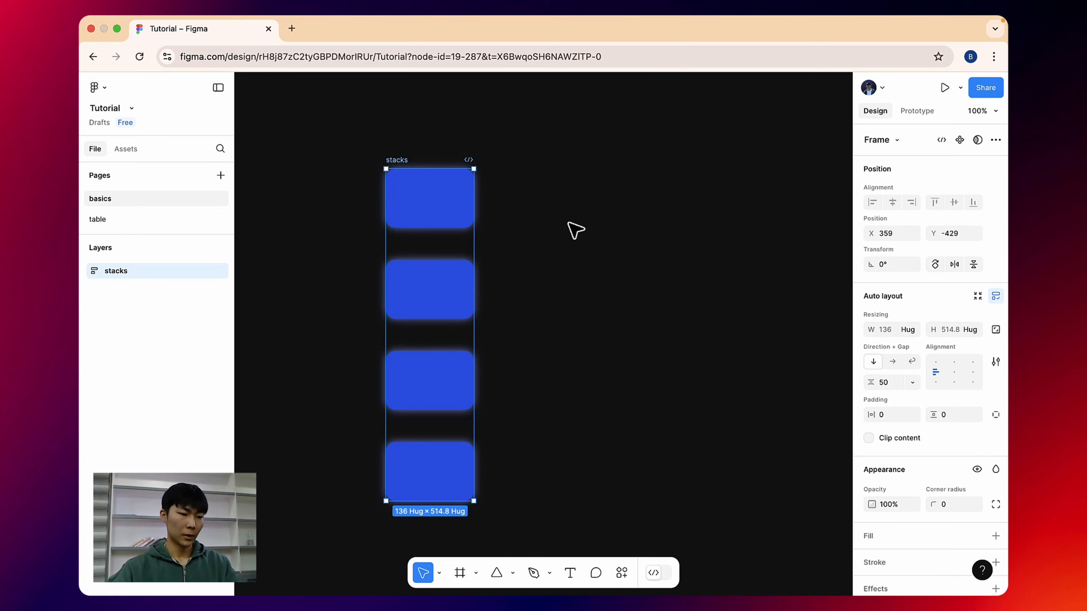
click(574, 253)
Step: Scrub the stacks frame's gap down to about -62 to overlap the rectangles, and back up to about -1
click(444, 185)
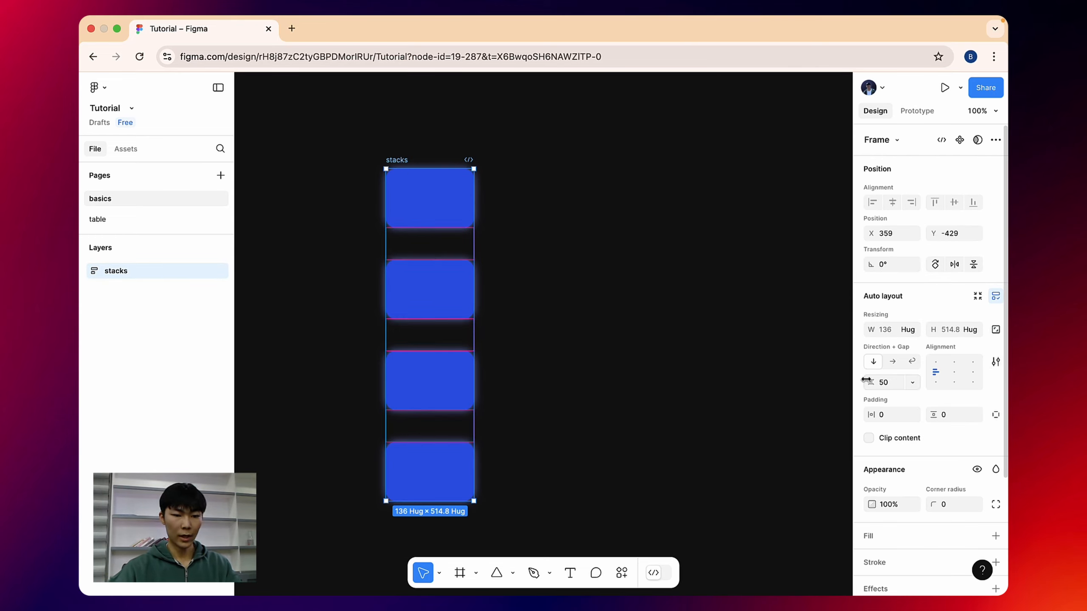
drag(871, 382, 725, 393)
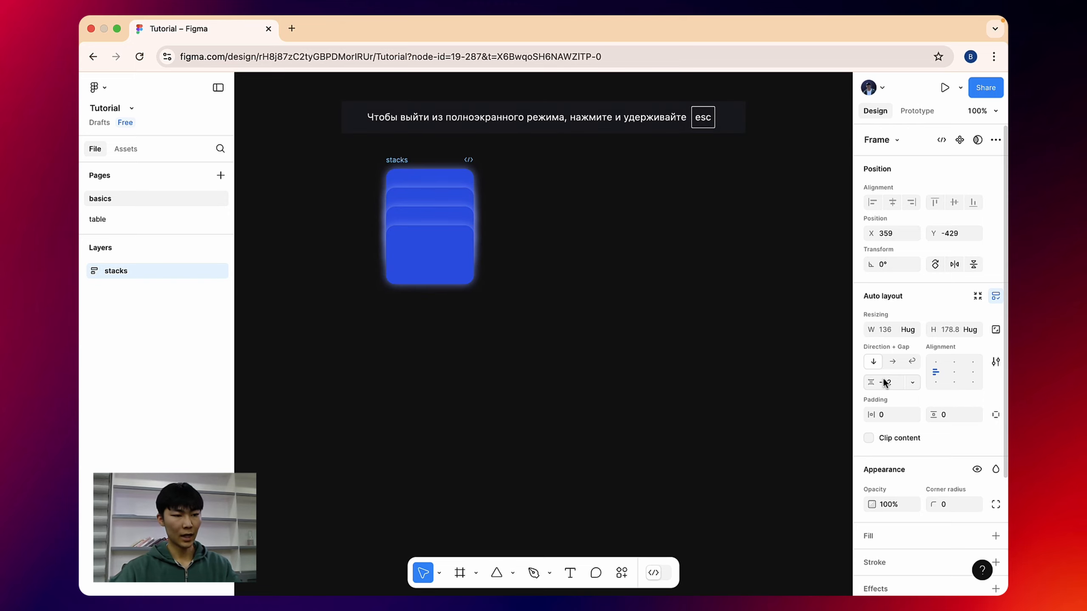
click(656, 245)
click(398, 168)
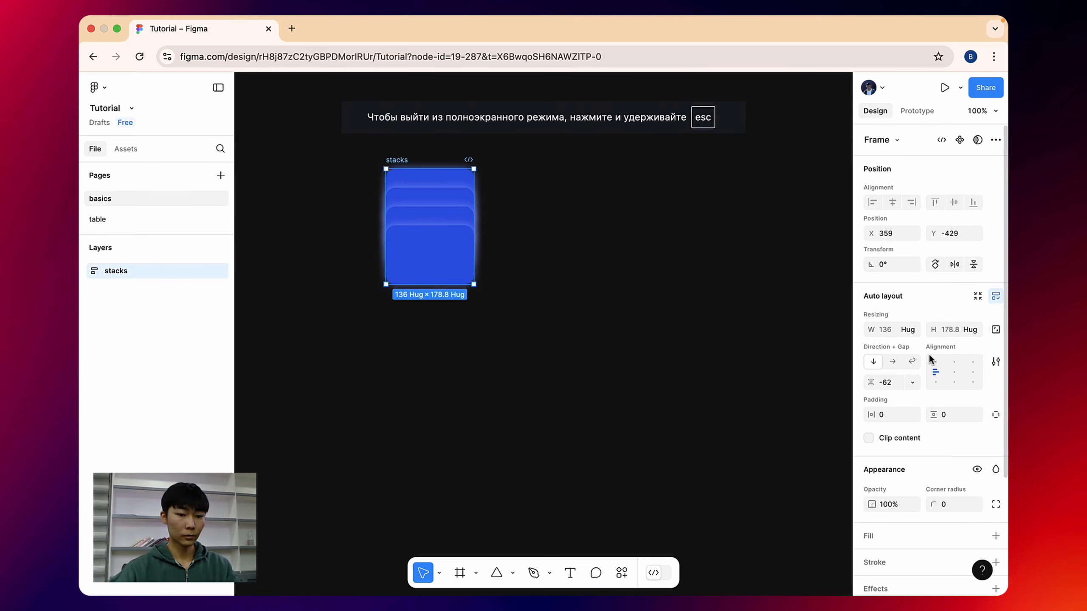
drag(874, 380, 954, 381)
click(606, 241)
Step: Enlarge the stacks frame to about 469 × 352, with its rectangles aligned right at a gap of about -78
click(403, 169)
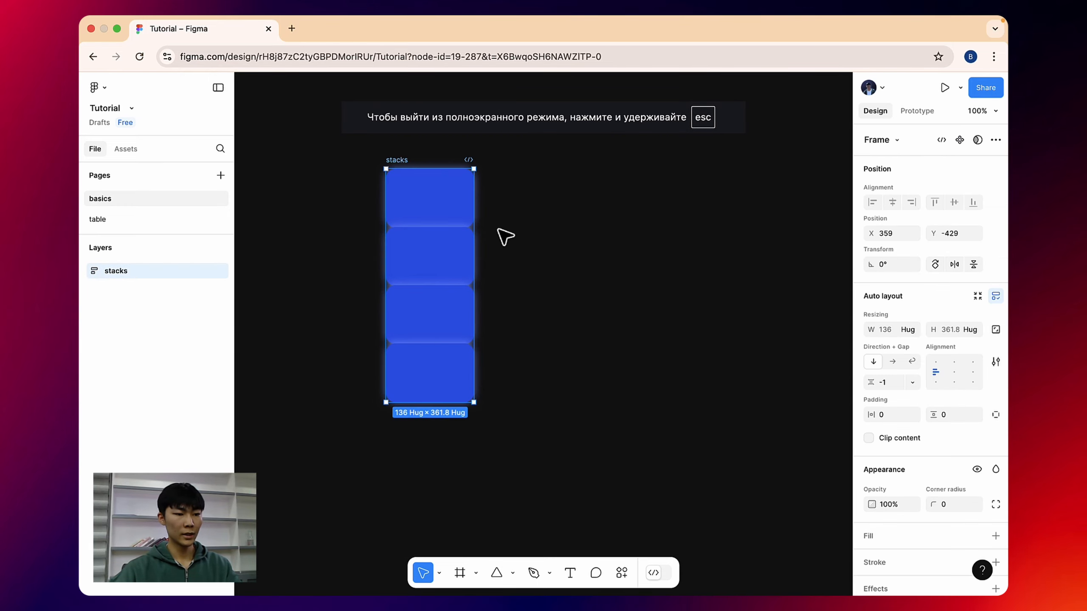
drag(478, 237, 689, 241)
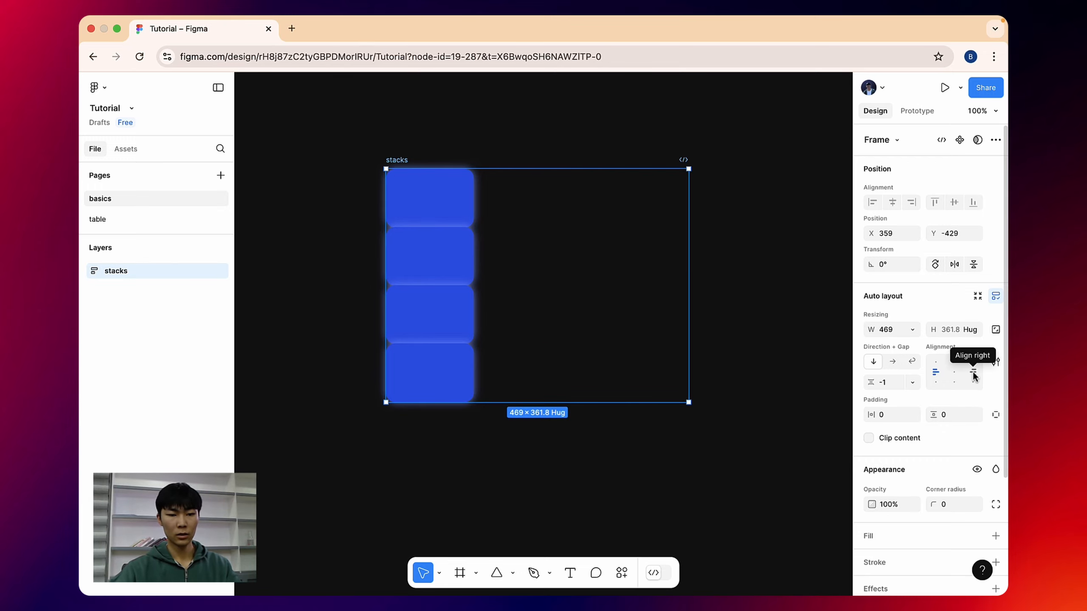
click(974, 372)
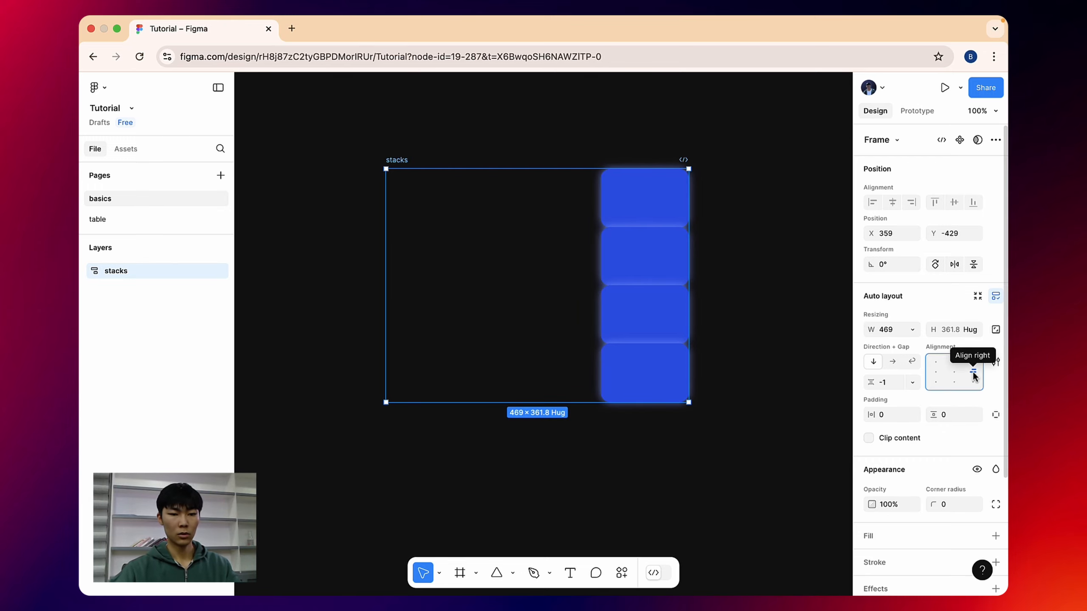
drag(871, 382, 771, 381)
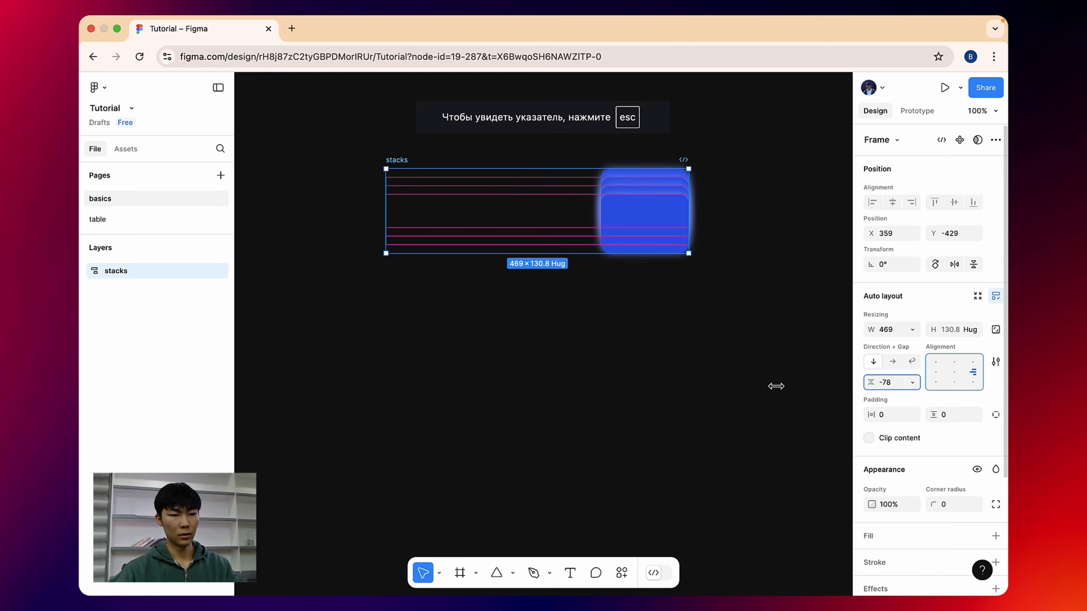
drag(538, 252, 532, 396)
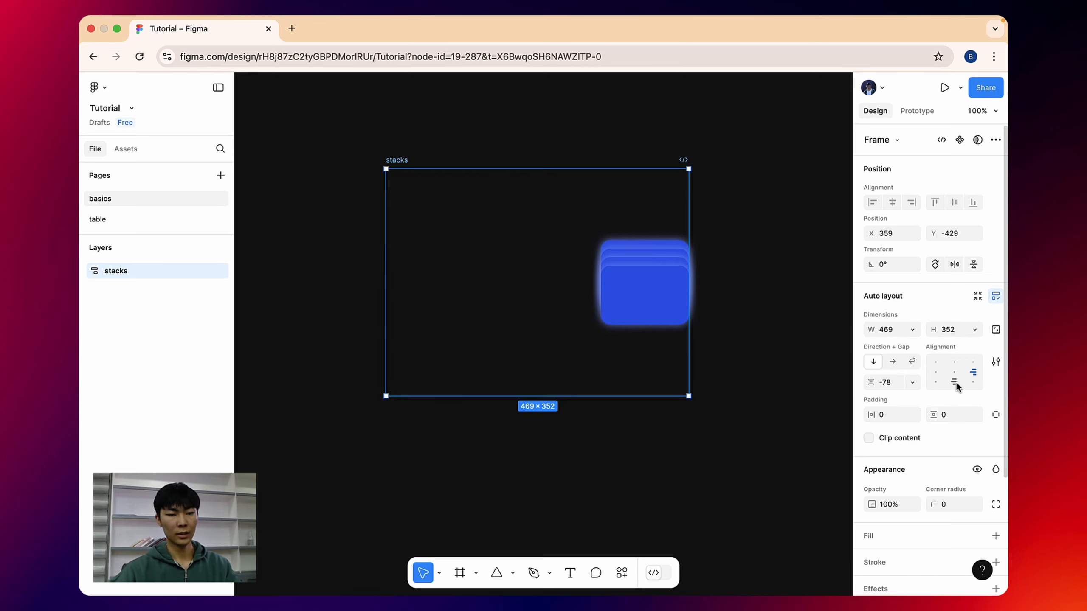
Step: Try bottom-center and top-center alignment, center the rectangles within the stacks frame, and adjust the gap to about -9
click(955, 383)
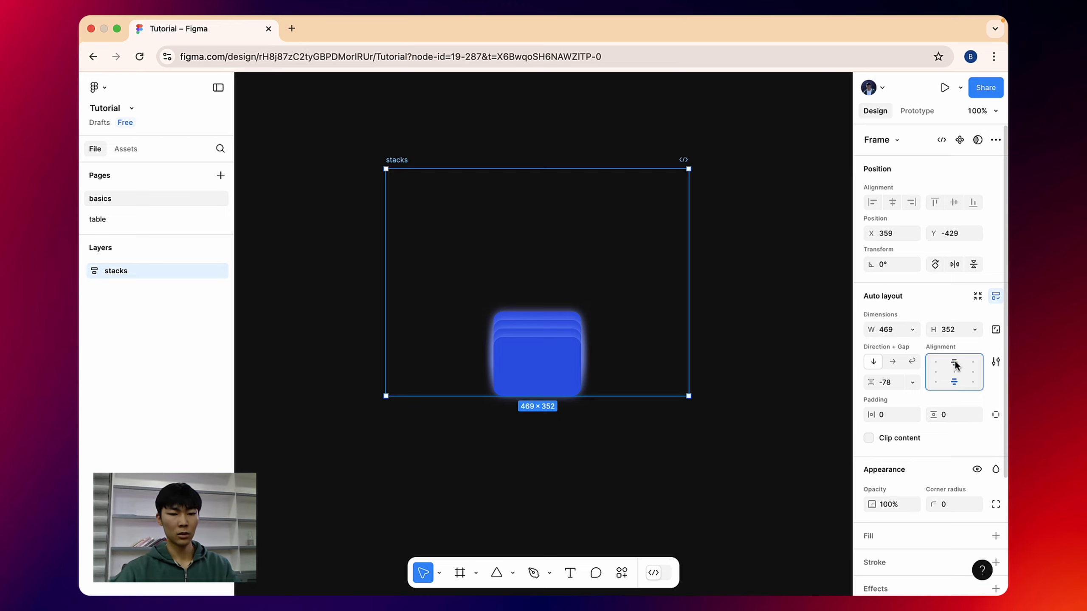
click(955, 363)
click(954, 373)
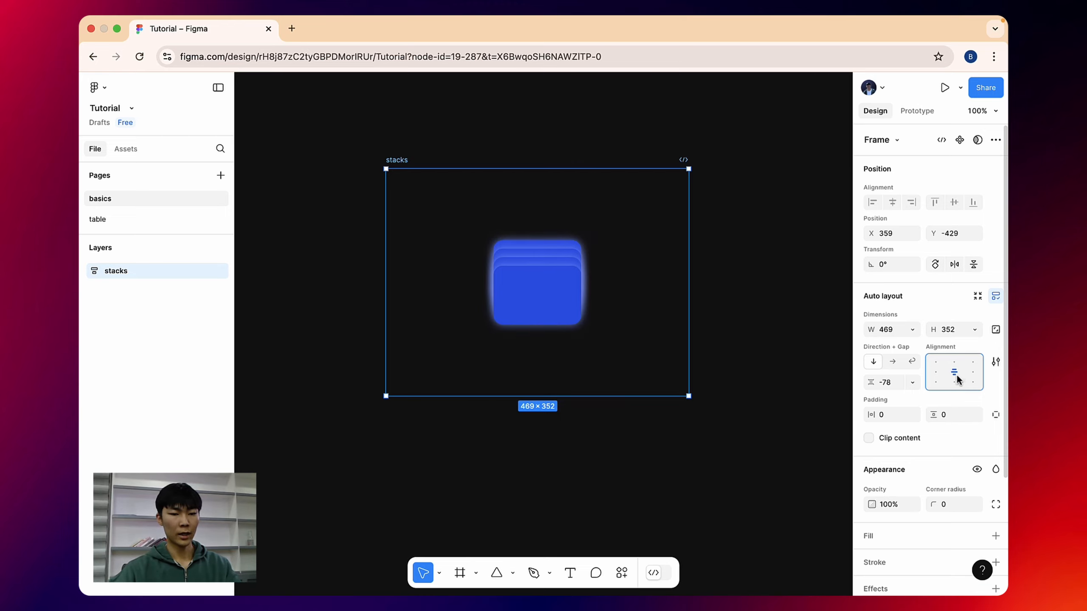
mouse_move(871, 382)
mouse_down()
mouse_move(829, 385)
mouse_move(919, 383)
mouse_move(82, 383)
mouse_move(863, 381)
mouse_up()
click(759, 333)
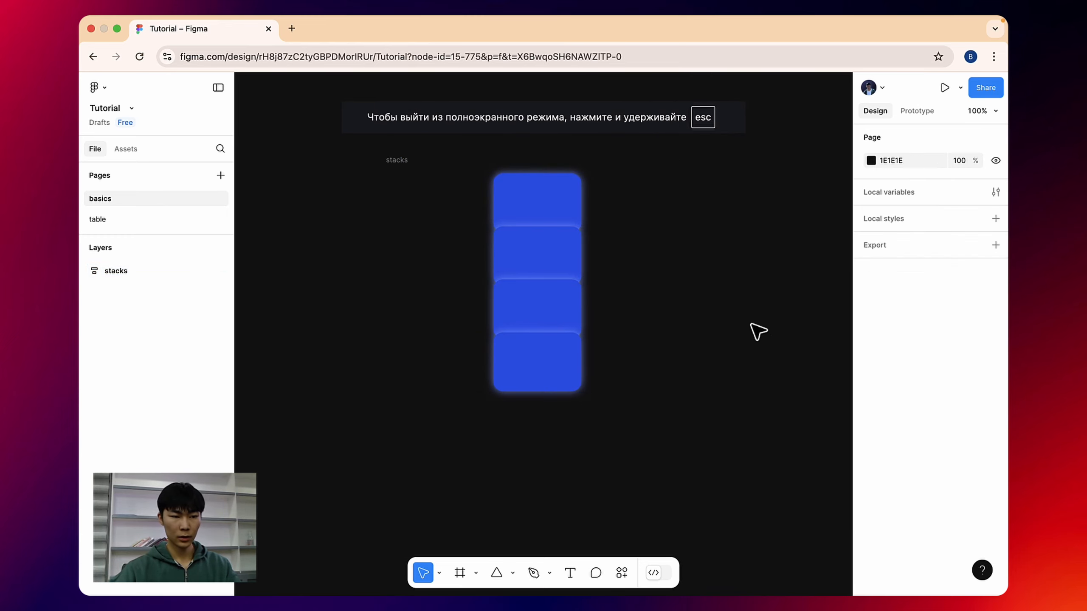
Step: Delete the stacks frame and add a text layer reading "button" near the middle of the canvas
click(389, 159)
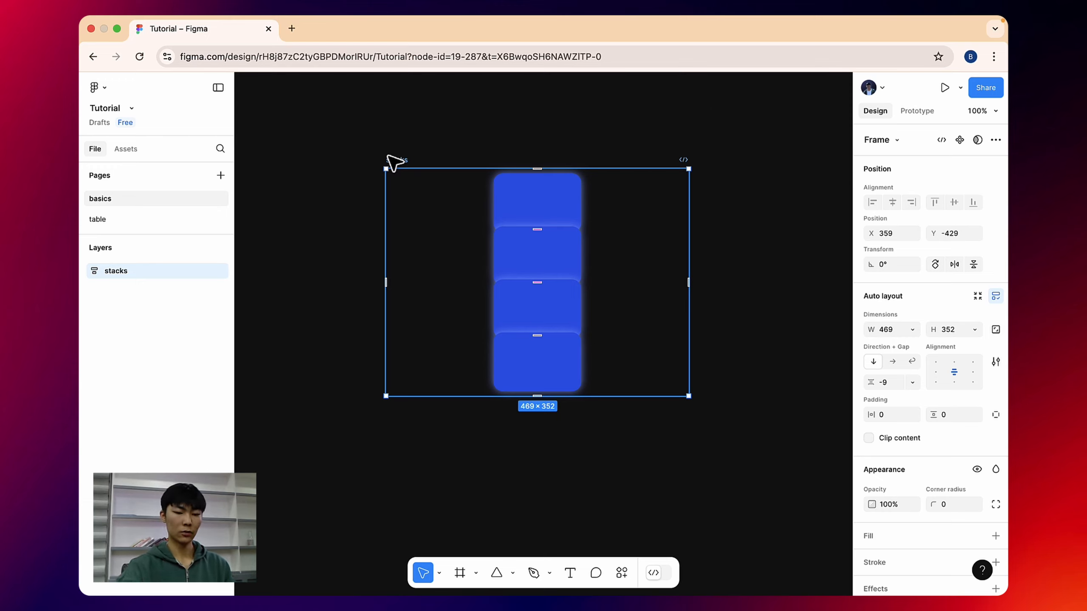
key(BackSpace)
click(570, 573)
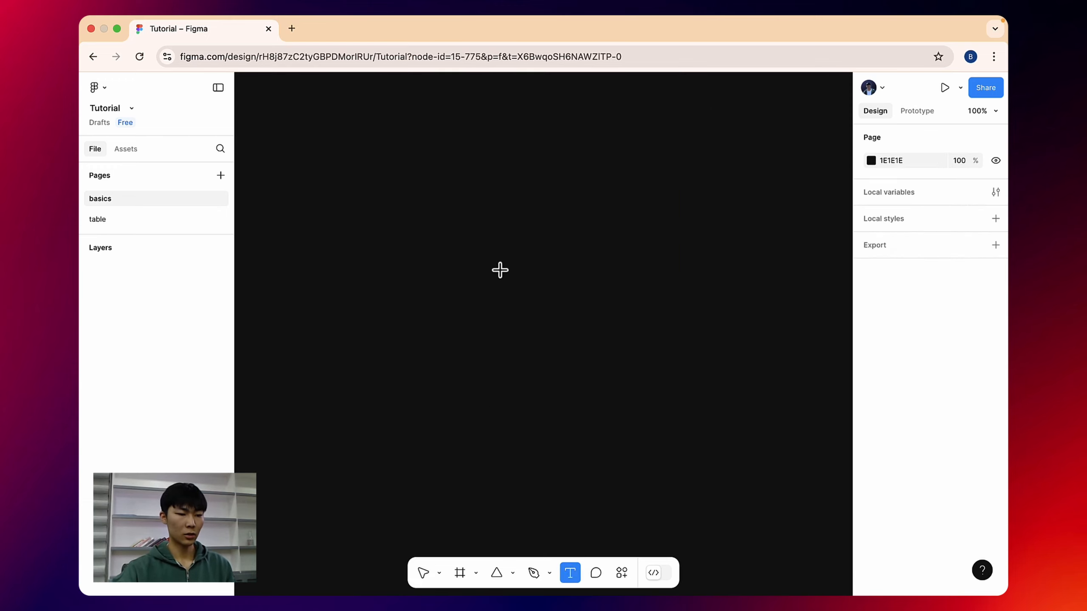
click(481, 266)
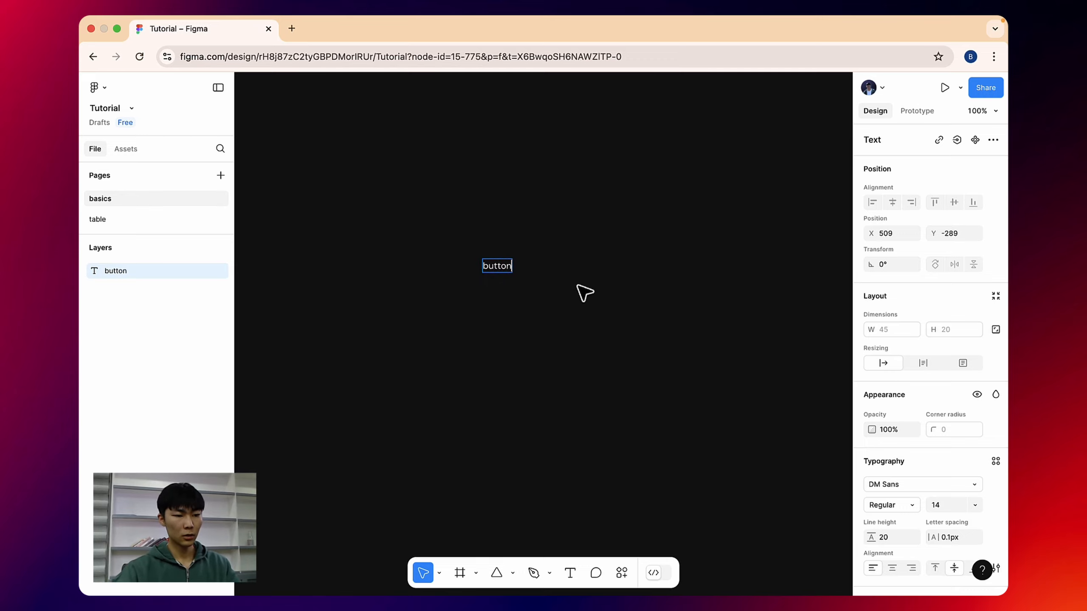
key(Escape)
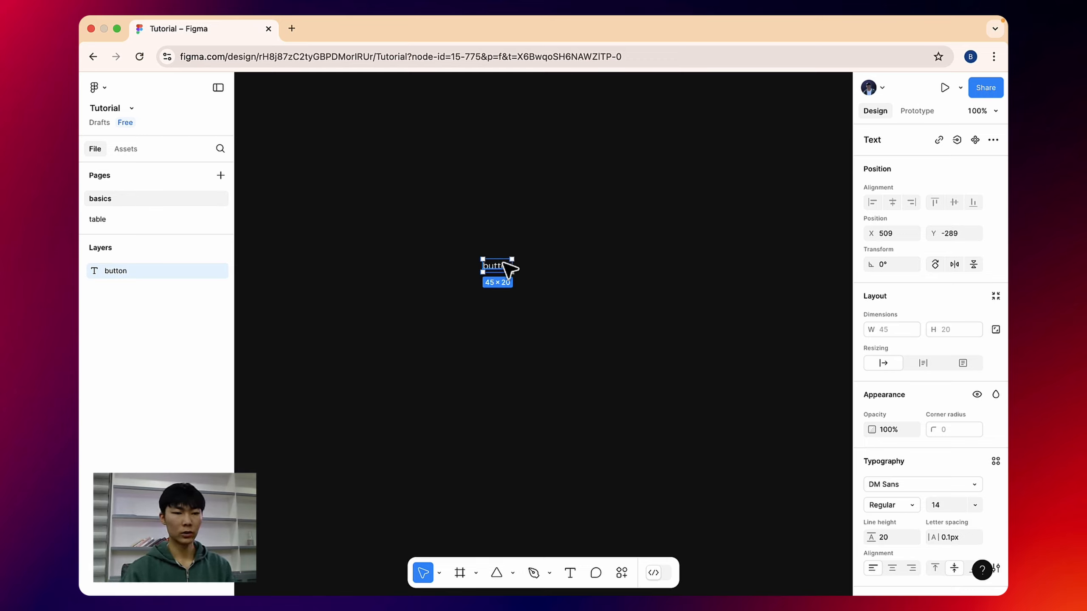
Step: Add auto layout around the button text and give the resulting frame a vivid blue fill
key(shift+a)
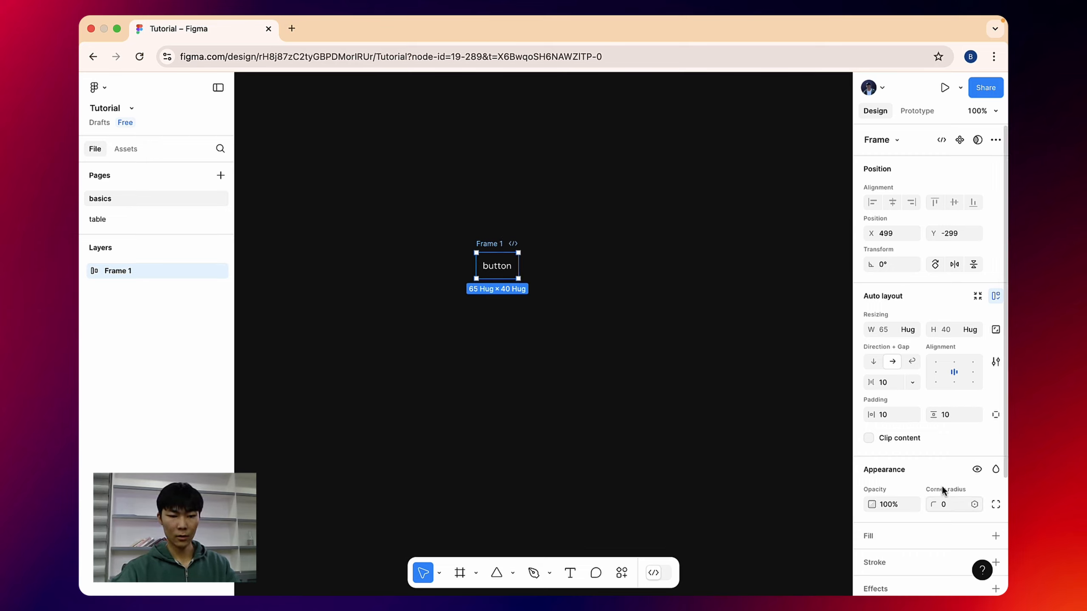
click(996, 535)
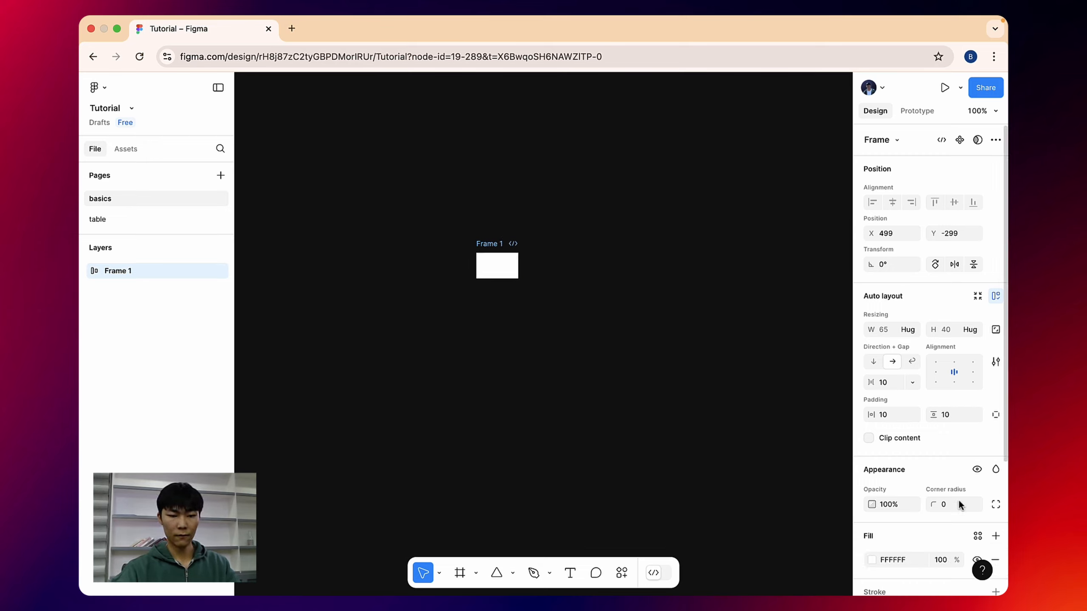
click(872, 560)
click(805, 445)
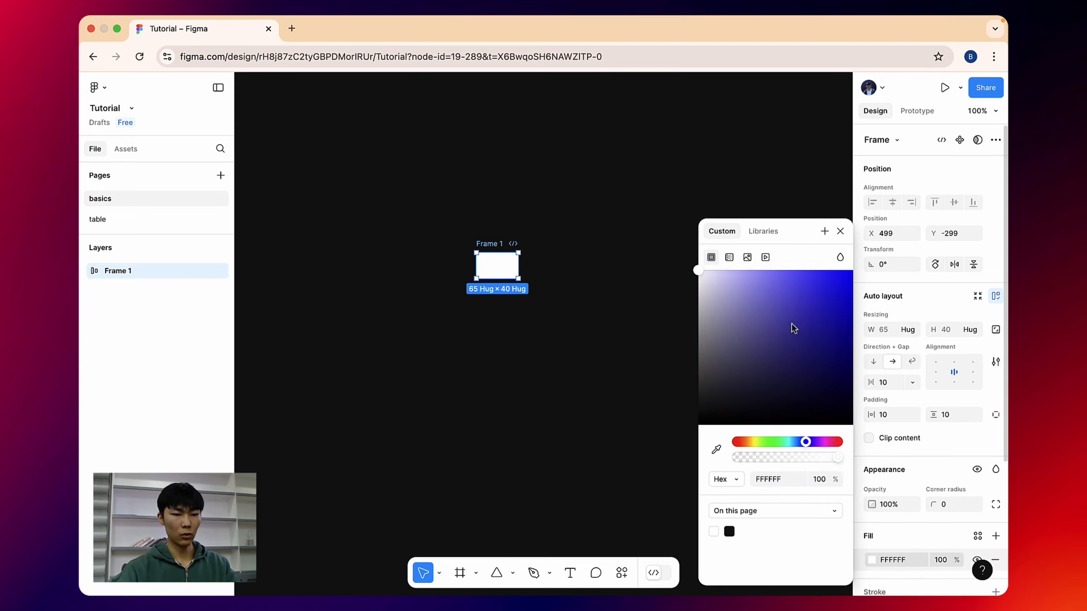
click(815, 278)
click(620, 294)
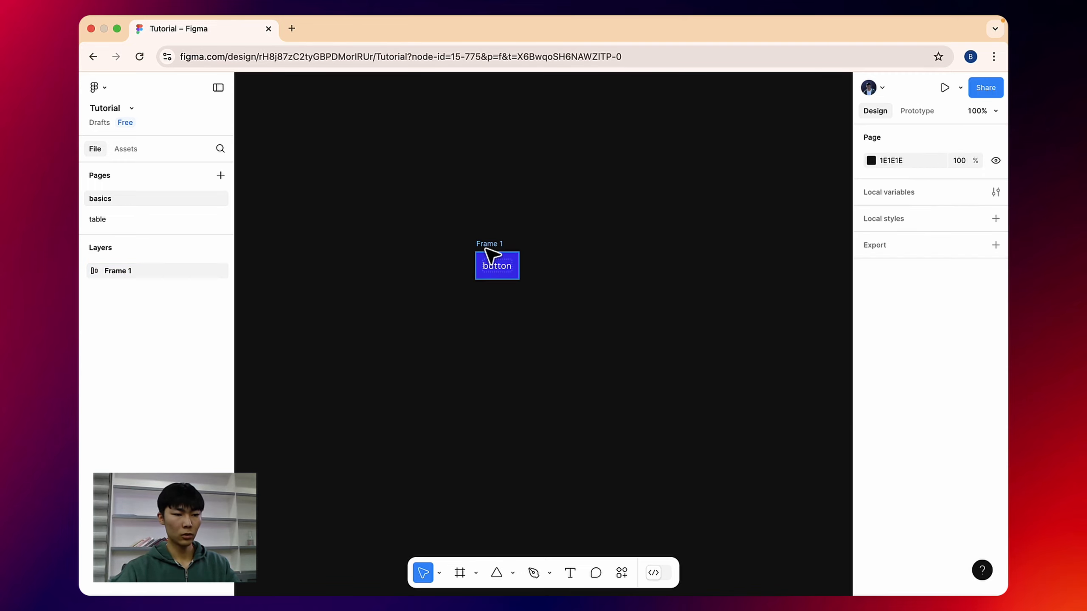
Step: Browse and preview other font families for the button text, such as Comforter Brush
click(492, 259)
click(494, 265)
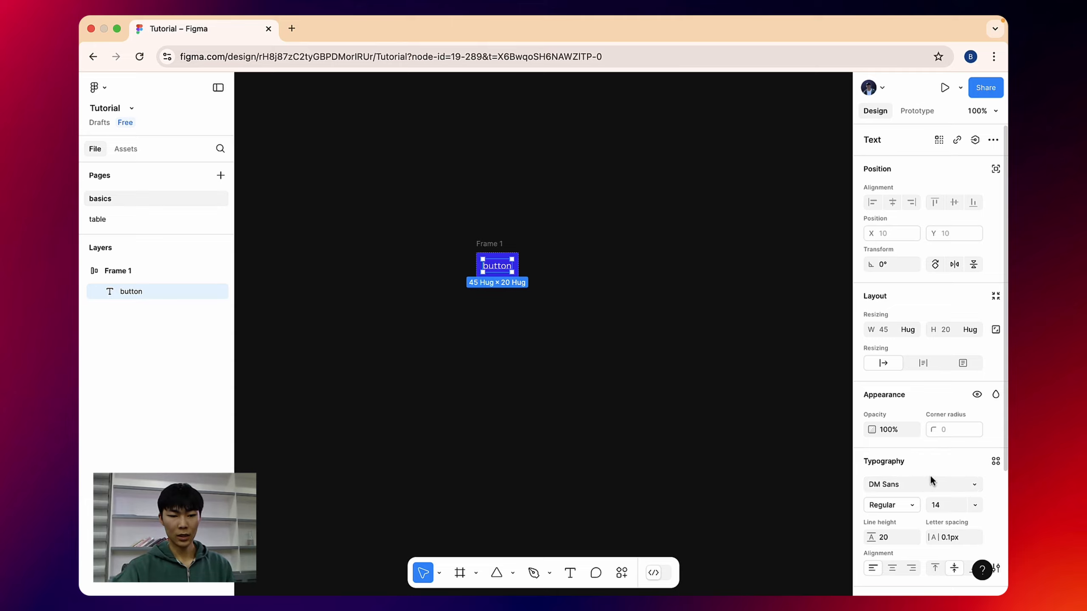
click(971, 488)
scroll(795, 414, up, 20)
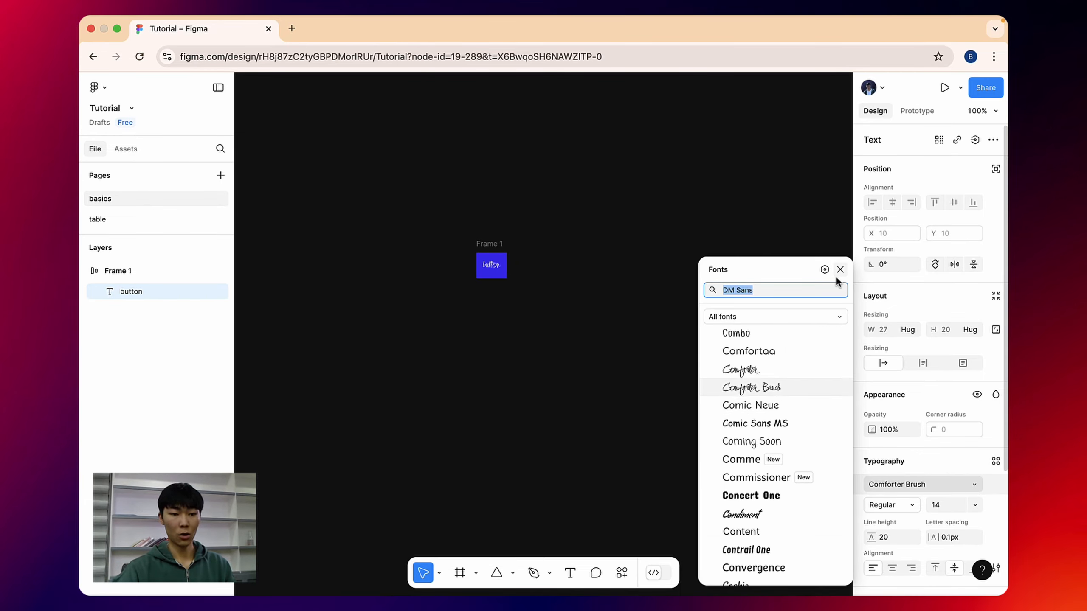
key(Escape)
Step: Set the button text's font weight to Medium and its size to 24
click(907, 506)
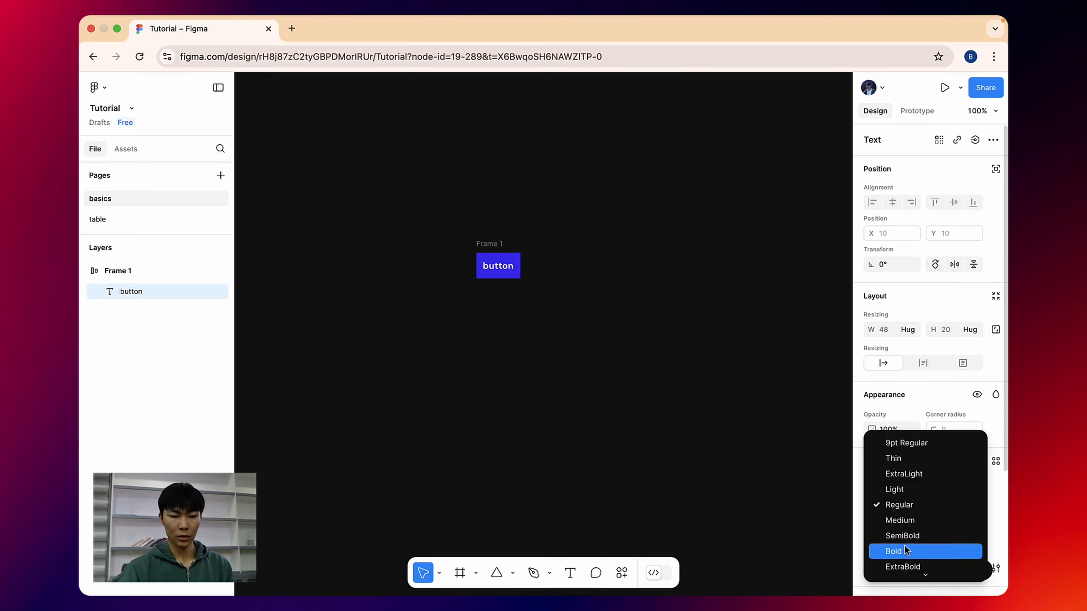
click(914, 524)
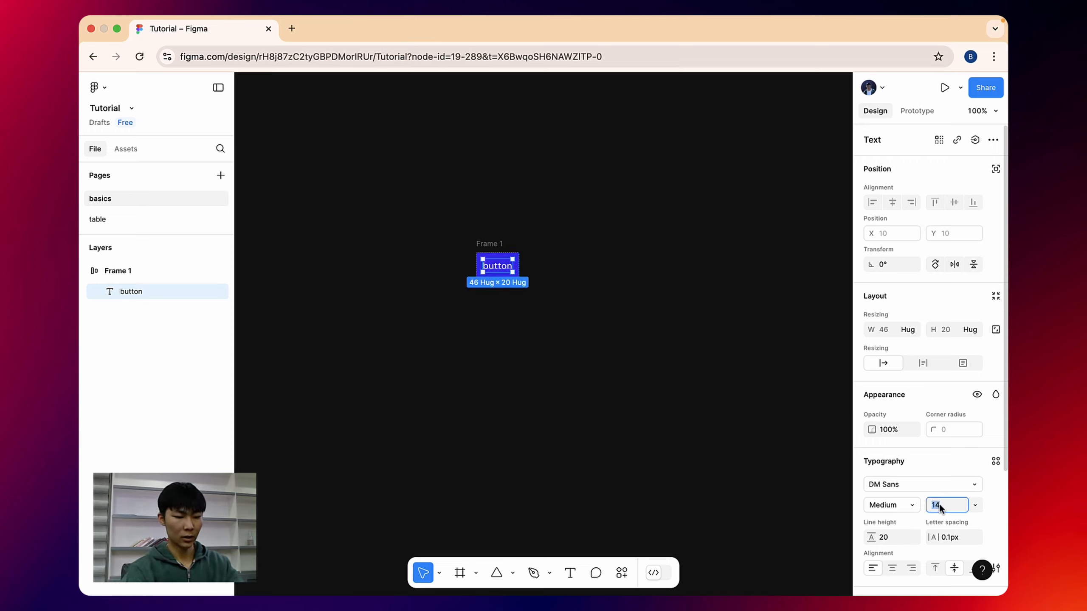
text(24)
key(Return)
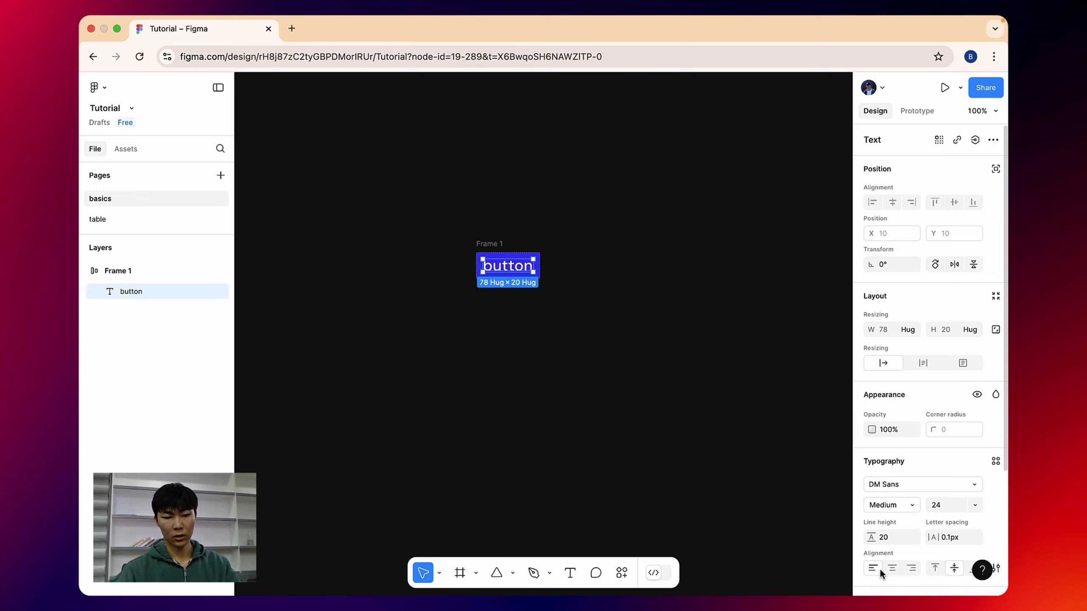
Step: Try the uppercase and lowercase settings on the button text and restore its original case
click(997, 569)
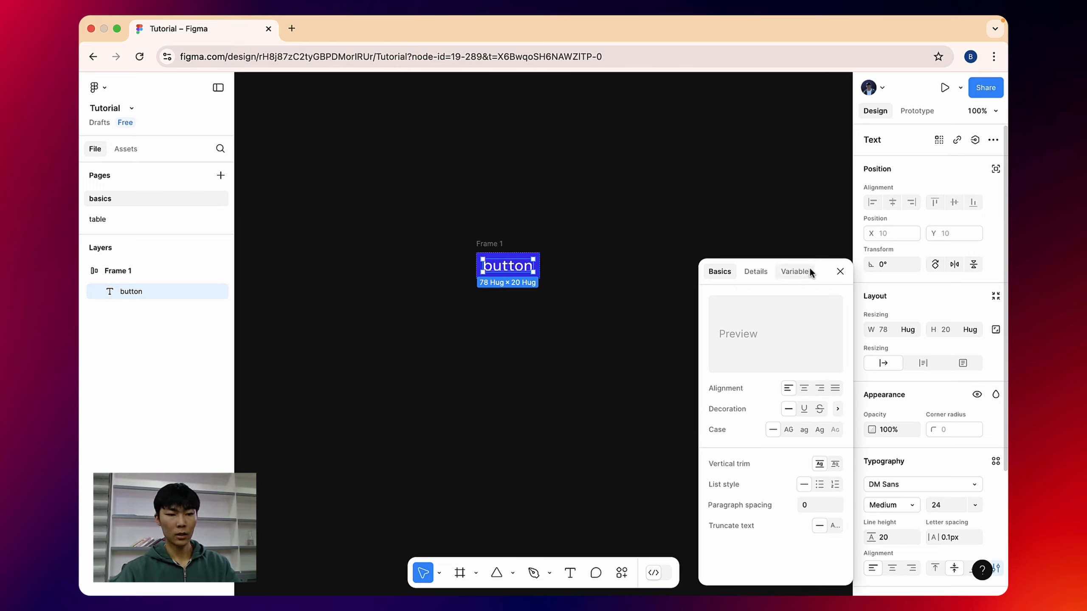
drag(827, 269, 765, 182)
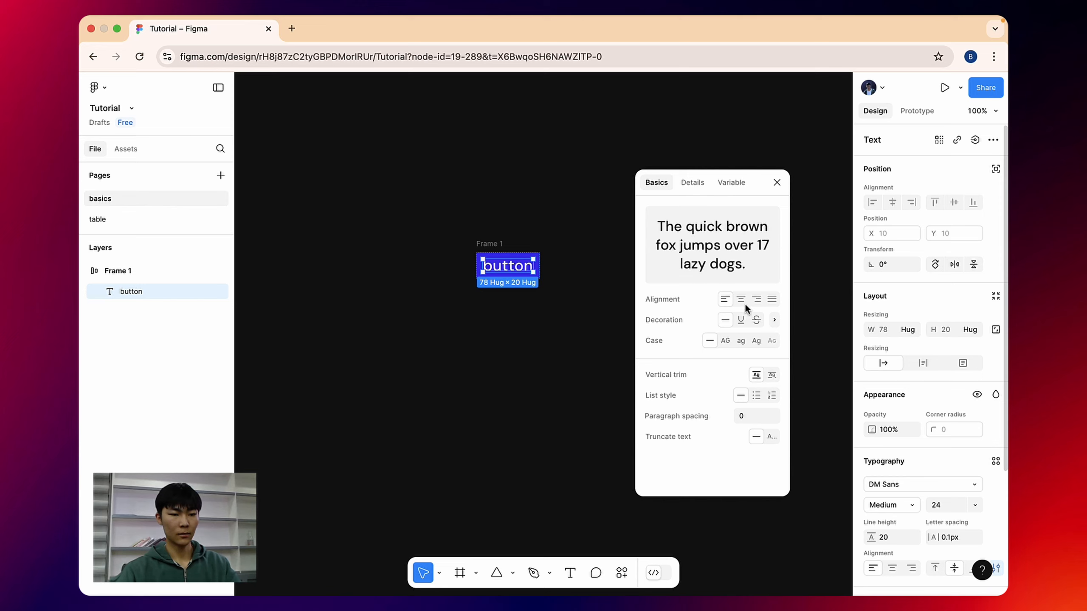
click(725, 341)
click(741, 340)
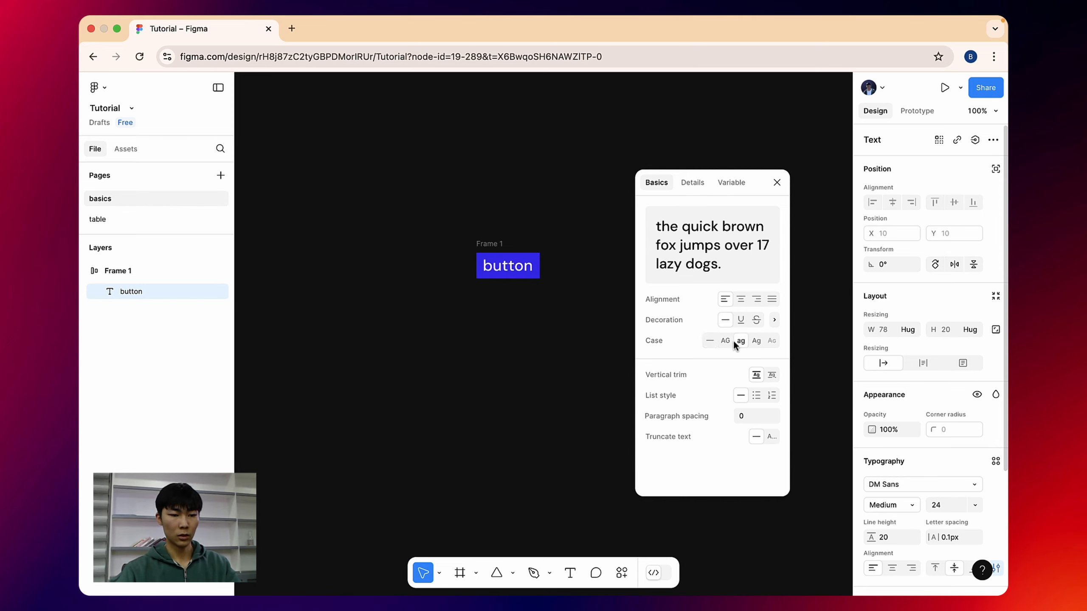
click(710, 340)
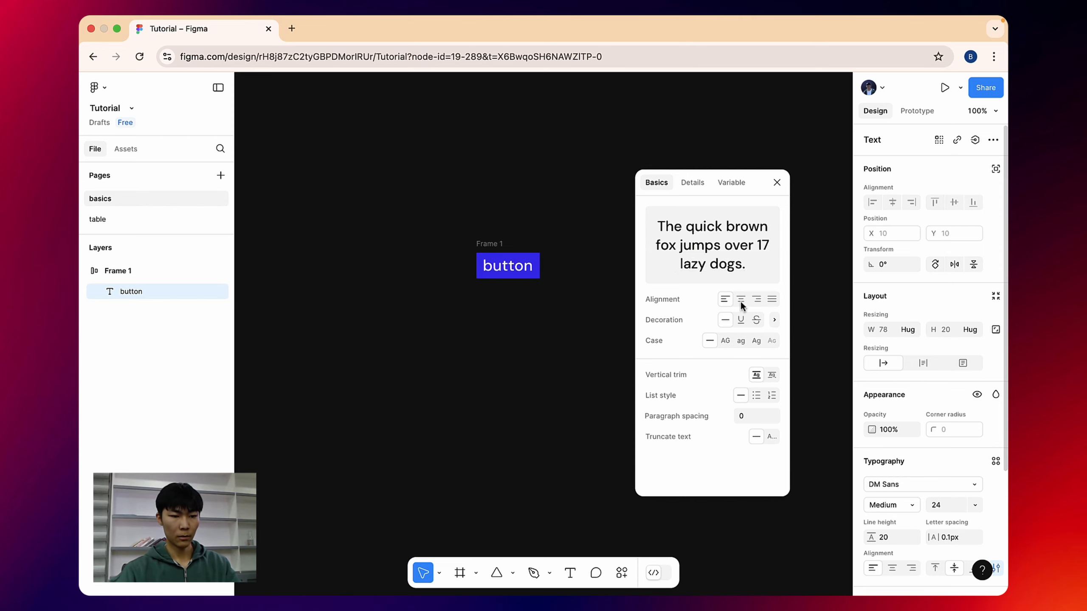
click(776, 183)
click(600, 326)
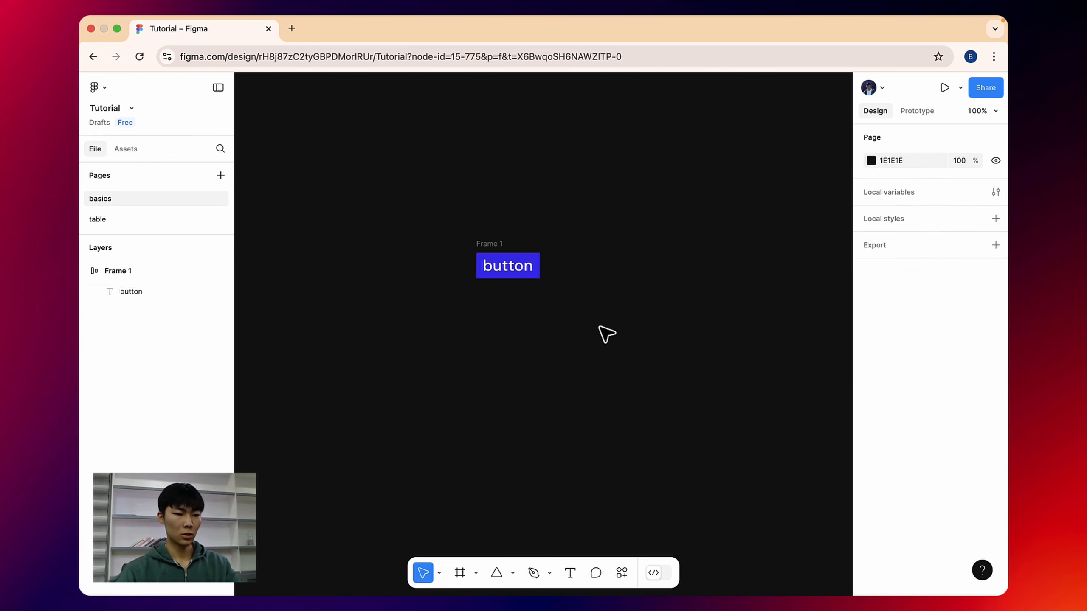
Step: Capitalize the first letter of the label text so that it reads "Button"
click(512, 275)
double_click(496, 267)
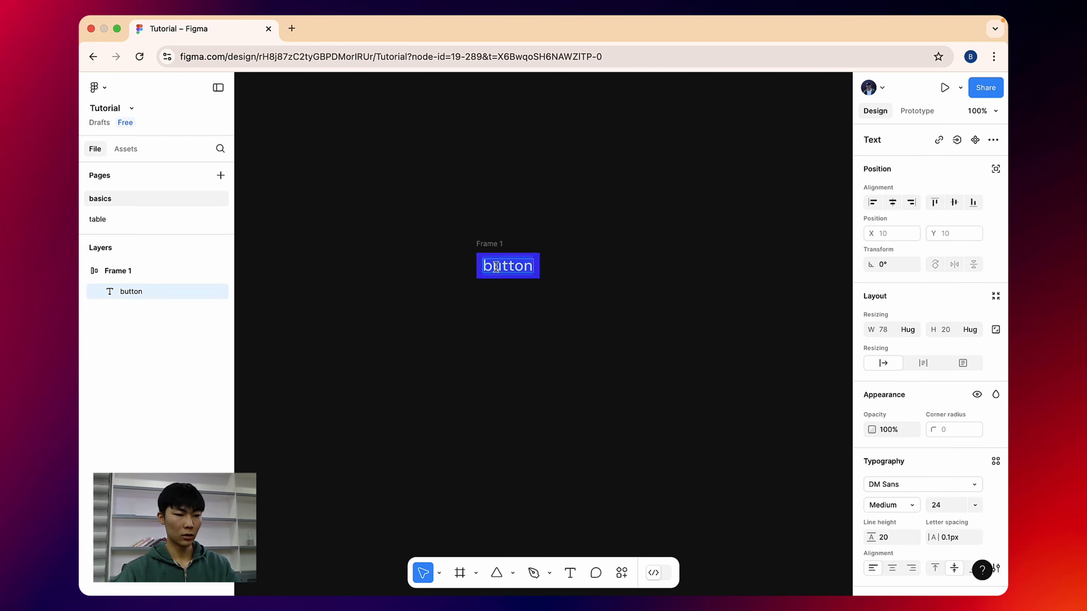
click(495, 260)
key(BackSpace)
text(B)
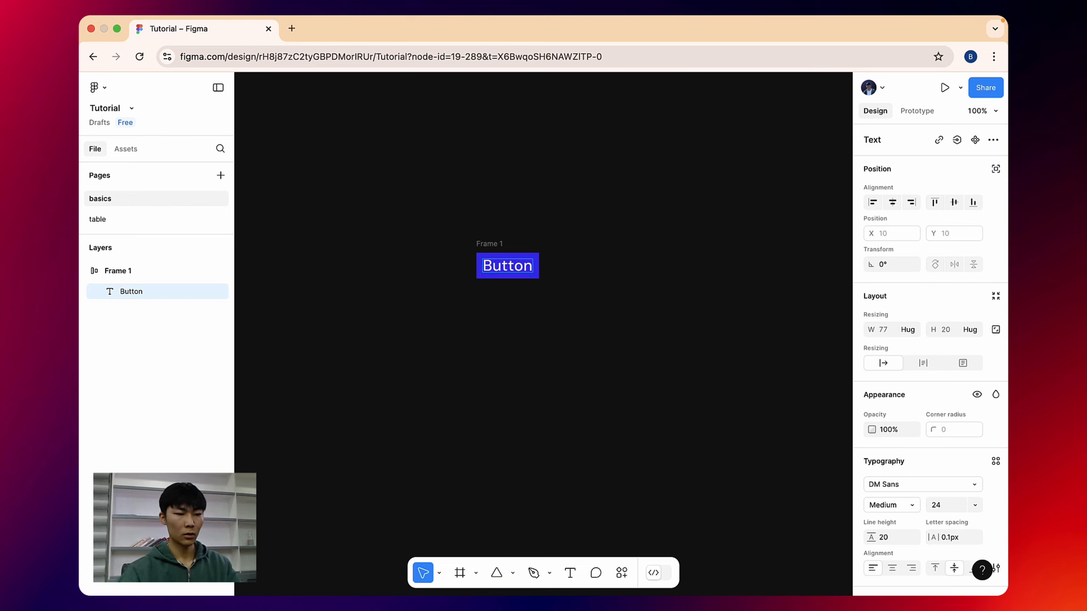
Step: Rename the frame around the button text to "cta"
click(490, 244)
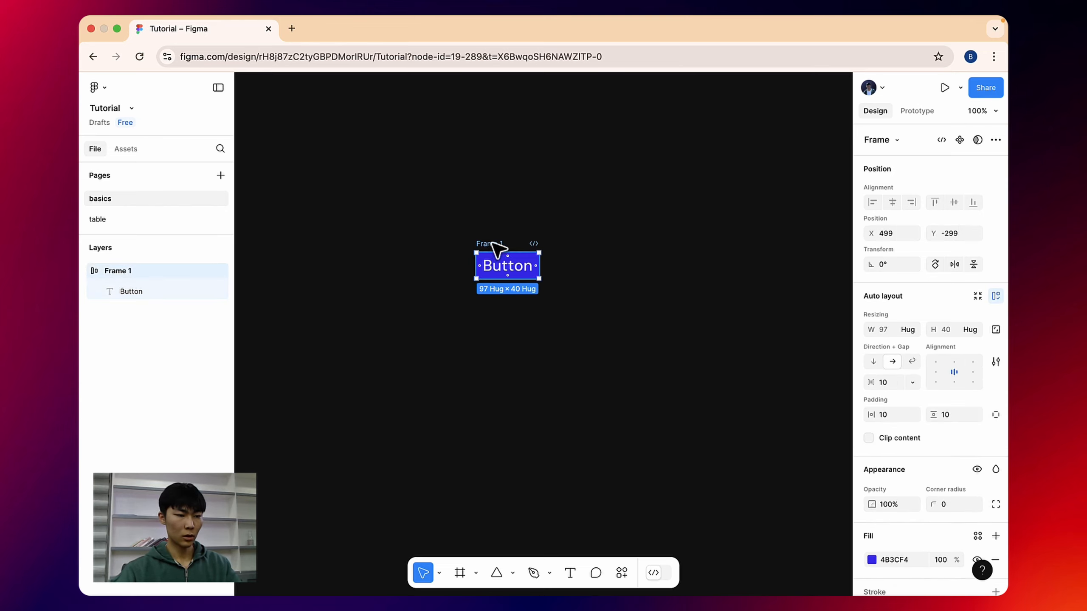
double_click(493, 244)
text(b)
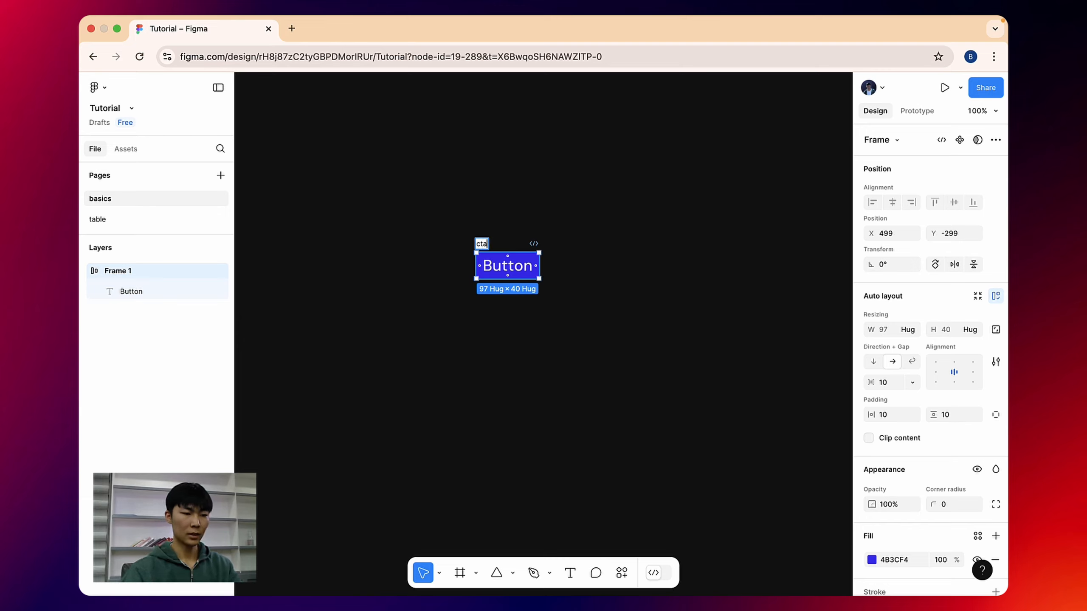
click(499, 231)
click(486, 246)
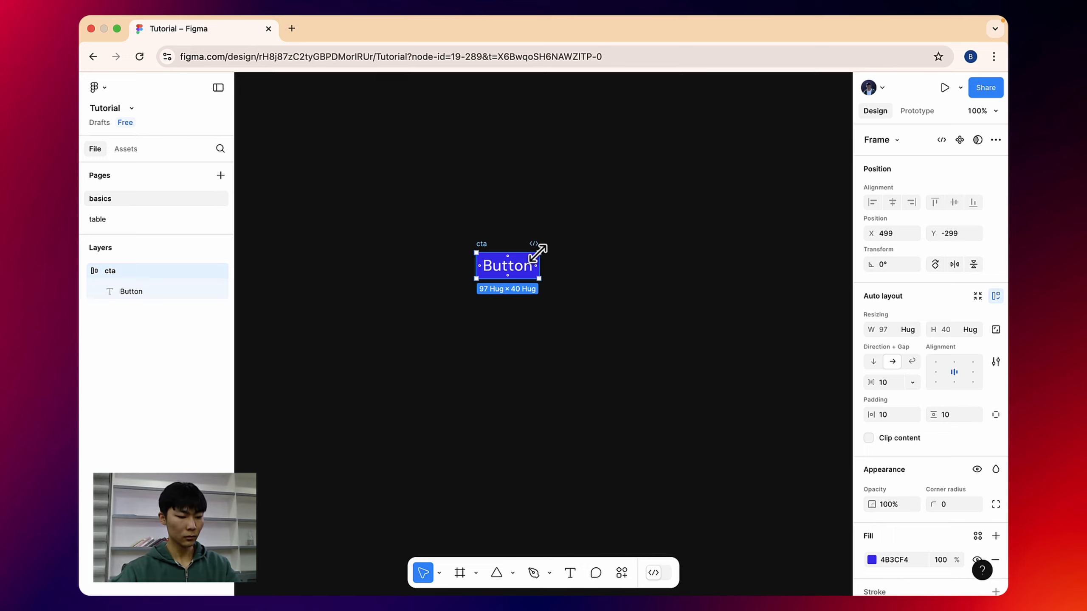
Step: Scale the cta frame proportionally to 2x, about 194 by 80, and move it to about X 367, Y -268
key(k)
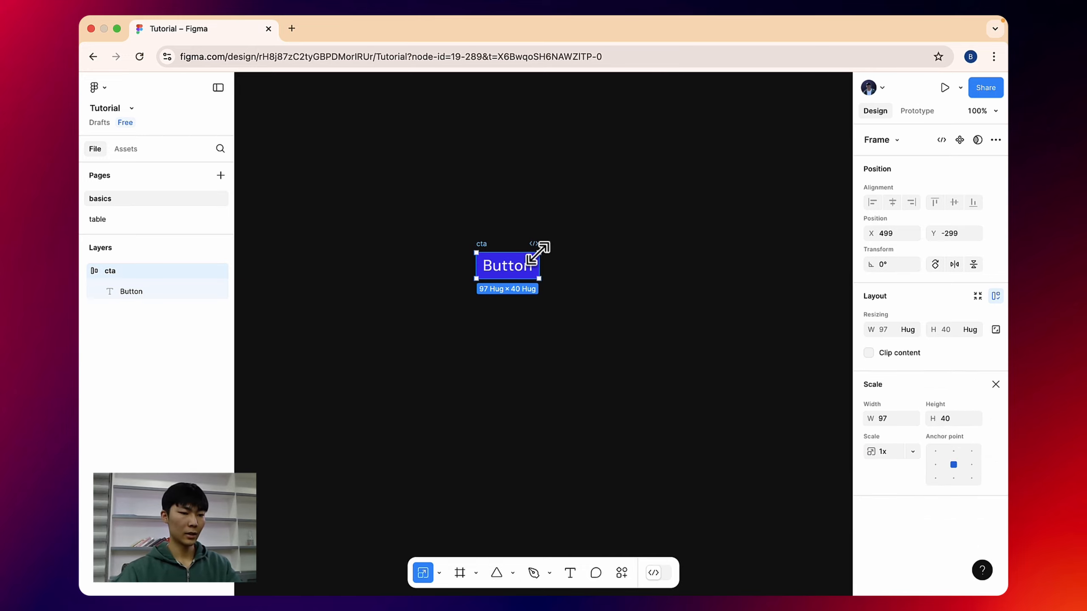
drag(538, 253, 600, 222)
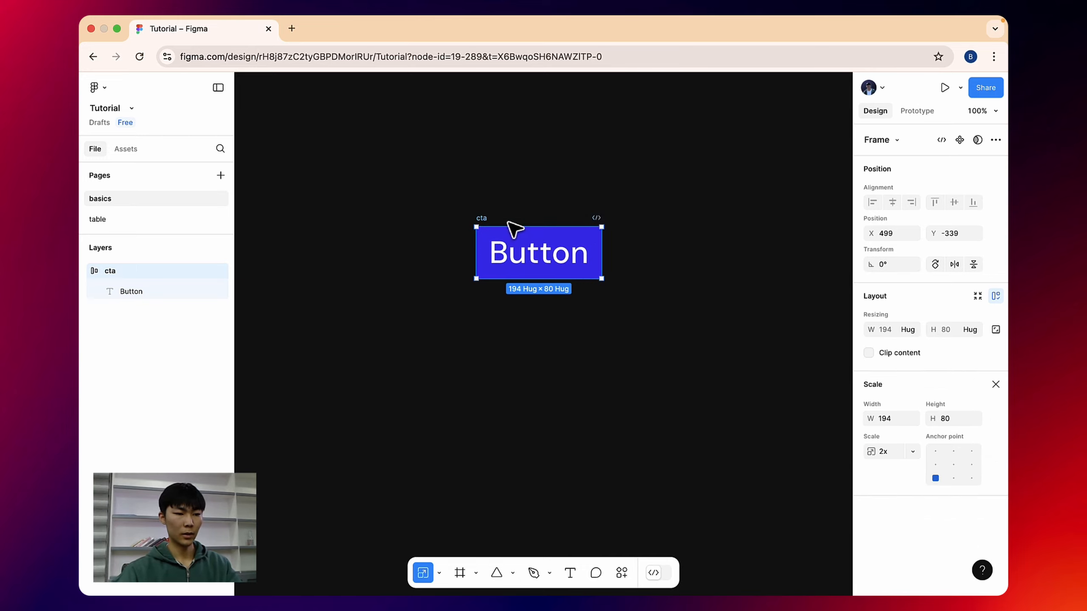
click(492, 224)
click(477, 221)
drag(478, 224, 395, 267)
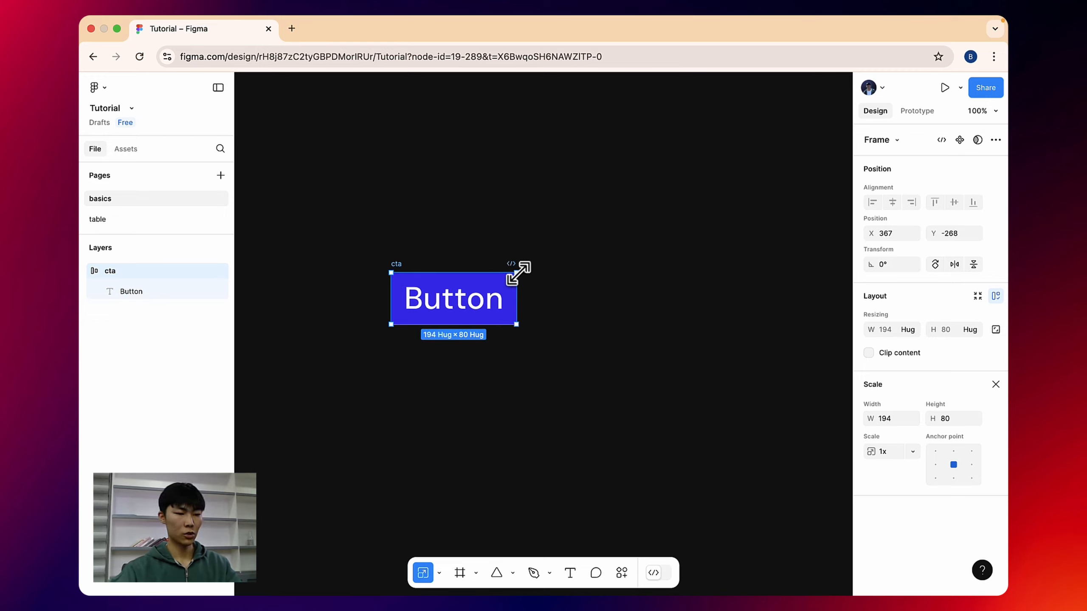
key(v)
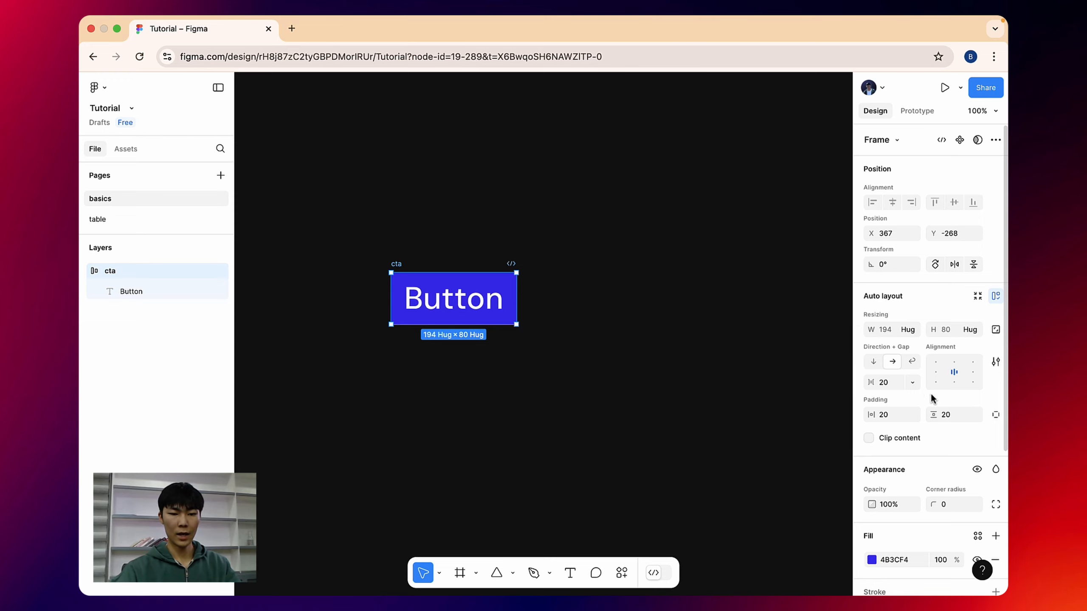
Step: Round the cta frame's corners to a radius of 16 and move it to about X 447, Y -351
drag(934, 502, 992, 502)
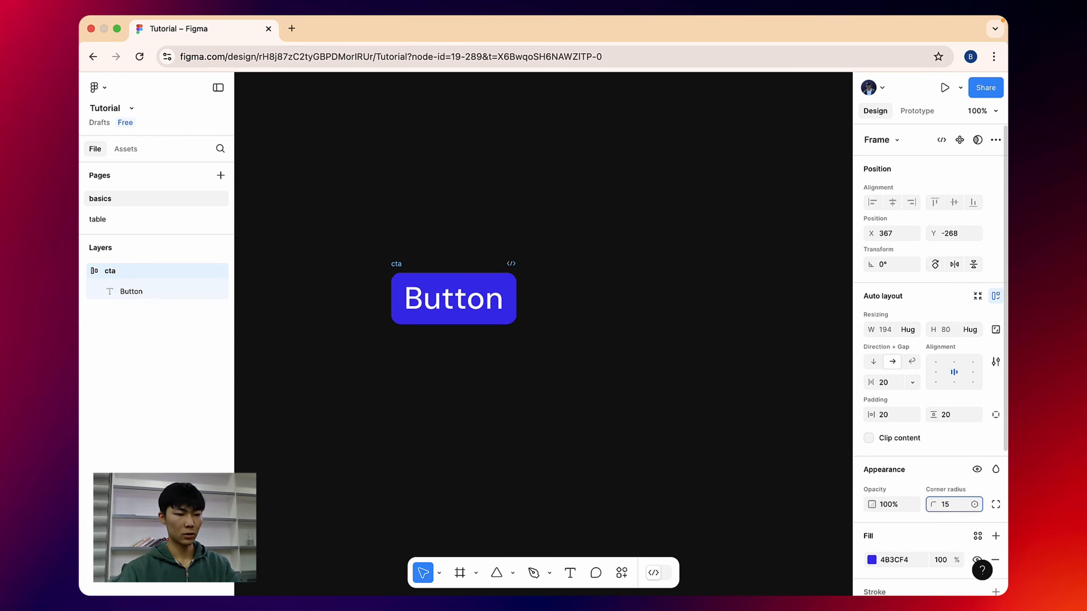
key(Escape)
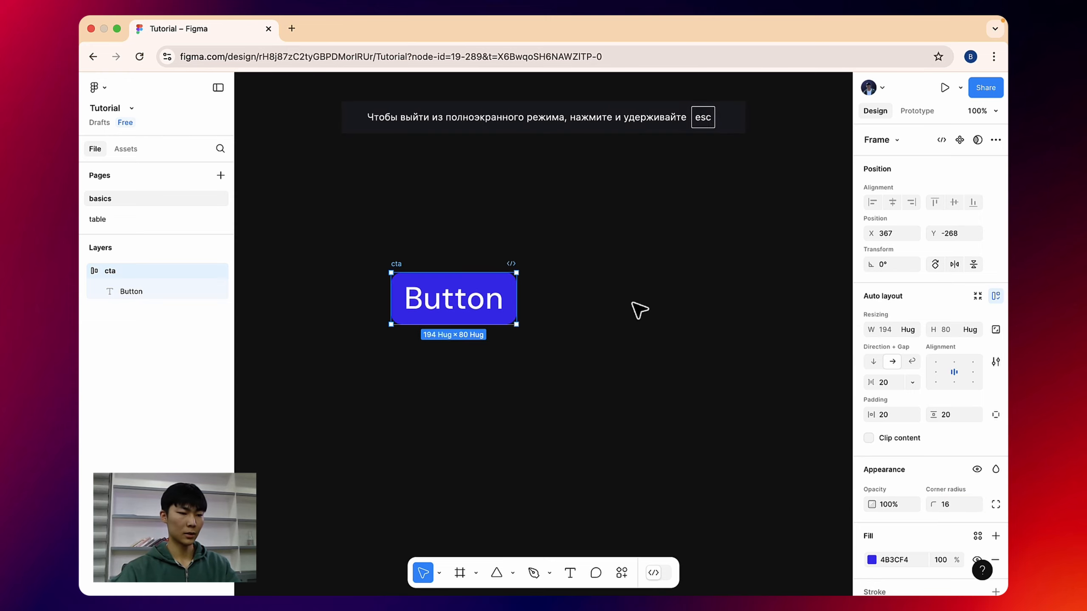
key(Escape)
click(404, 265)
drag(401, 263, 449, 210)
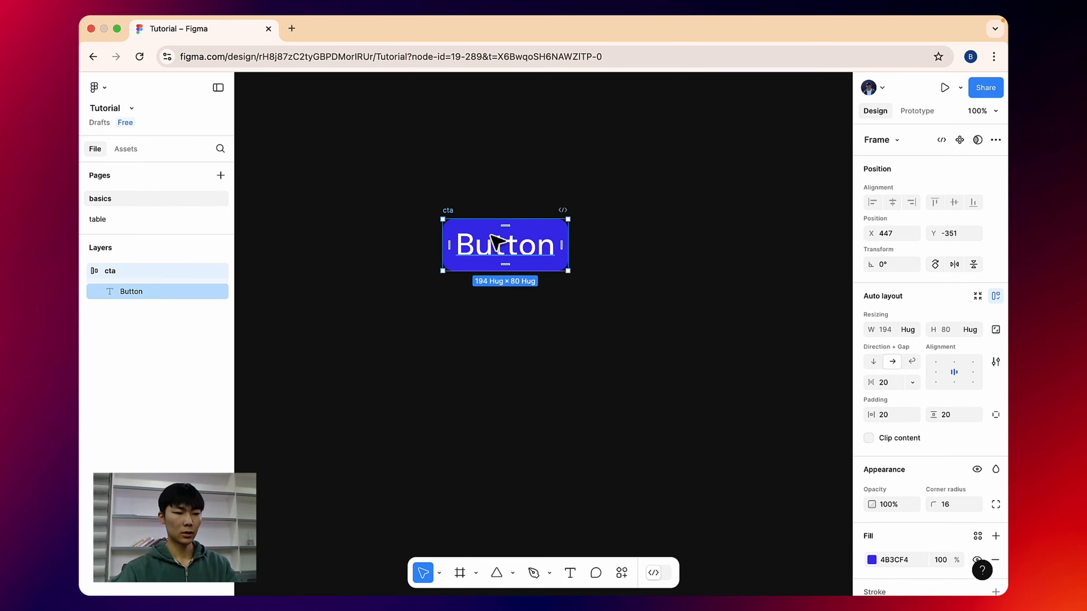
Step: Examine the cta frame's padding on the canvas and as individual values for each side
click(447, 244)
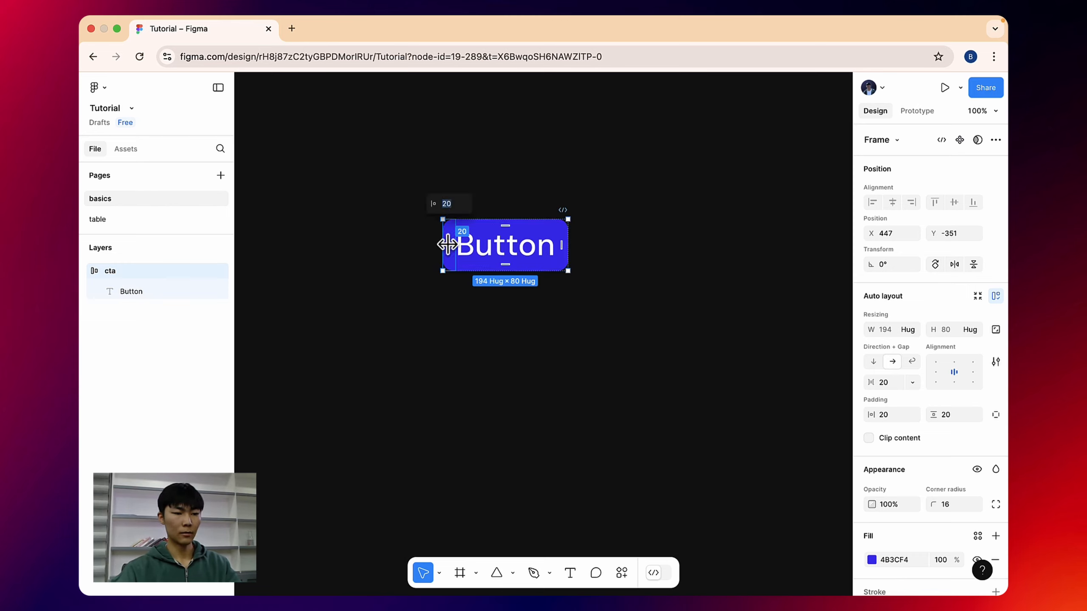
click(660, 302)
click(454, 213)
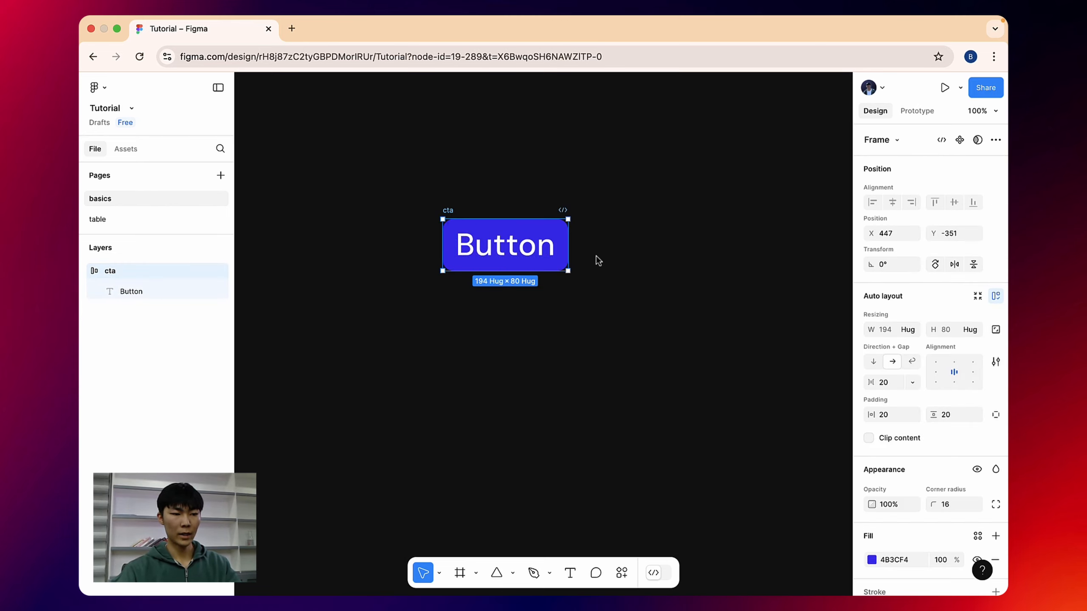
click(994, 416)
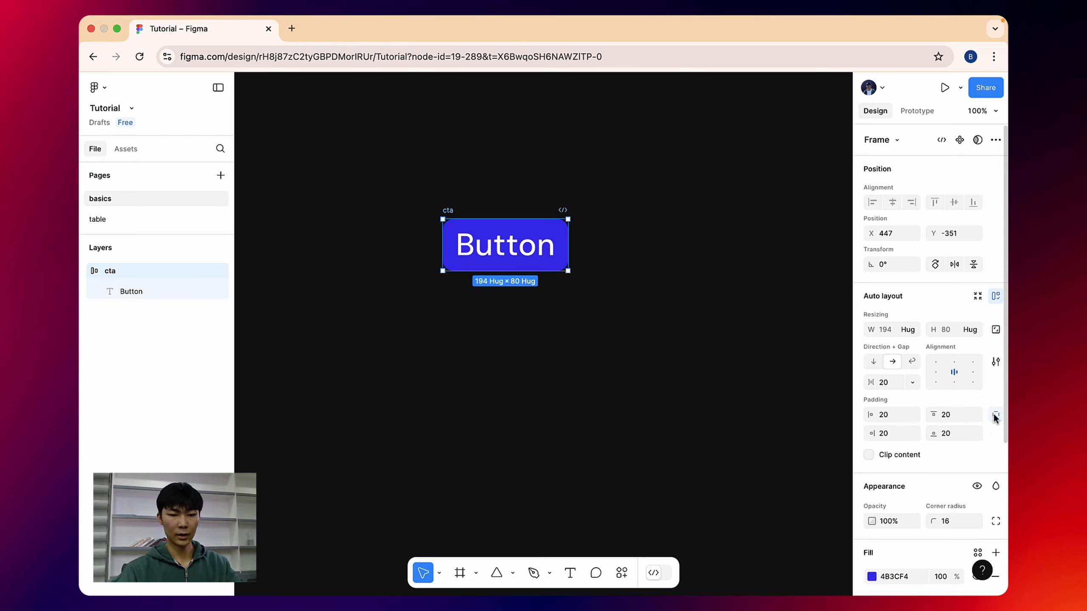
click(888, 415)
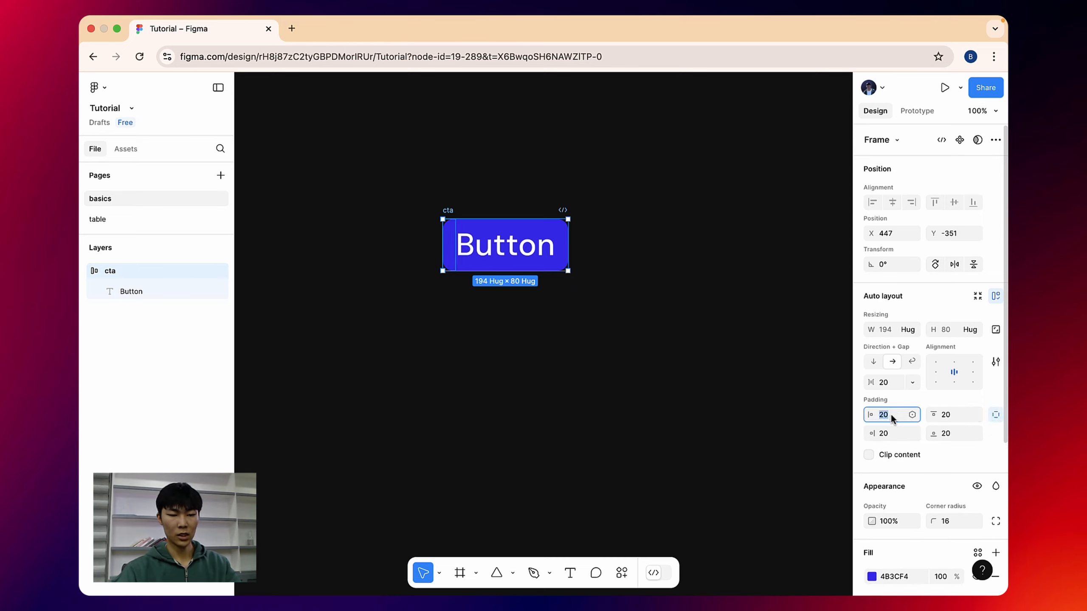
click(888, 431)
click(887, 416)
click(950, 418)
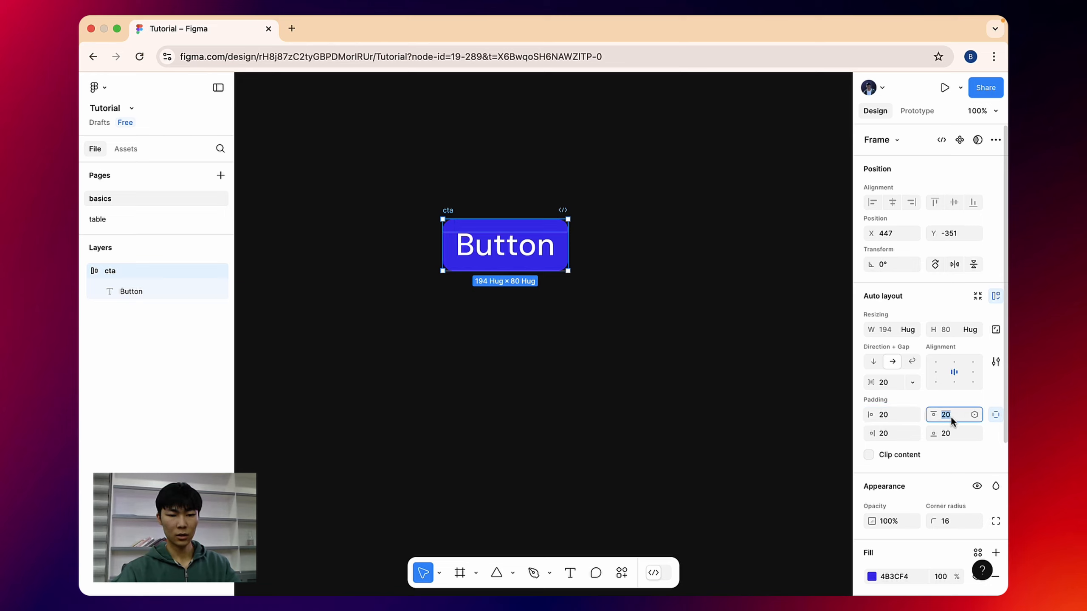
click(949, 431)
click(995, 415)
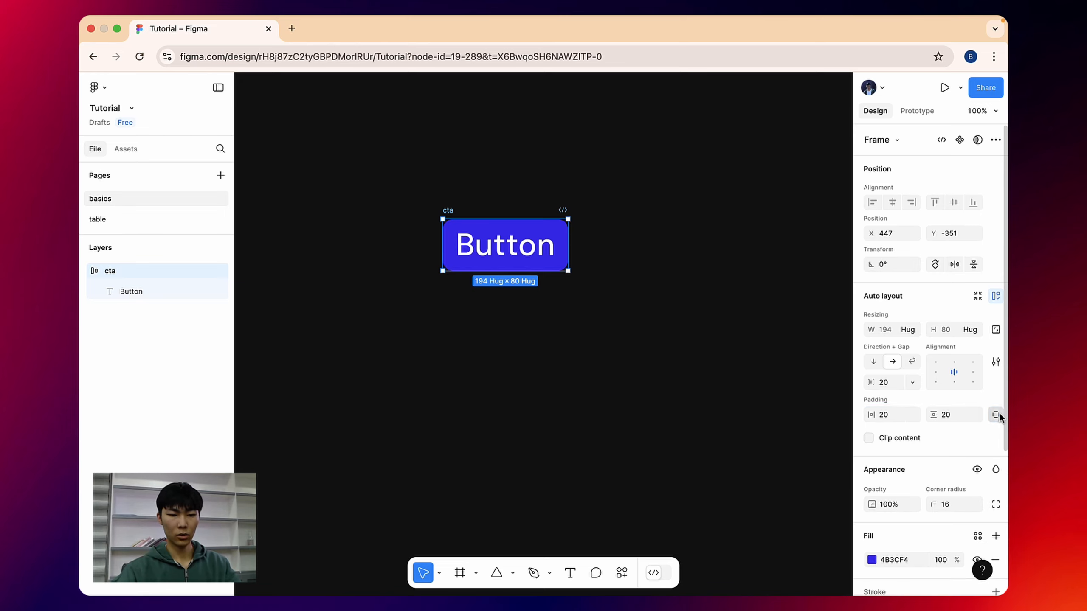
Step: Set the cta frame's horizontal padding to 40
click(889, 415)
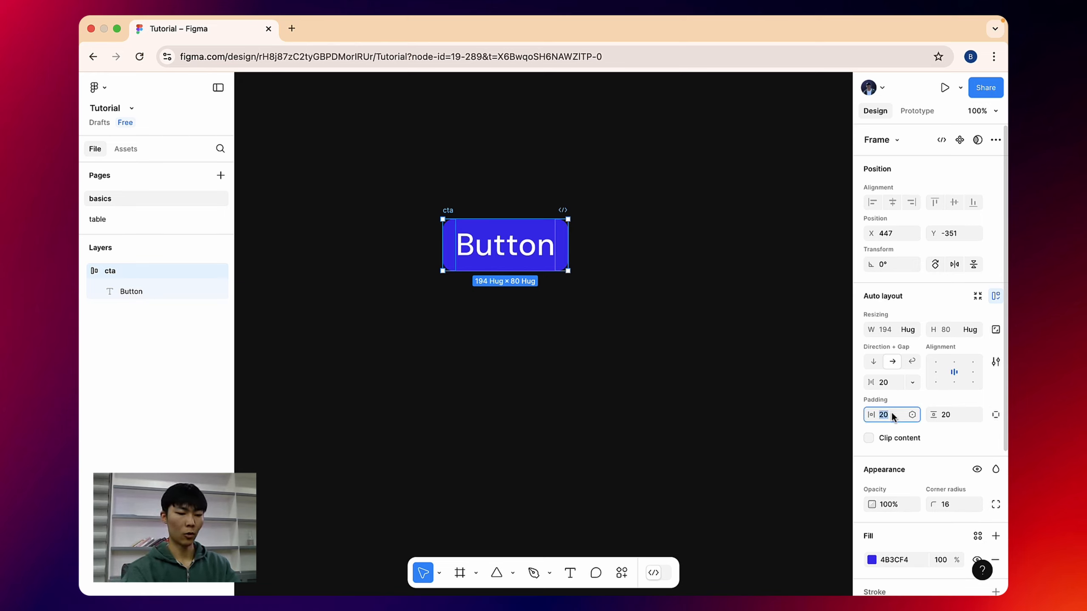
key(Return)
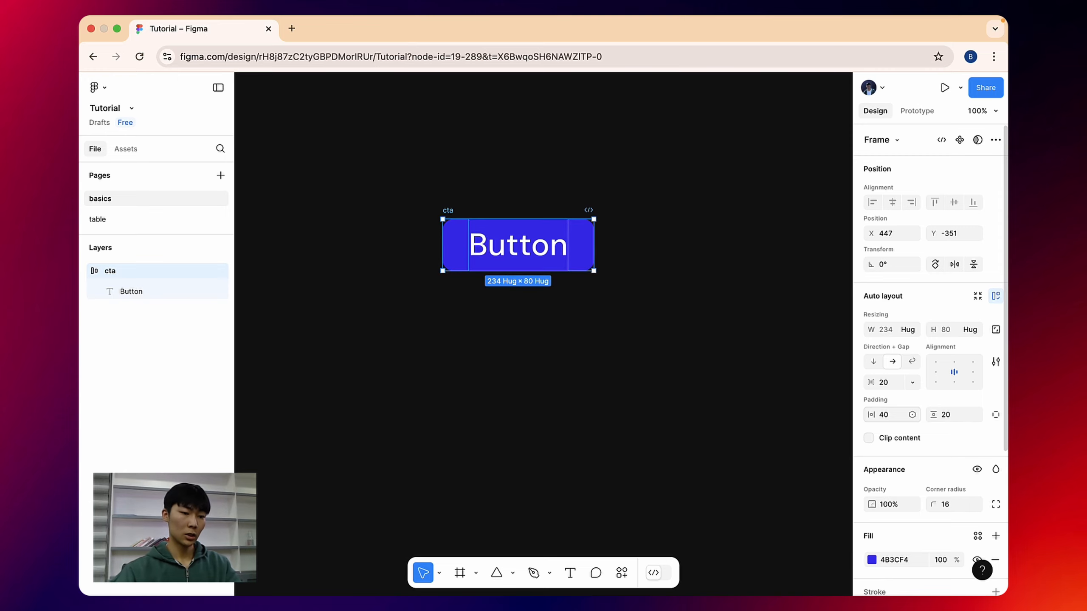
click(663, 238)
Step: Add a 1x PNG export setting to the cta frame and remove it again
click(453, 213)
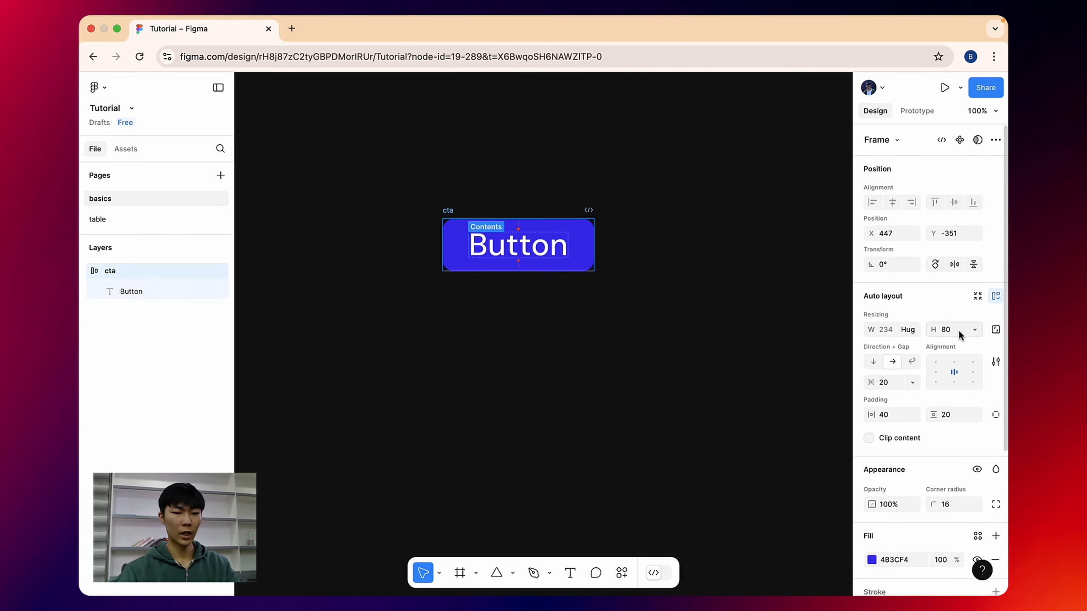
scroll(919, 517, down, 5)
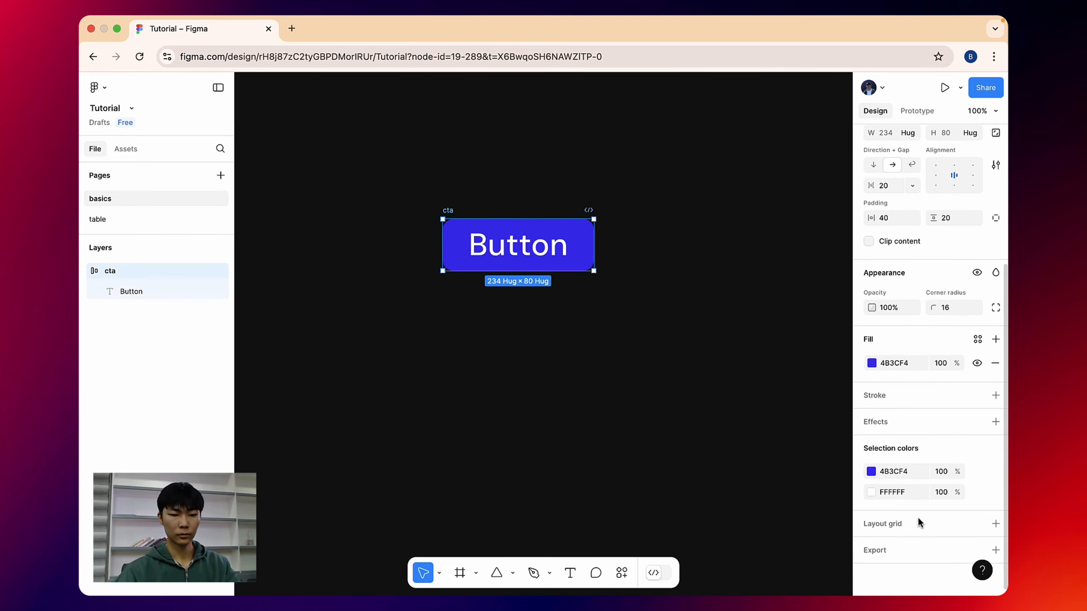
click(996, 550)
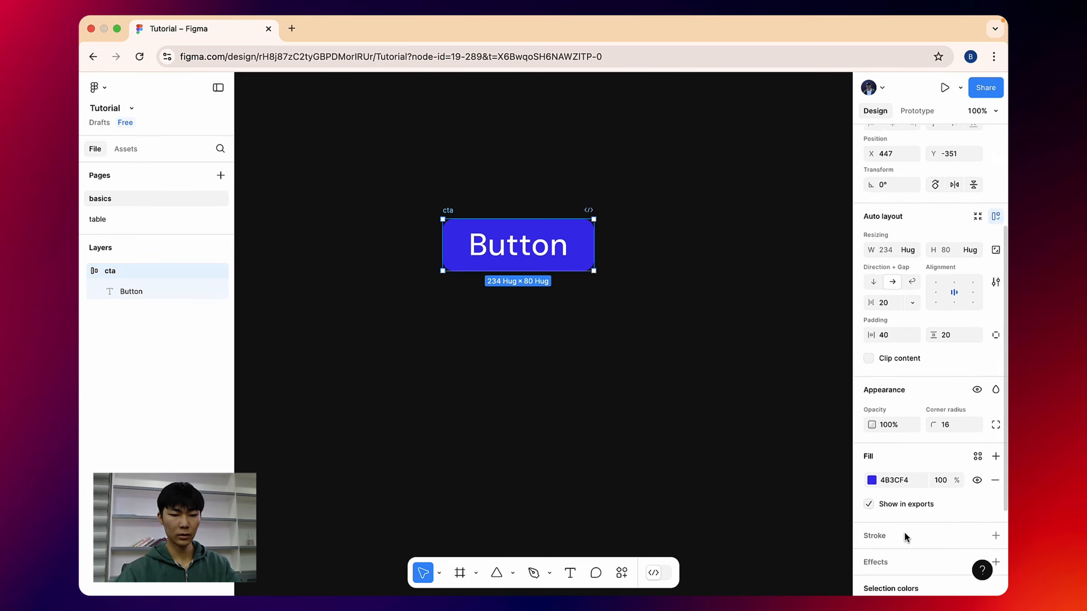
scroll(903, 532, down, 5)
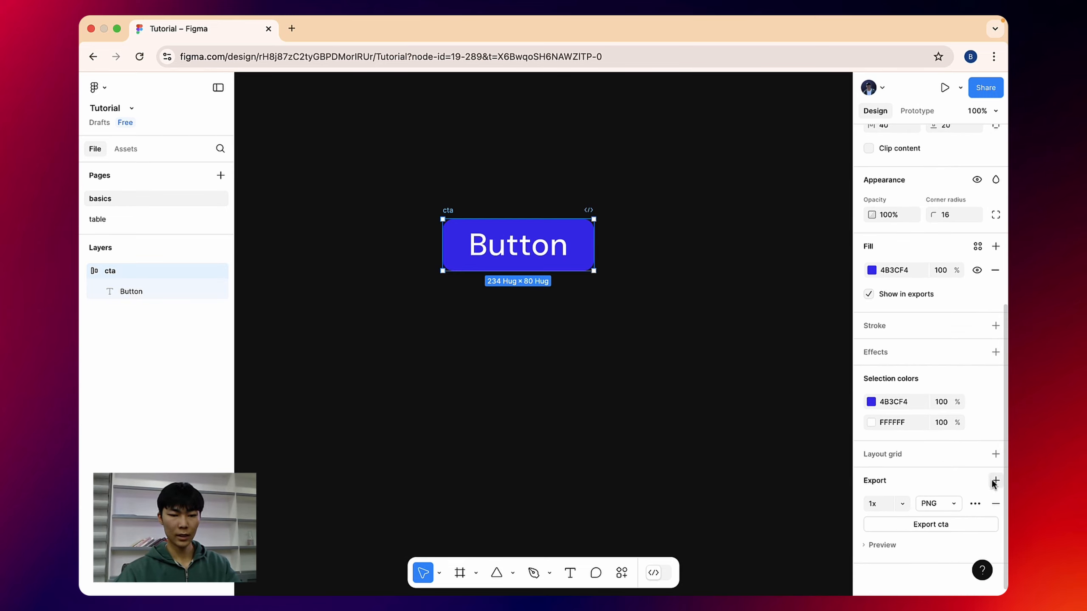
click(995, 503)
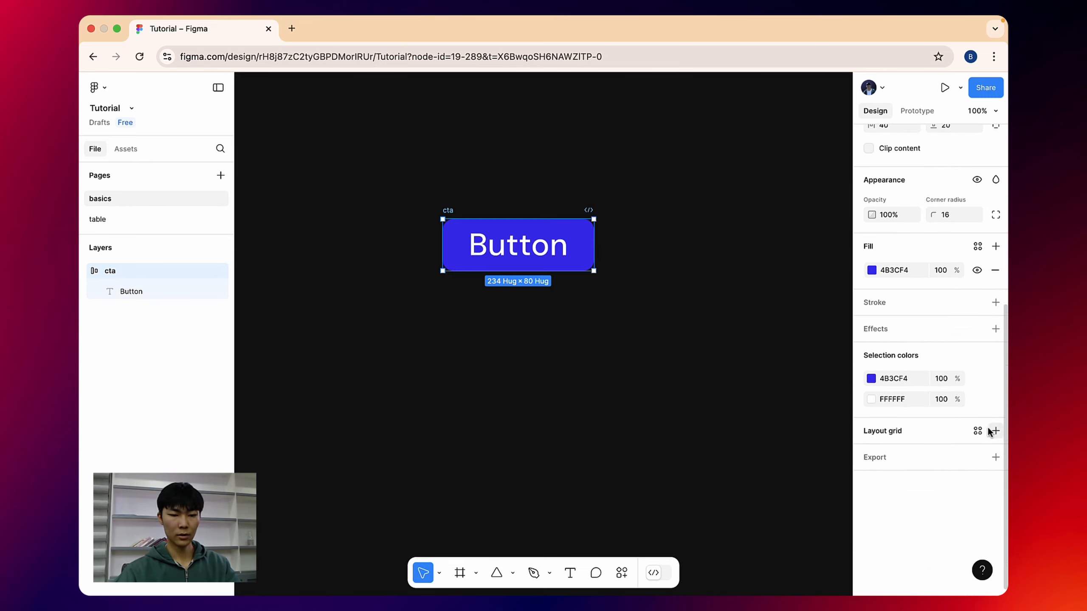
Step: Add a drop shadow effect to the cta frame and set its Y offset to 0
click(995, 328)
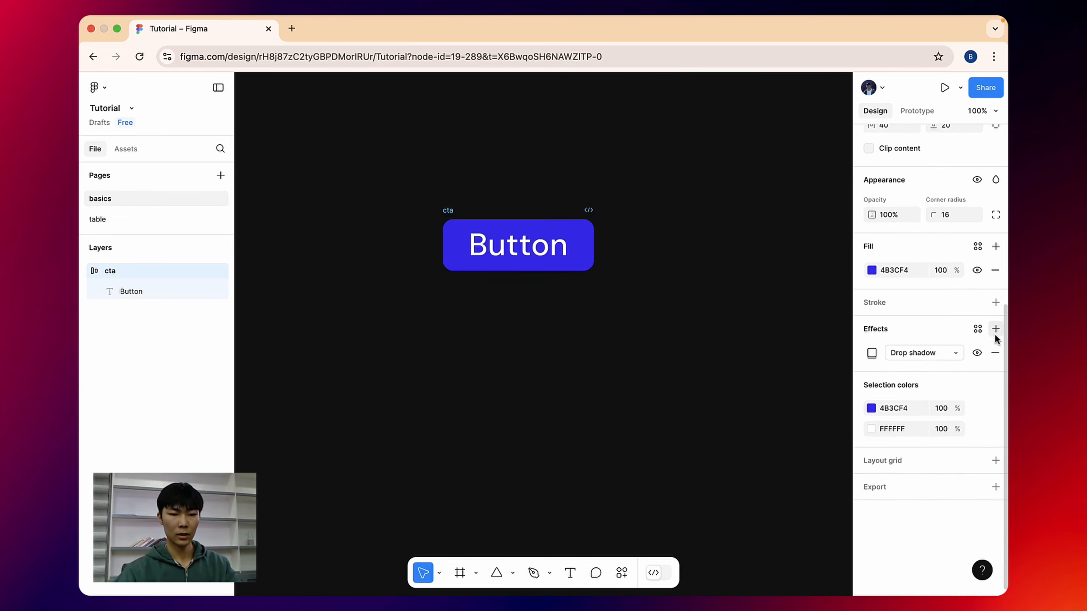
click(919, 353)
click(922, 353)
click(872, 352)
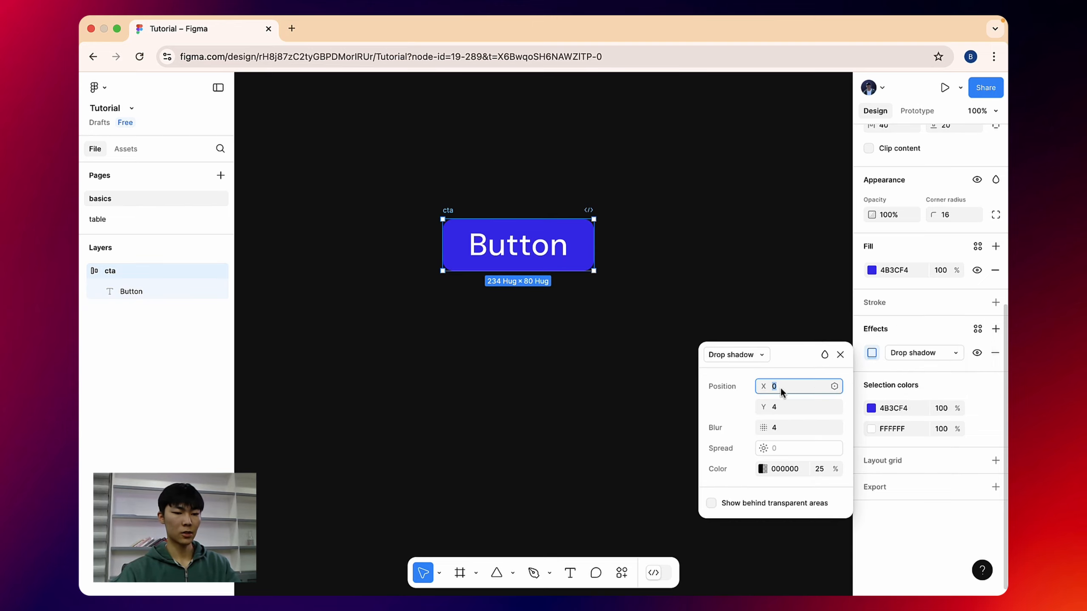
click(770, 410)
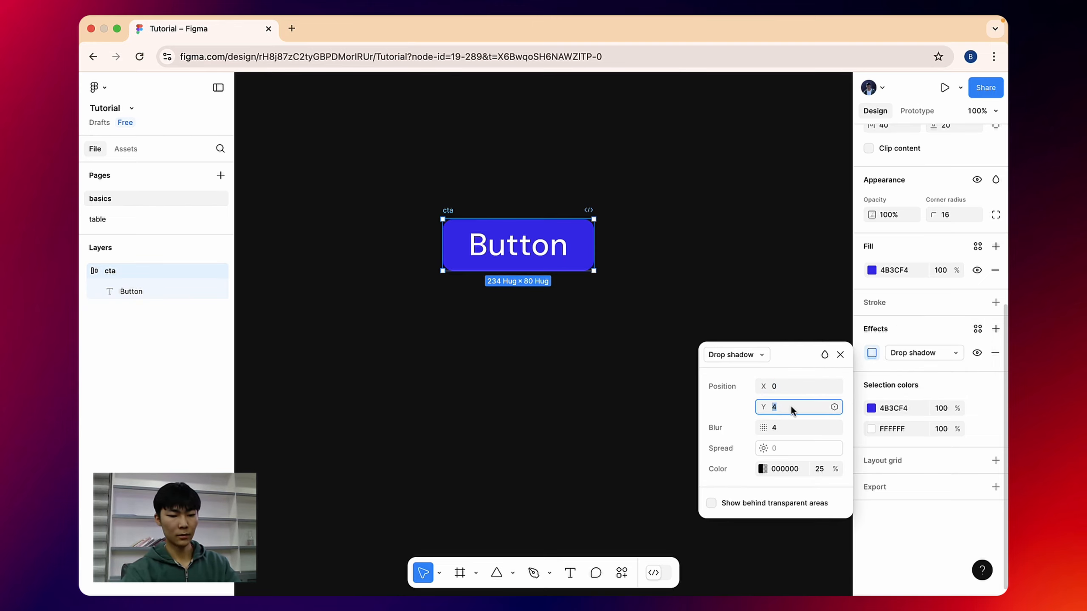
text(0)
key(Return)
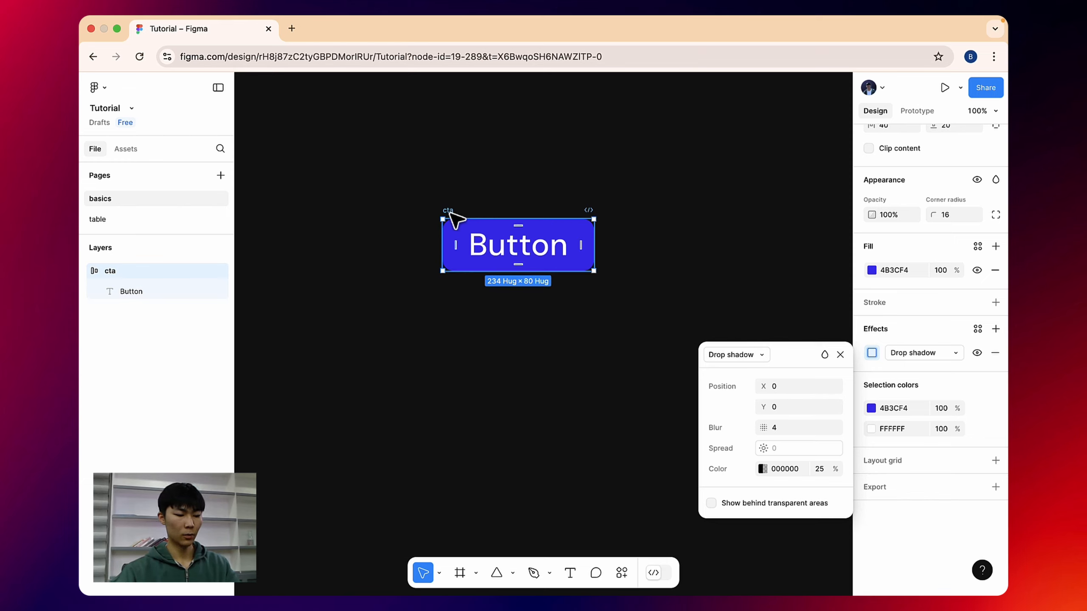
Step: Duplicate the cta button to the right of the original, leaving a gap of about 48
drag(454, 219, 643, 219)
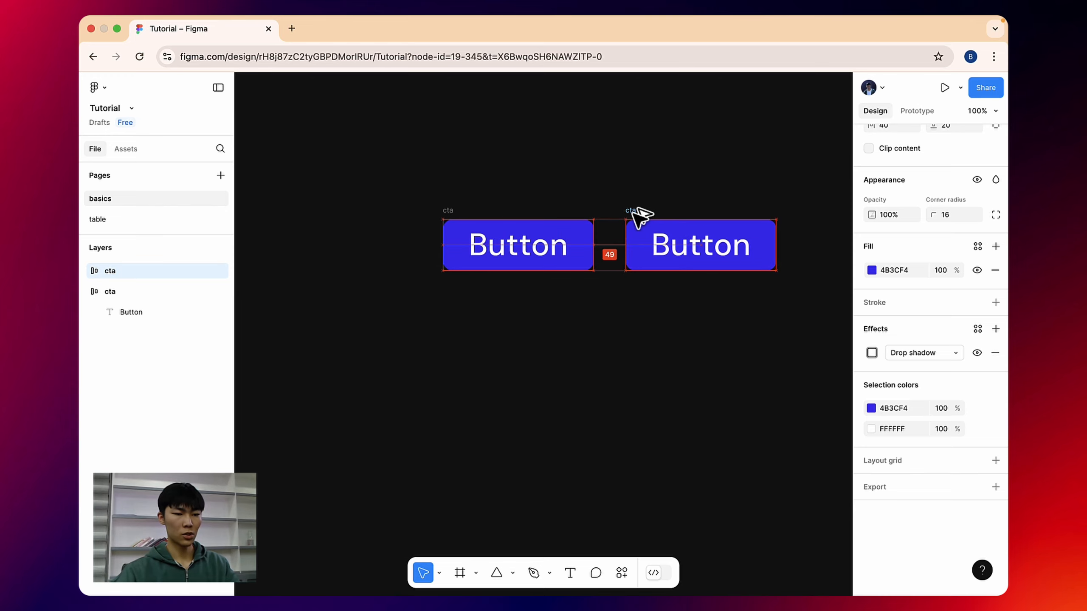
drag(424, 176, 694, 287)
scroll(638, 214, right, 5)
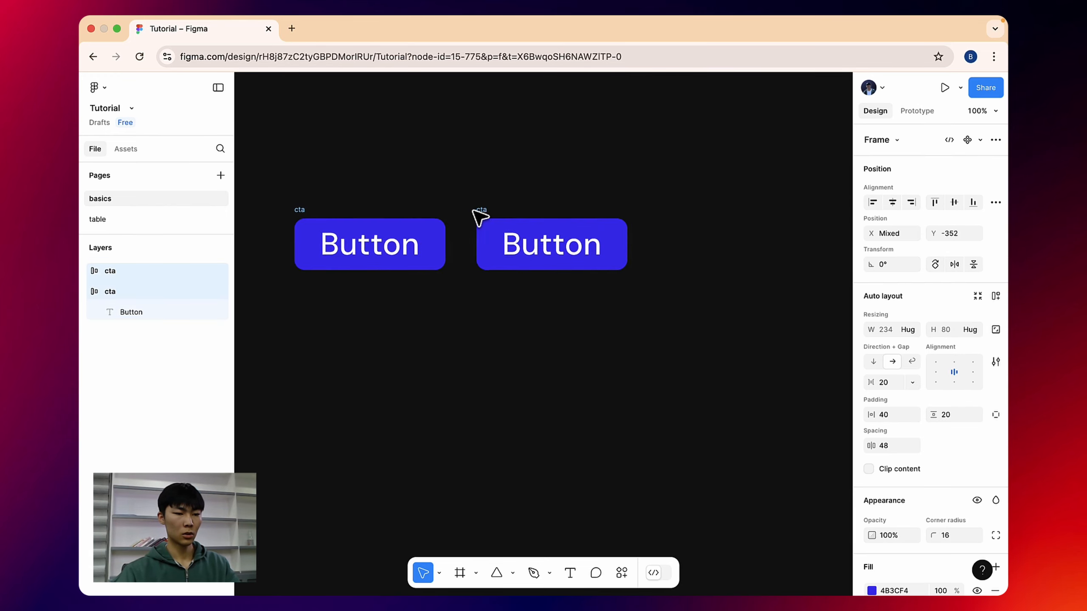
Step: Set the copied button's drop shadow color to 79A1FF at 100% opacity
click(406, 217)
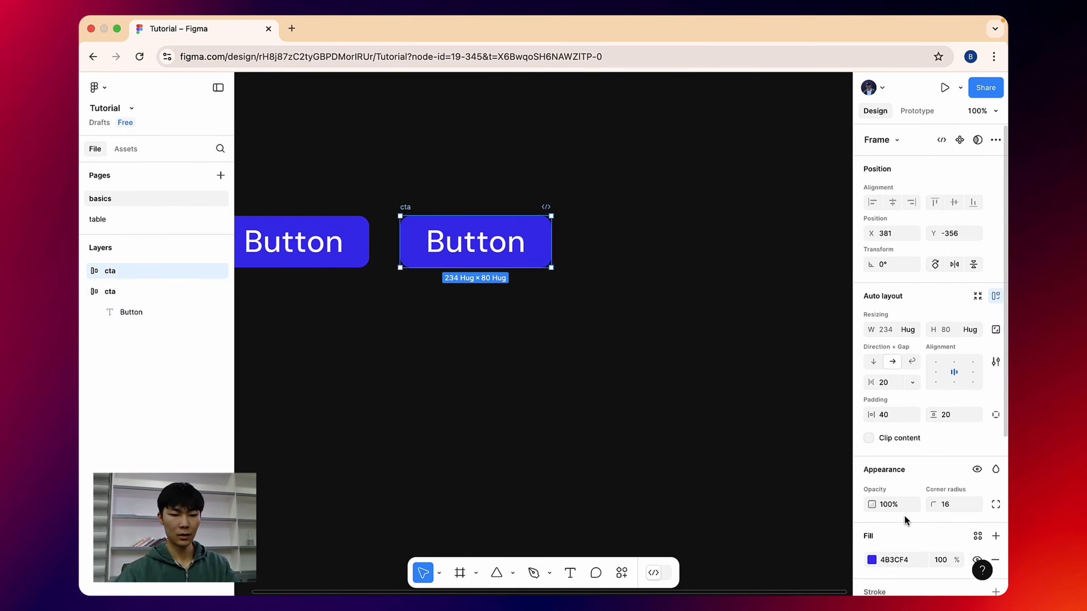
scroll(904, 519, down, 5)
click(871, 416)
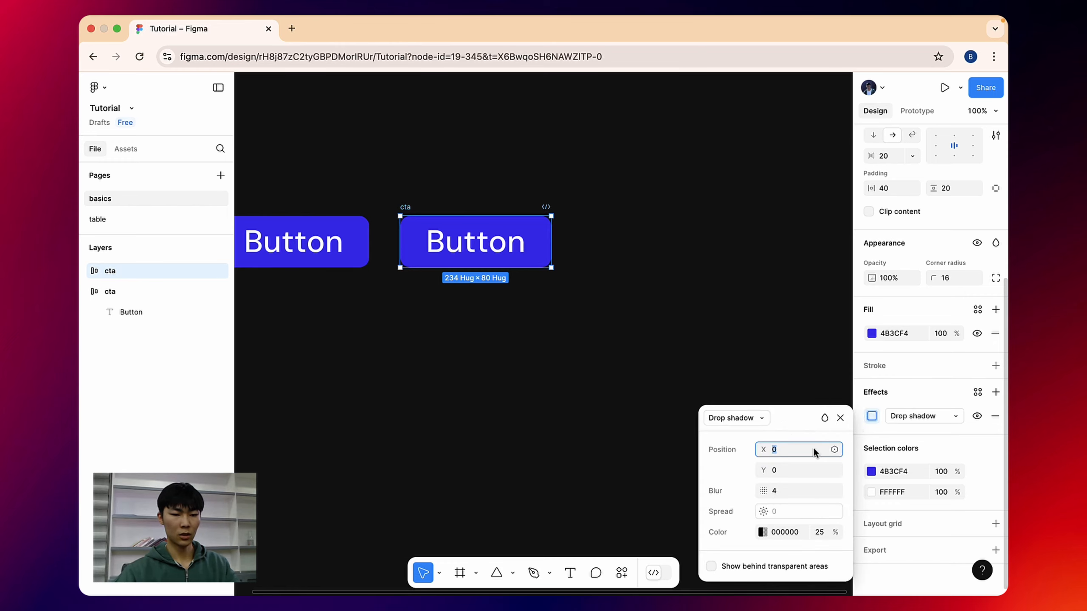
click(762, 532)
click(609, 312)
click(568, 285)
click(641, 442)
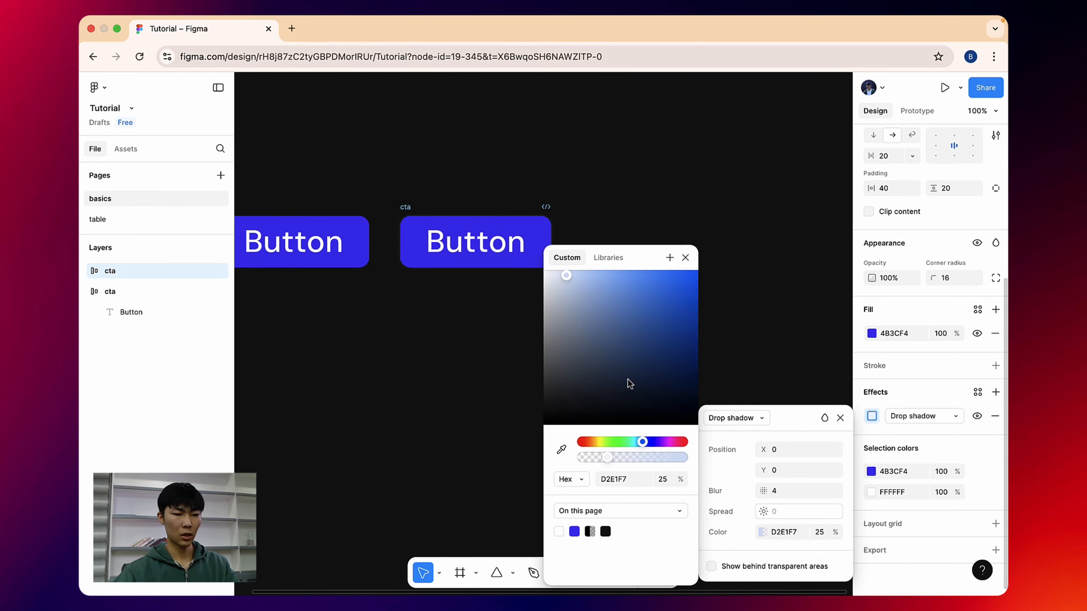
click(625, 271)
drag(641, 442, 645, 443)
click(683, 458)
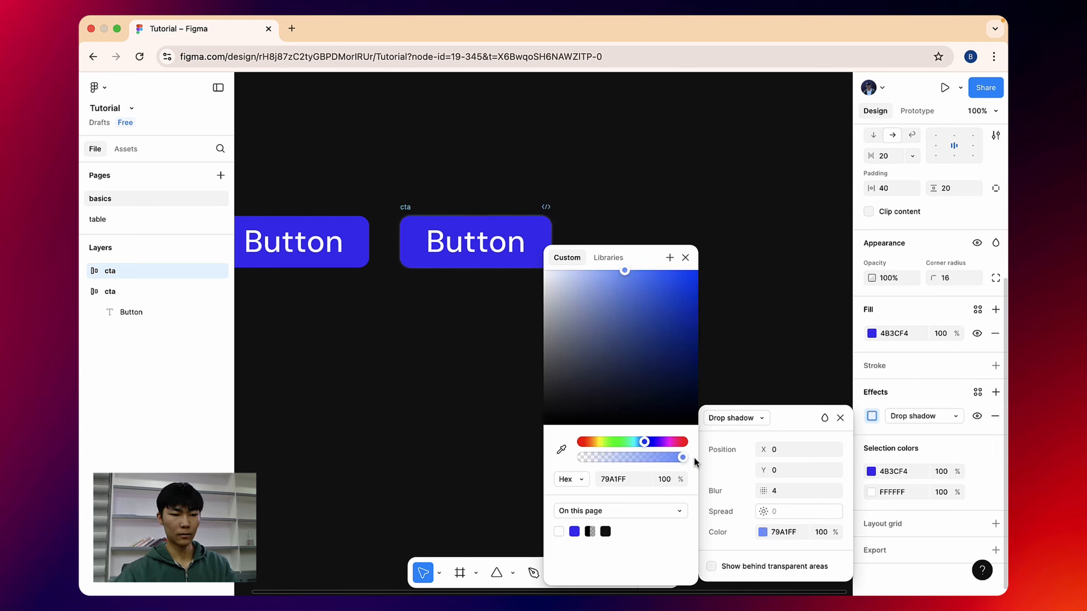
Step: Increase the blur of the copied button's drop shadow to form a wide soft glow
drag(763, 490, 211, 453)
click(515, 174)
drag(419, 169, 563, 167)
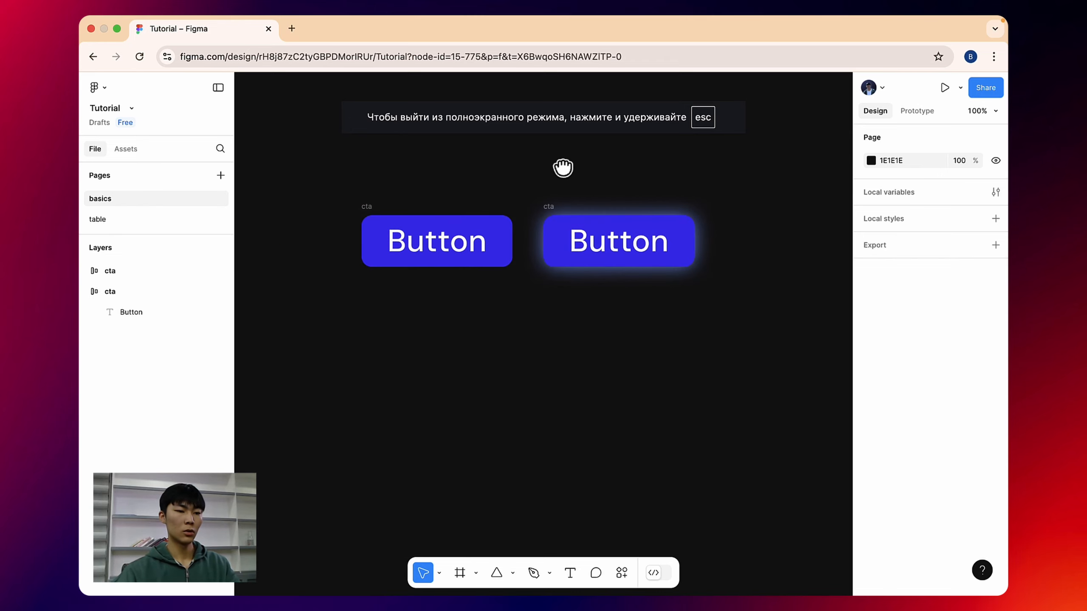
Step: Change the glowing button's fill to the lighter purple 8378FF
click(554, 217)
click(871, 560)
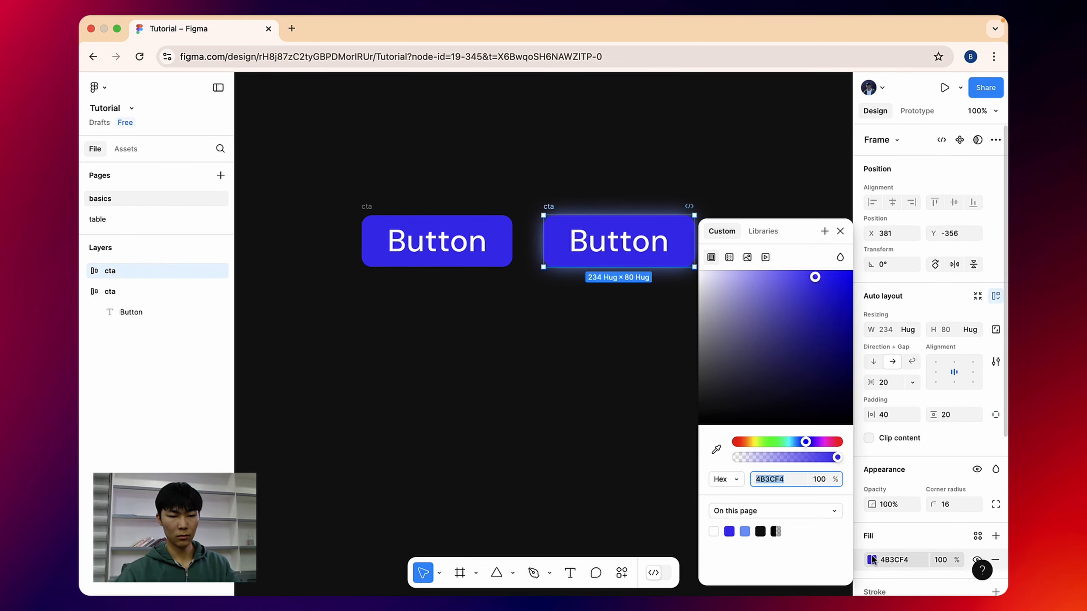
drag(813, 278, 780, 278)
click(616, 162)
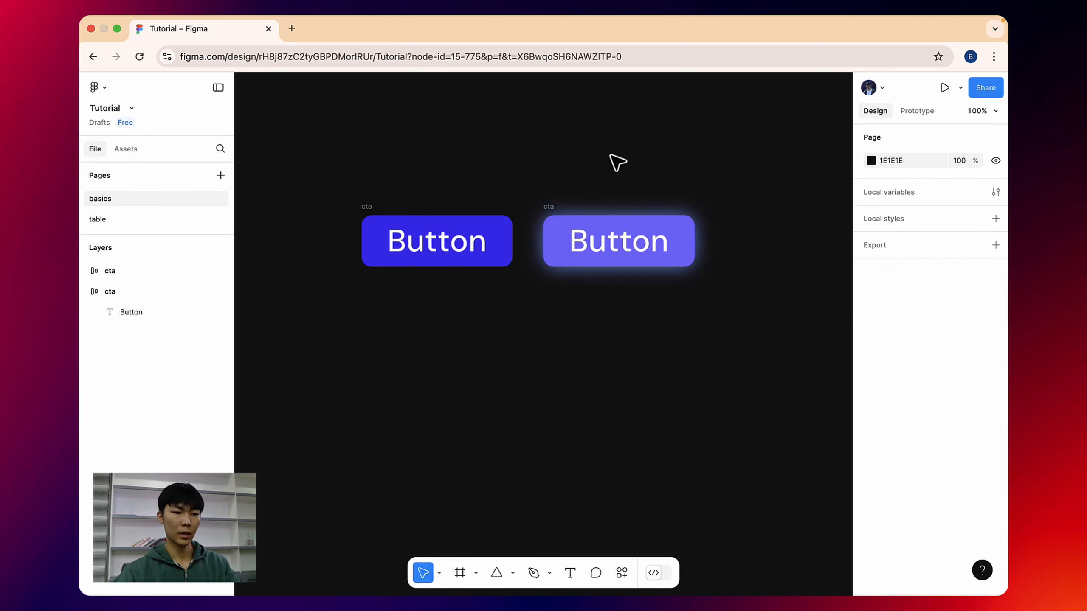
Step: Duplicate the glowing button to its right with equal spacing and remove the drop shadow from the new copy
scroll(539, 180, right, 5)
click(428, 204)
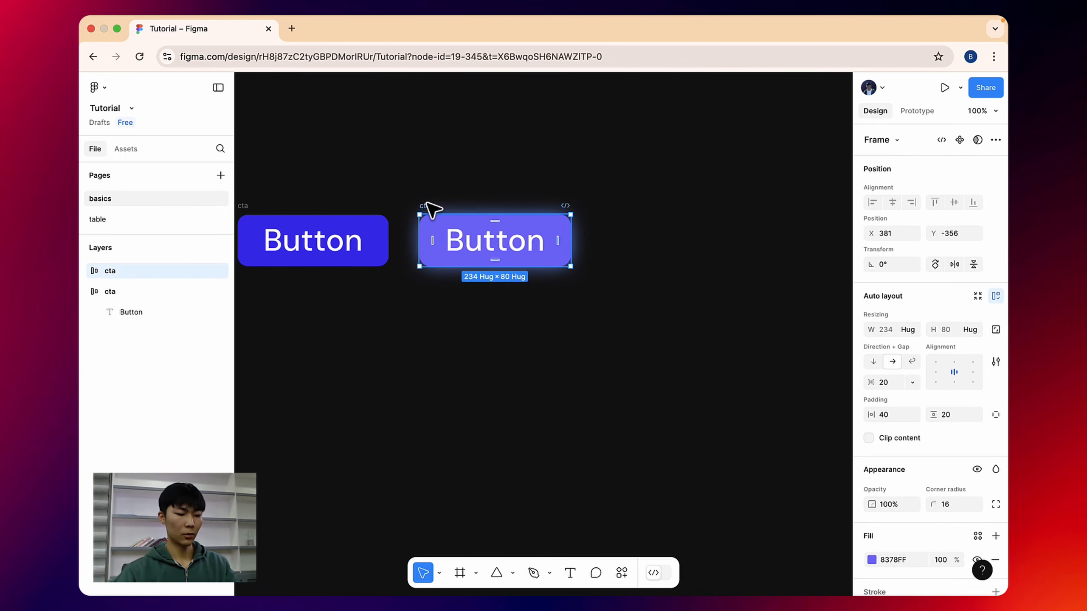
drag(430, 207, 621, 206)
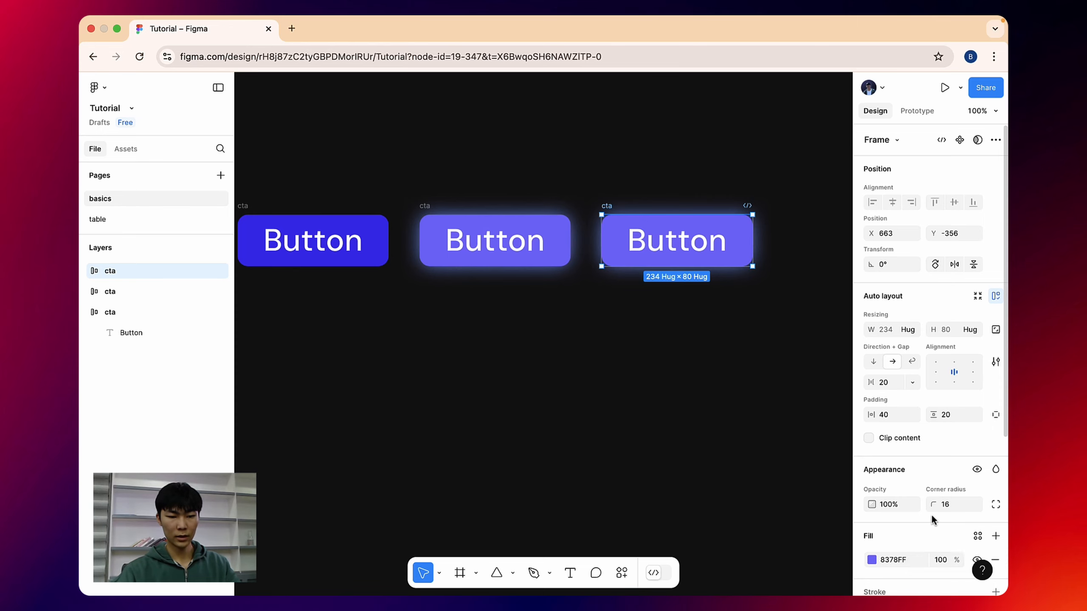
scroll(980, 492, down, 5)
click(995, 417)
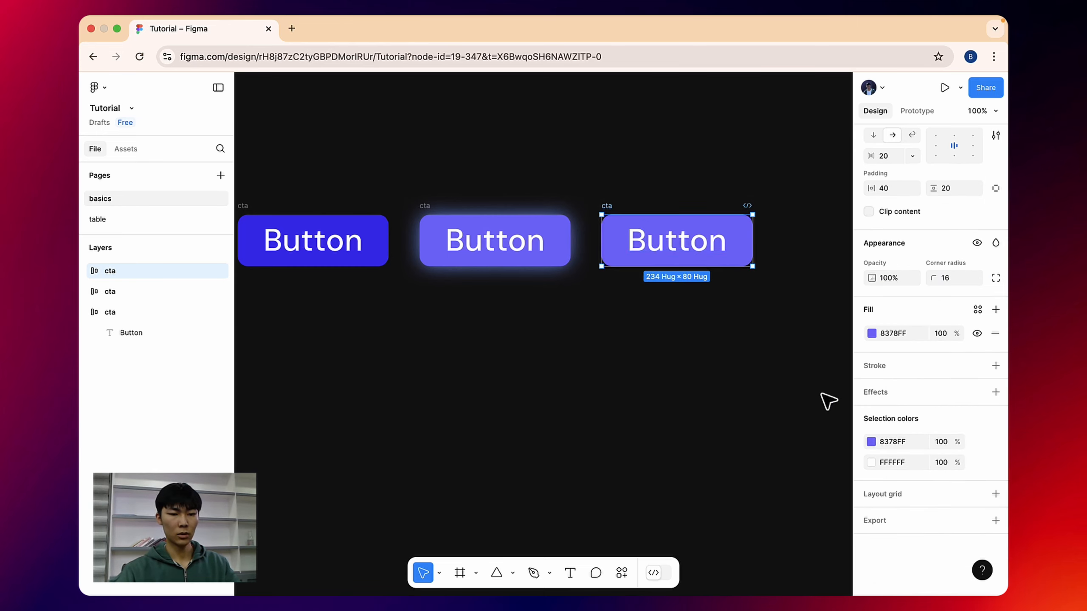
Step: Set the third button's fill to dark gray 4F4E56
click(871, 334)
drag(745, 349, 712, 373)
click(536, 185)
scroll(556, 185, left, 3)
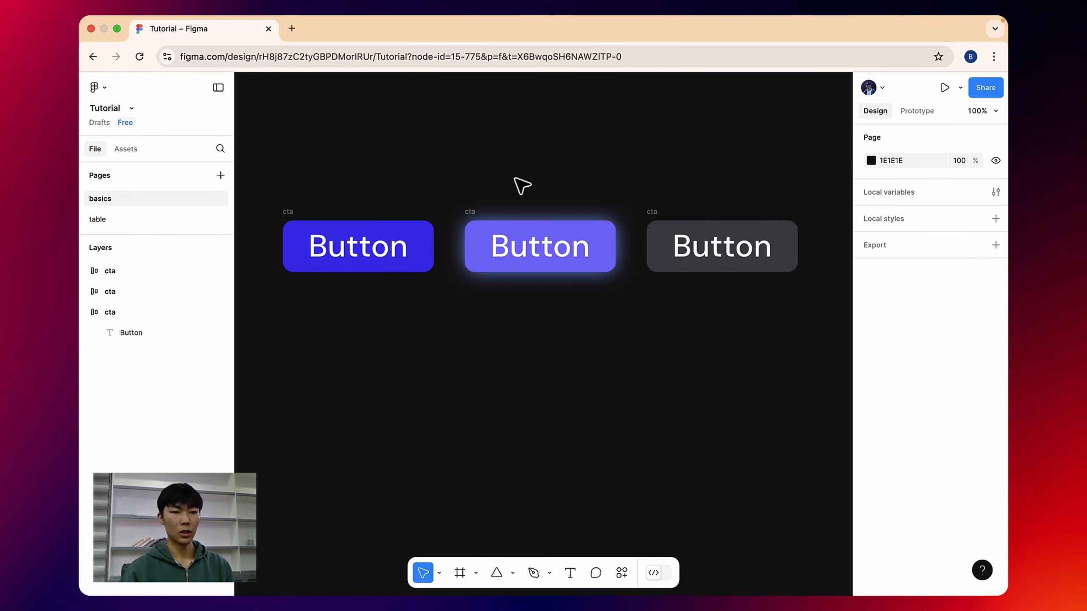
Step: Rename the glowing middle button frame as hever
click(289, 210)
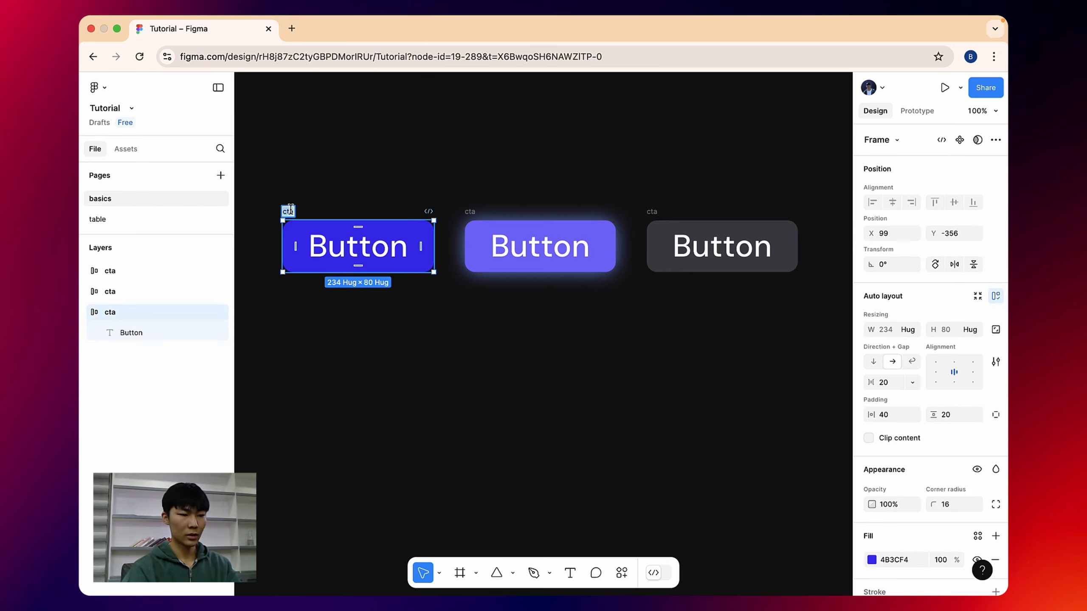
click(472, 213)
text(he)
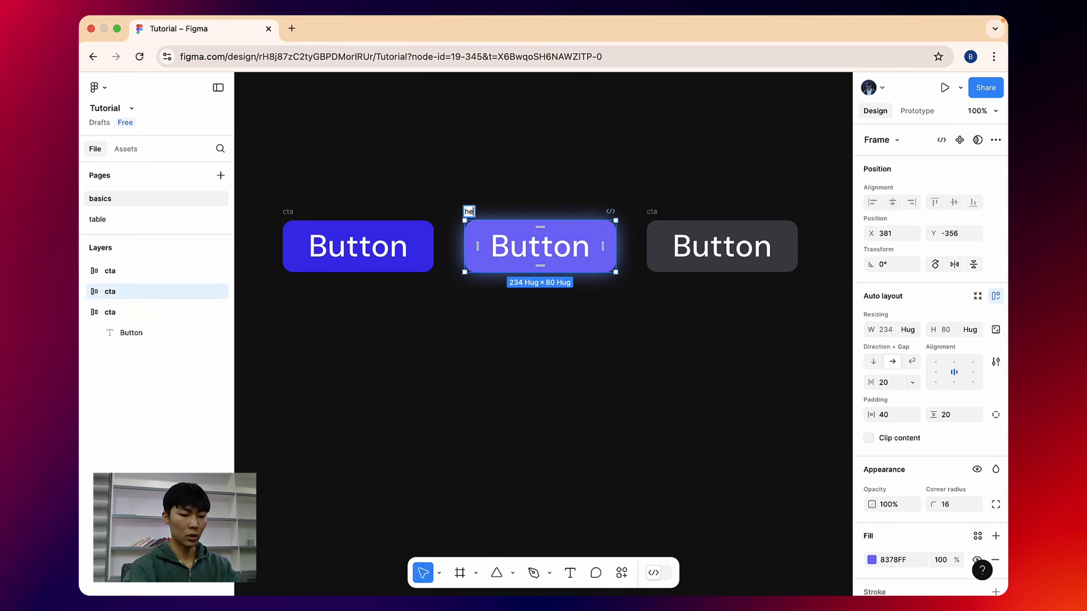
text(ver)
Step: Rename the gray third button frame as disabled
double_click(652, 211)
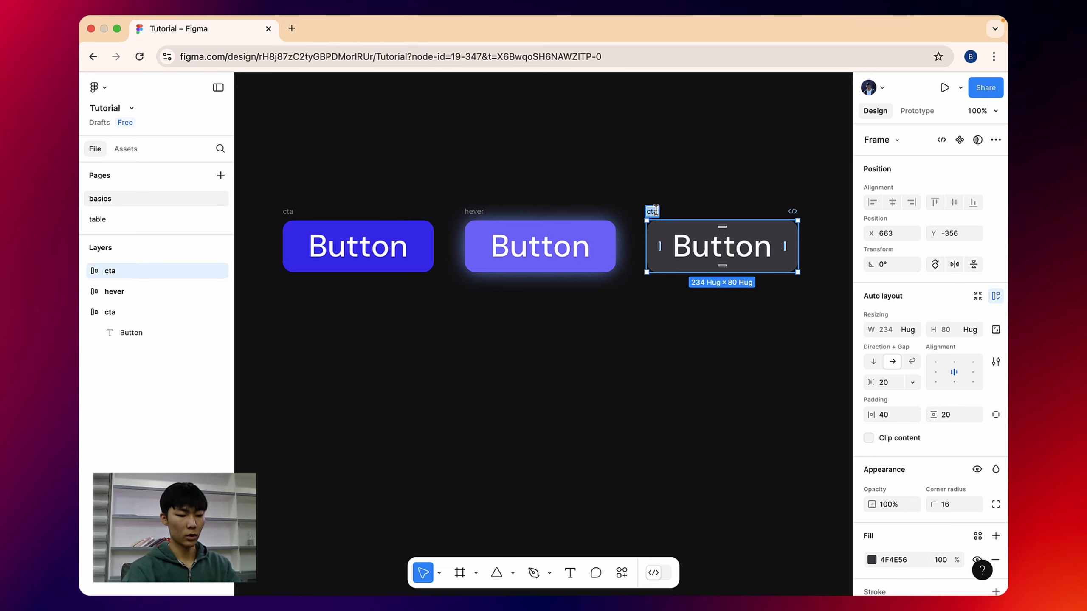
text(di)
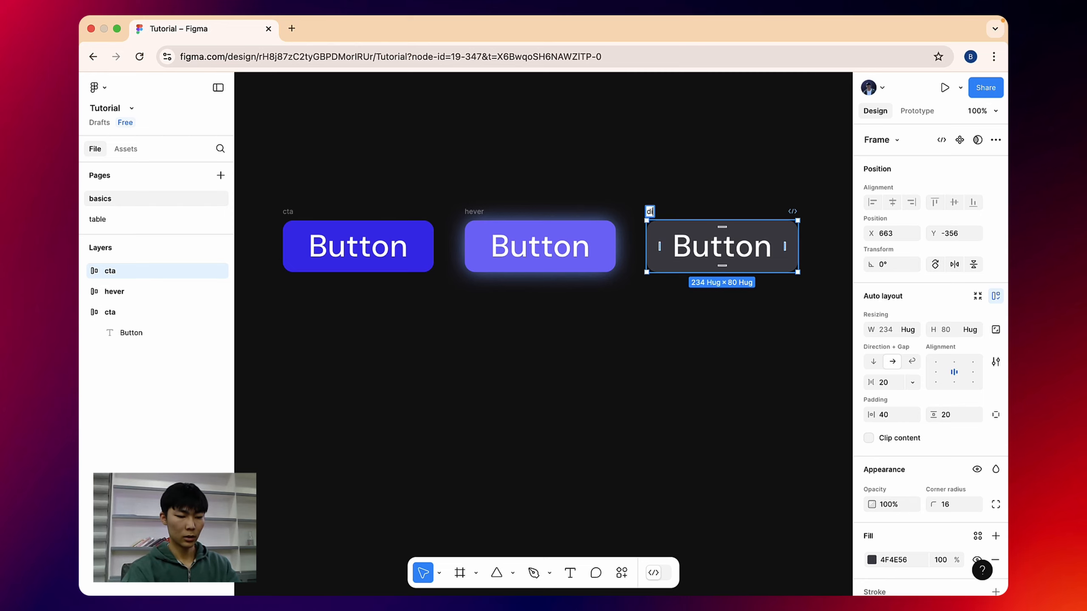
text(sabled)
click(471, 201)
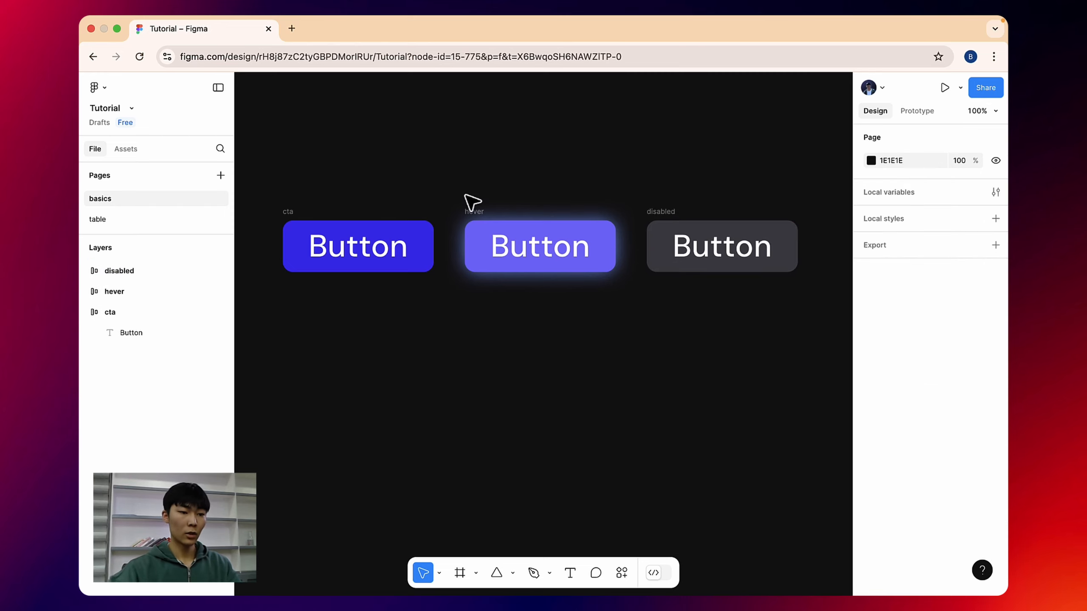
Step: Combine the cta, hever and disabled buttons into a component set
scroll(492, 162, down, 3)
drag(482, 224, 755, 318)
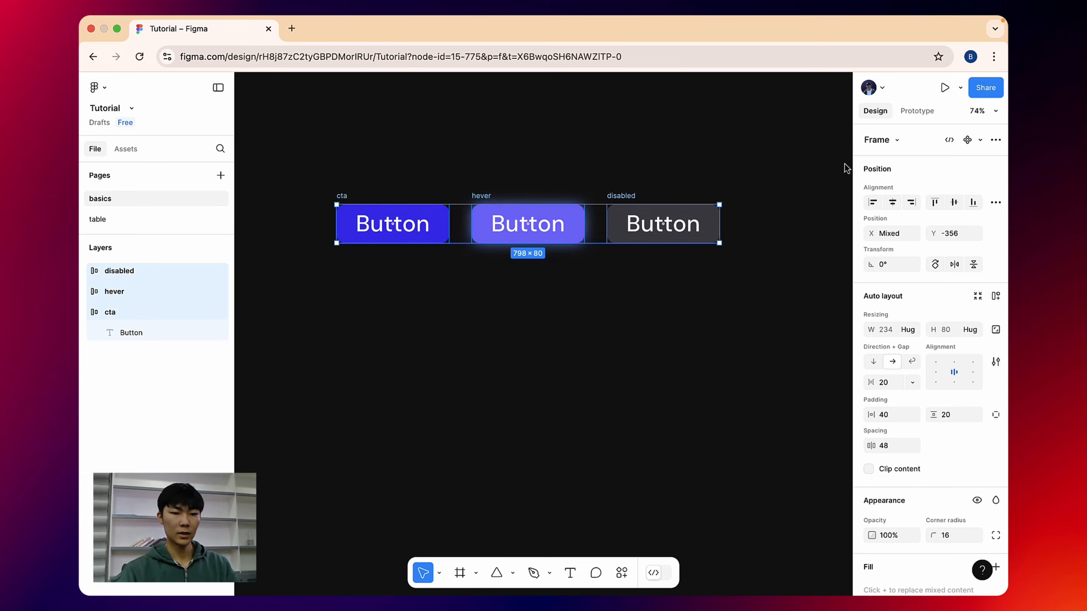
click(980, 140)
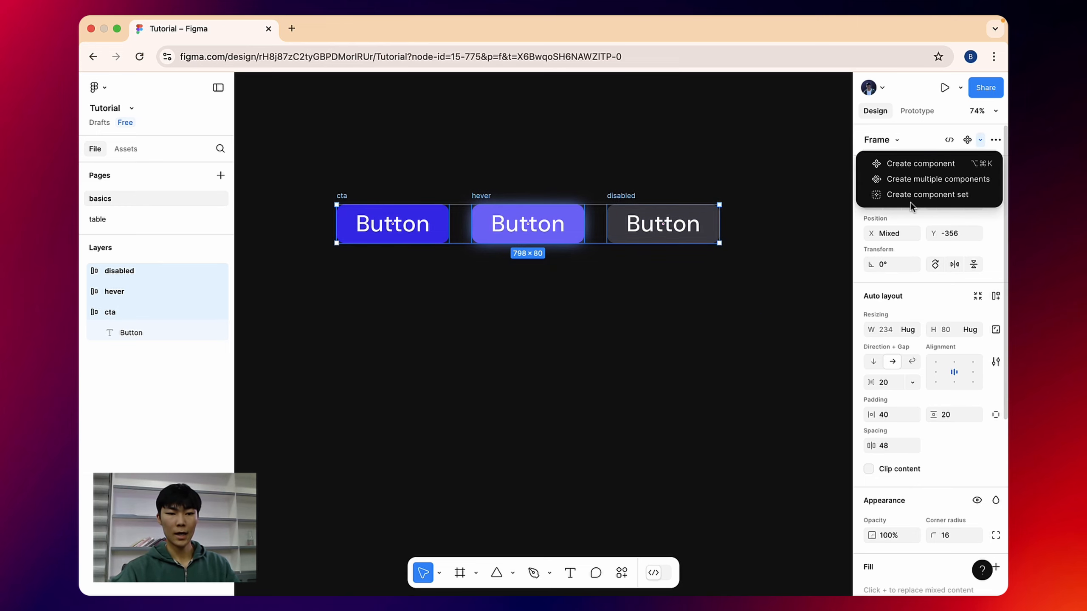
click(932, 196)
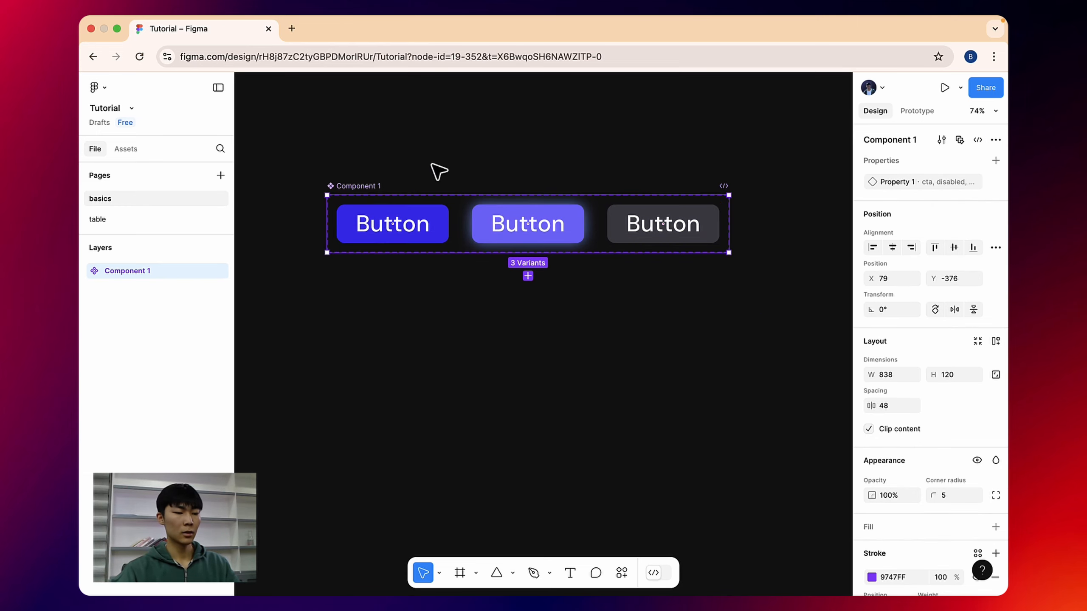
Step: Add a prototype interaction from the cta variant to the hever variant with the While hovering trigger
click(412, 223)
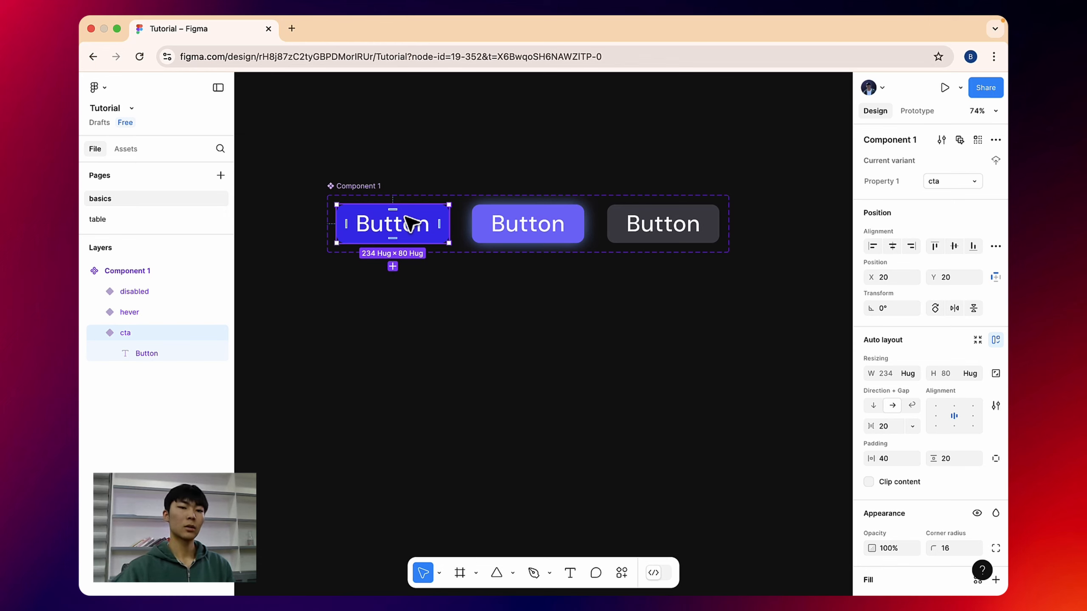
click(916, 110)
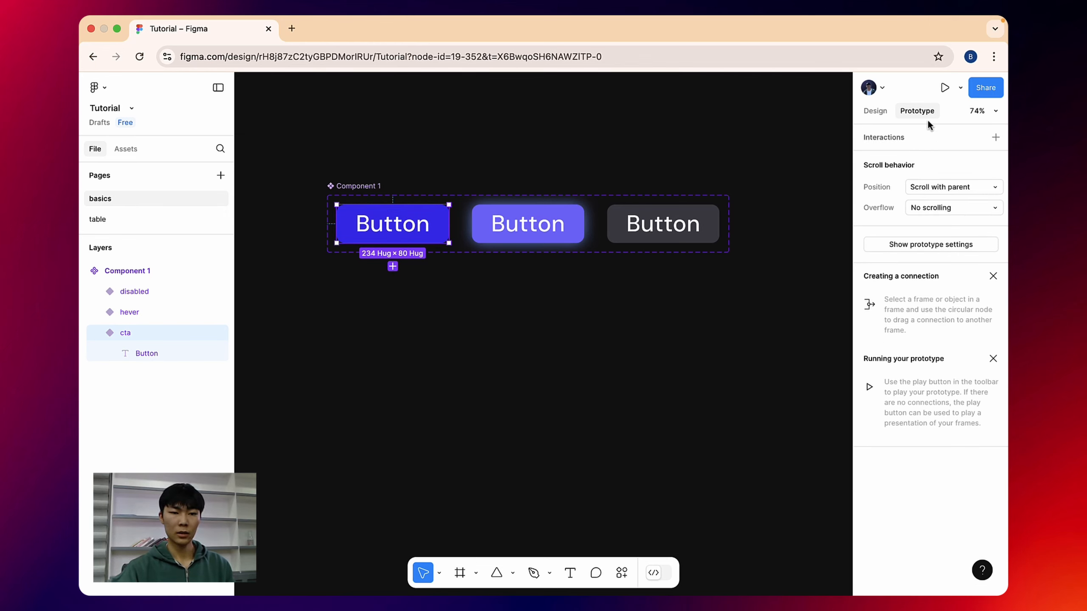
drag(449, 223, 531, 225)
click(503, 284)
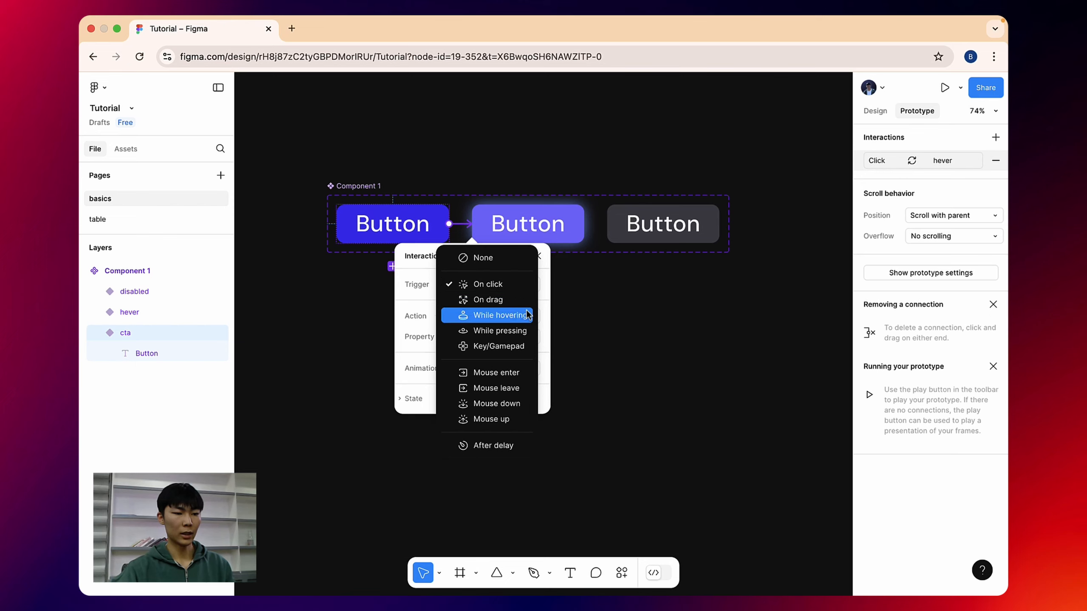
click(498, 315)
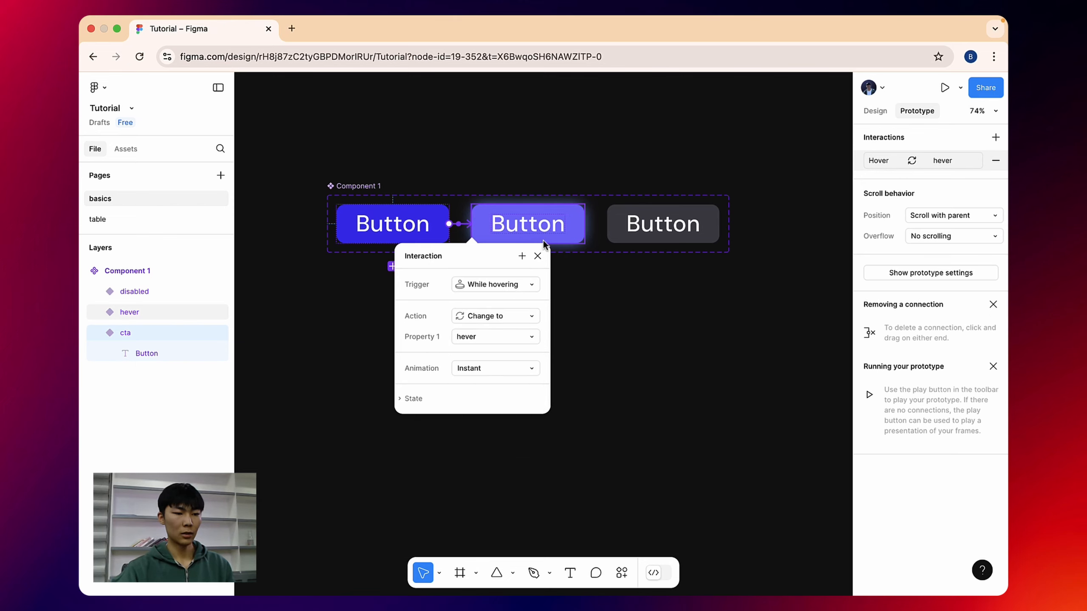
Step: Set the hover interaction's animation to Smart animate with an Ease in and out curve
click(500, 375)
click(512, 398)
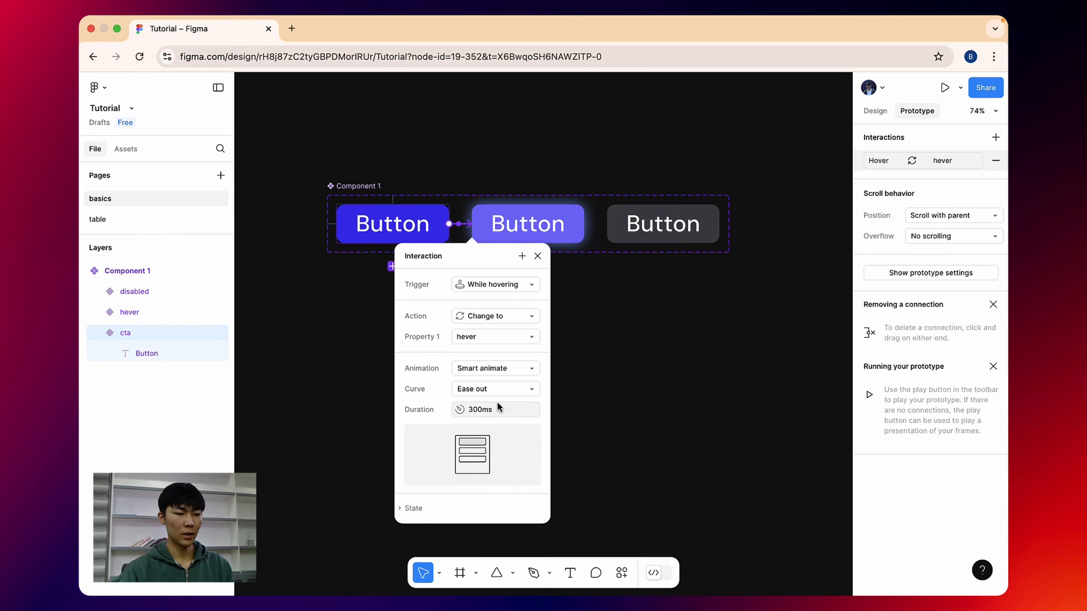
click(514, 389)
click(511, 404)
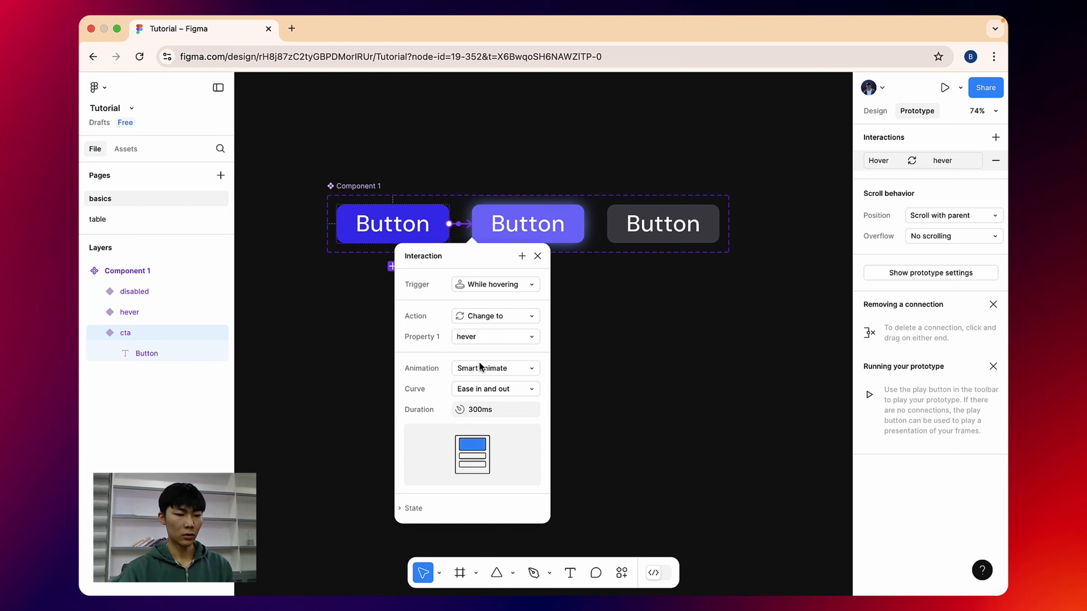
Step: Connect the hever variant to the disabled variant with an On click trigger and Instant animation
click(563, 225)
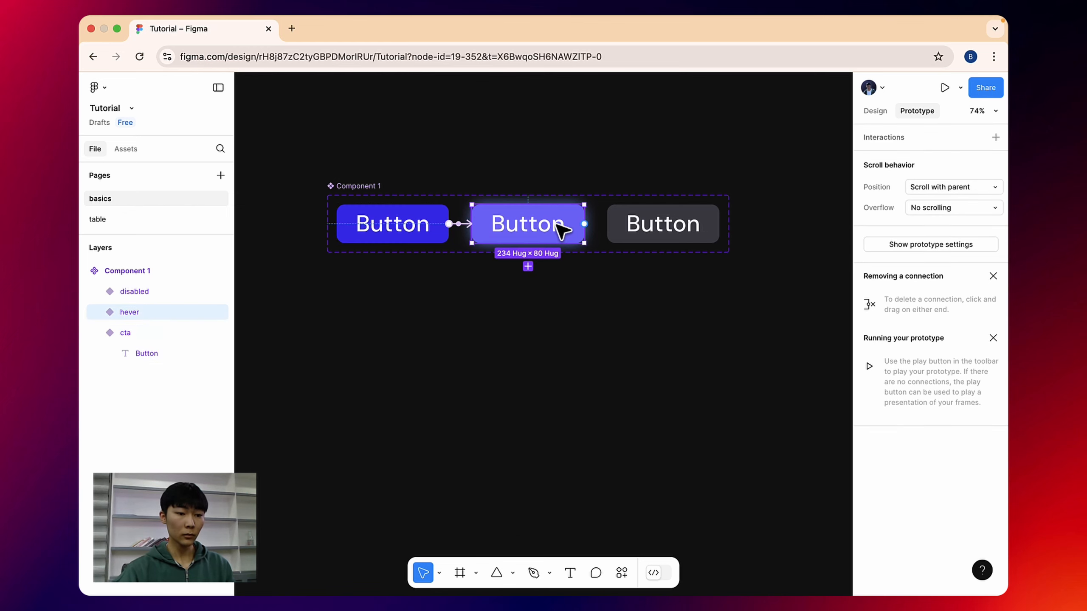
drag(584, 223, 644, 223)
click(628, 285)
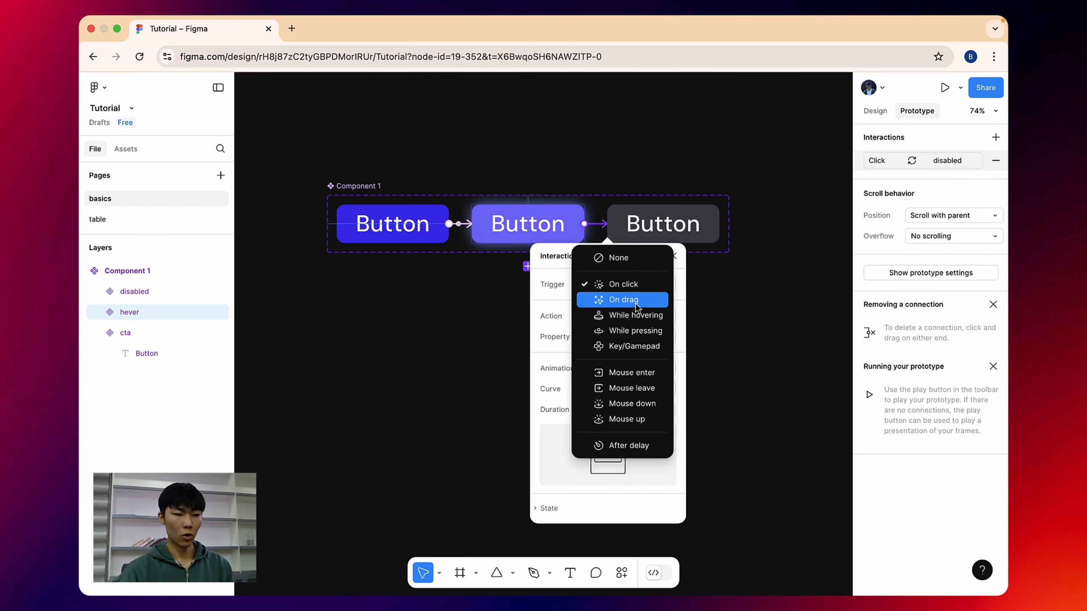
click(635, 287)
click(649, 369)
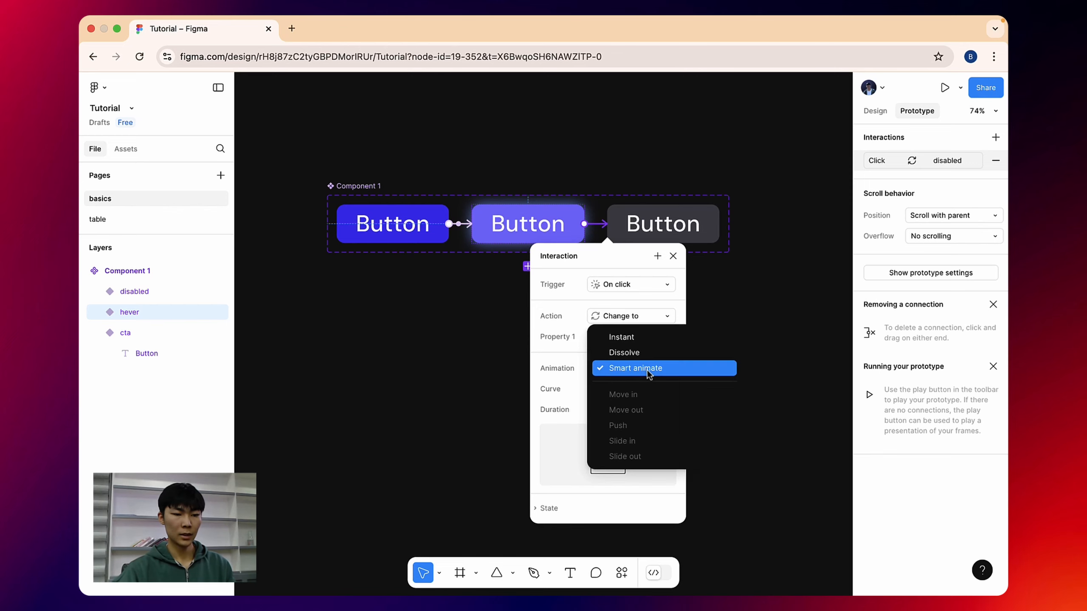
click(634, 337)
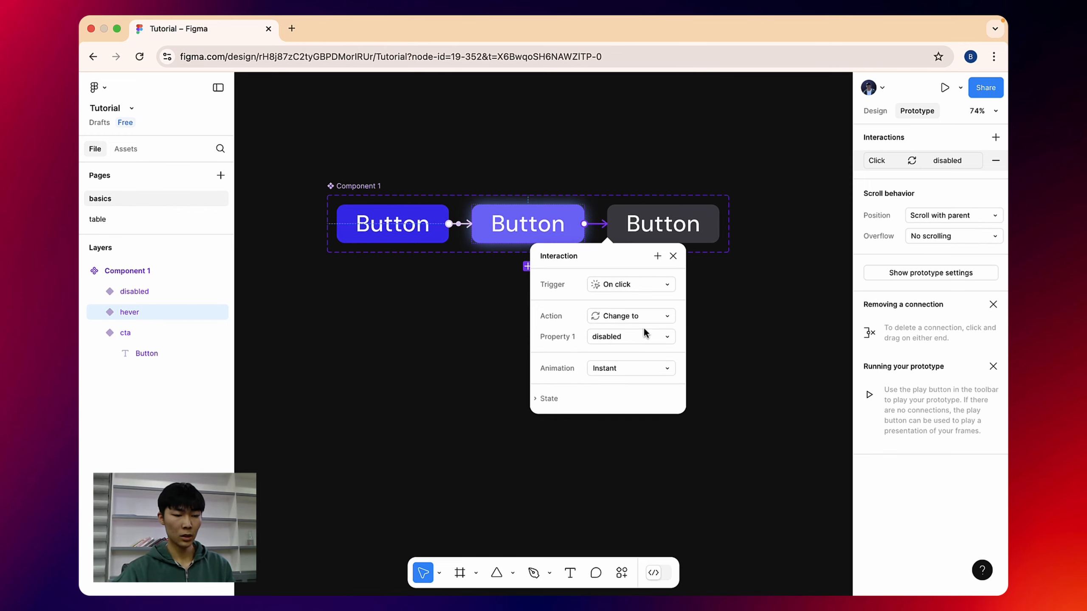
click(536, 173)
Step: Rename the component set as button 1 and move it up and slightly left on the canvas
click(370, 187)
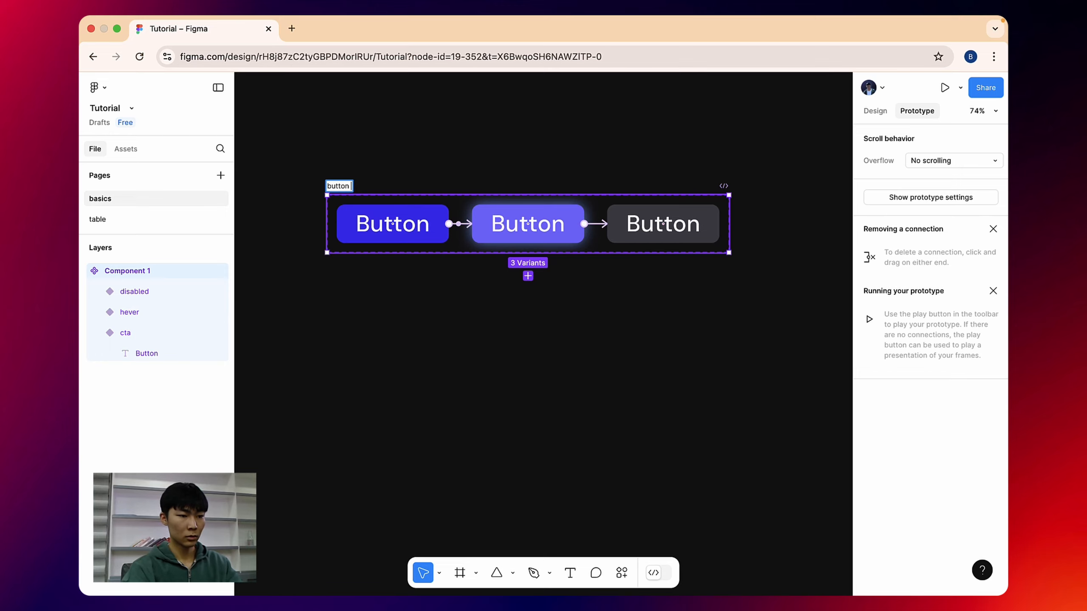
click(446, 116)
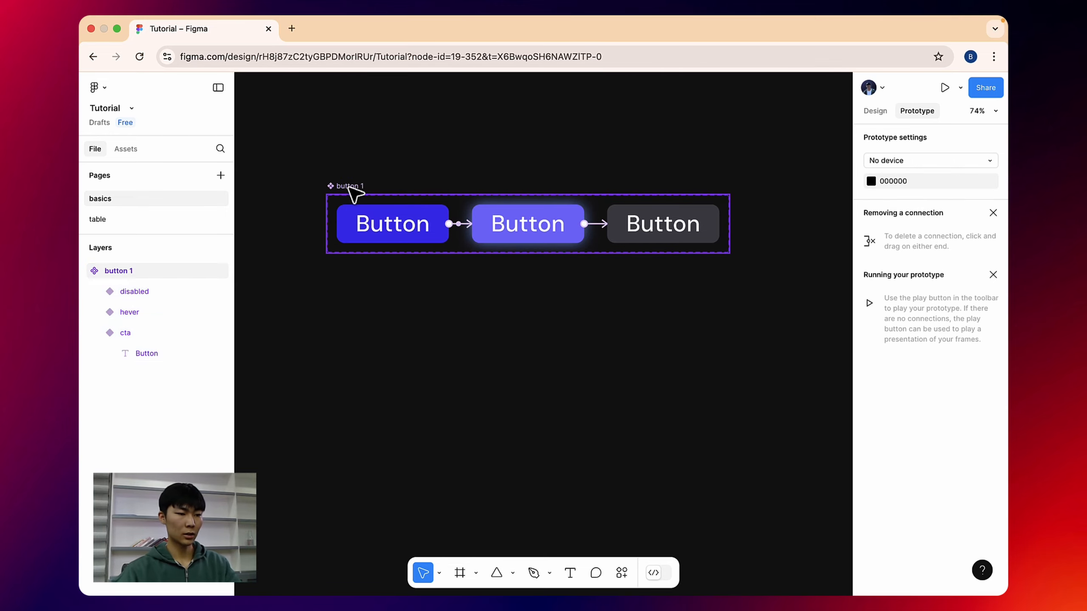
drag(352, 189, 331, 127)
click(385, 112)
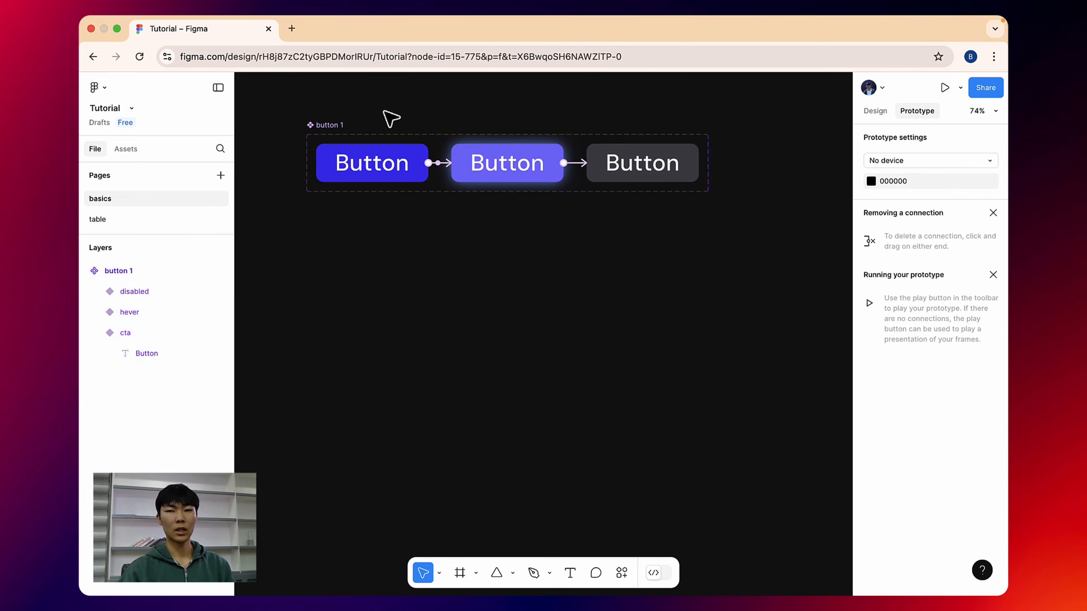
Step: Open the collection of components created in this file from the assets library
click(132, 151)
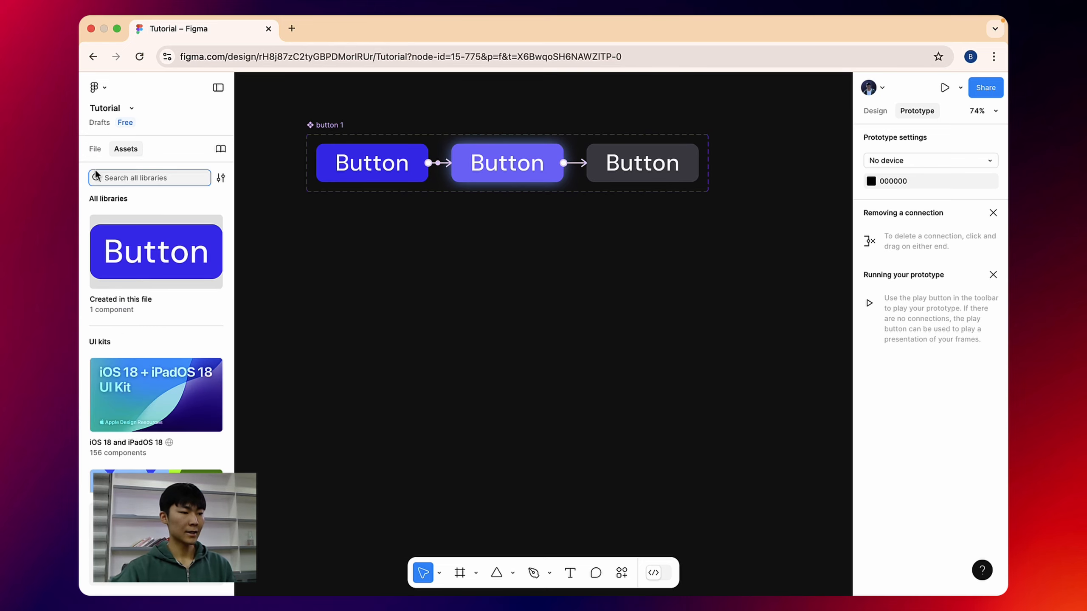
click(135, 259)
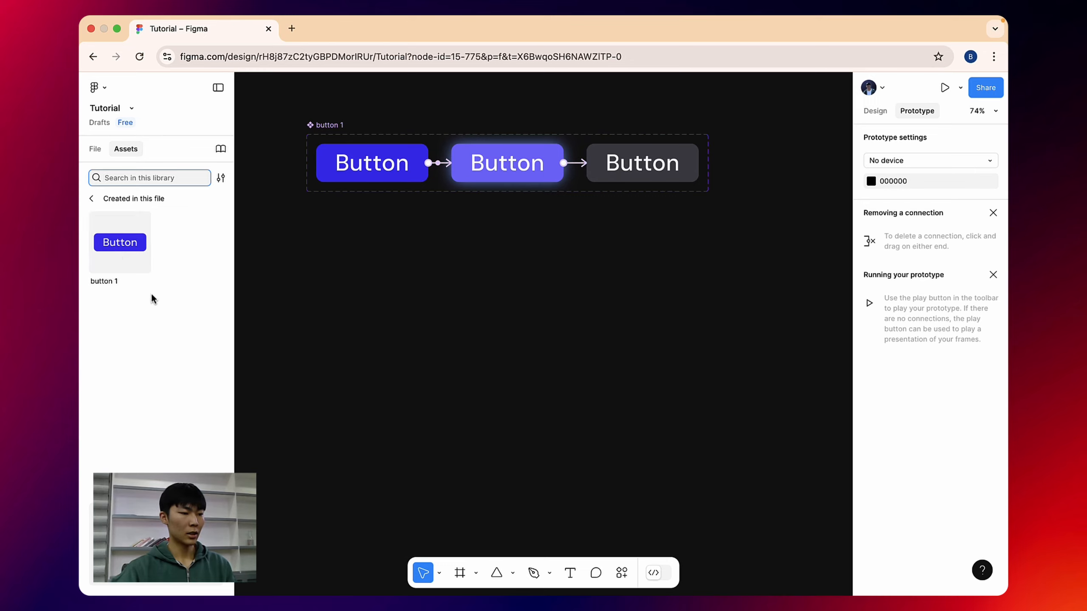
drag(104, 251, 346, 288)
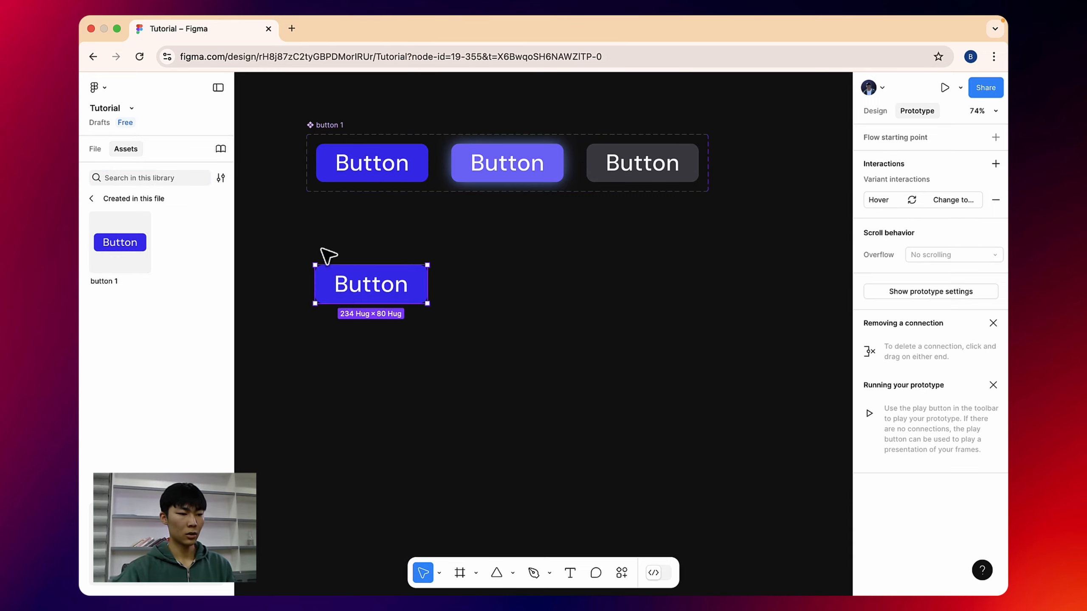
click(344, 237)
click(353, 289)
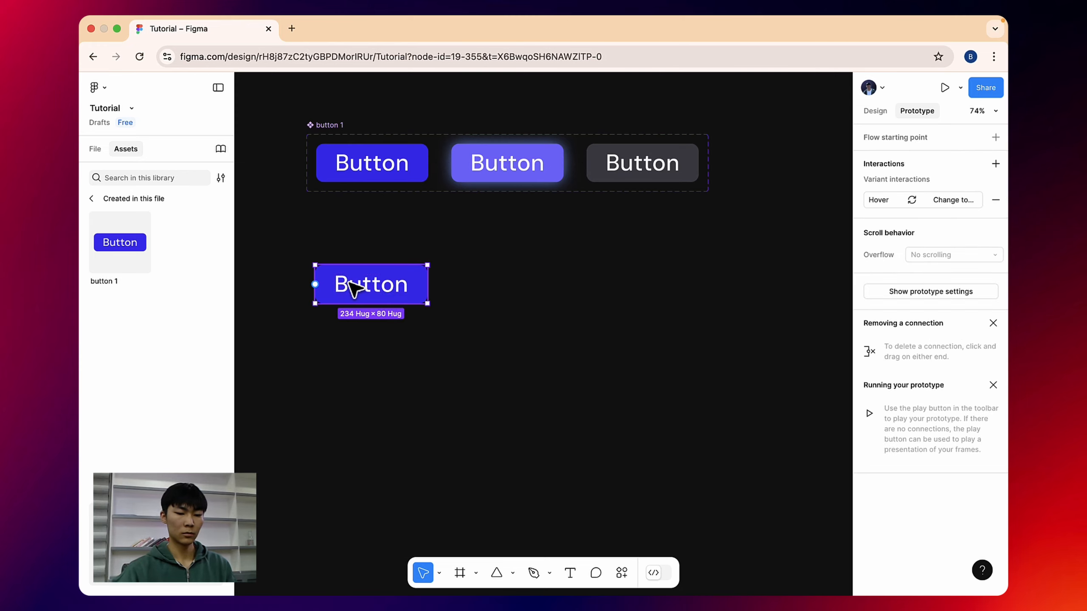
key(BackSpace)
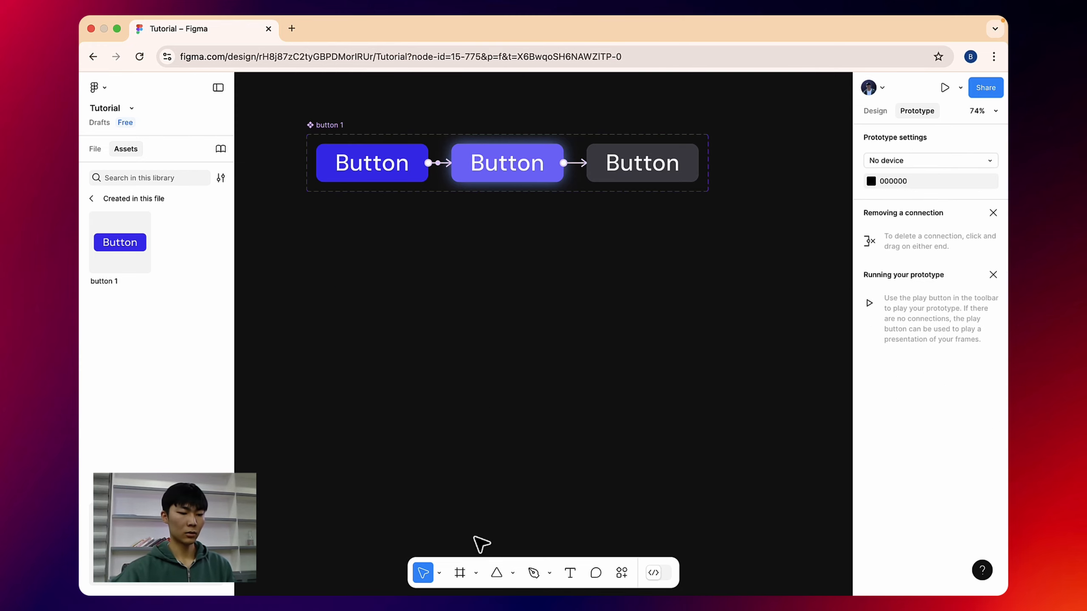
Step: Draw a frame about 973 × 611 below the button 1 component set
key(f)
drag(314, 257, 779, 550)
click(446, 245)
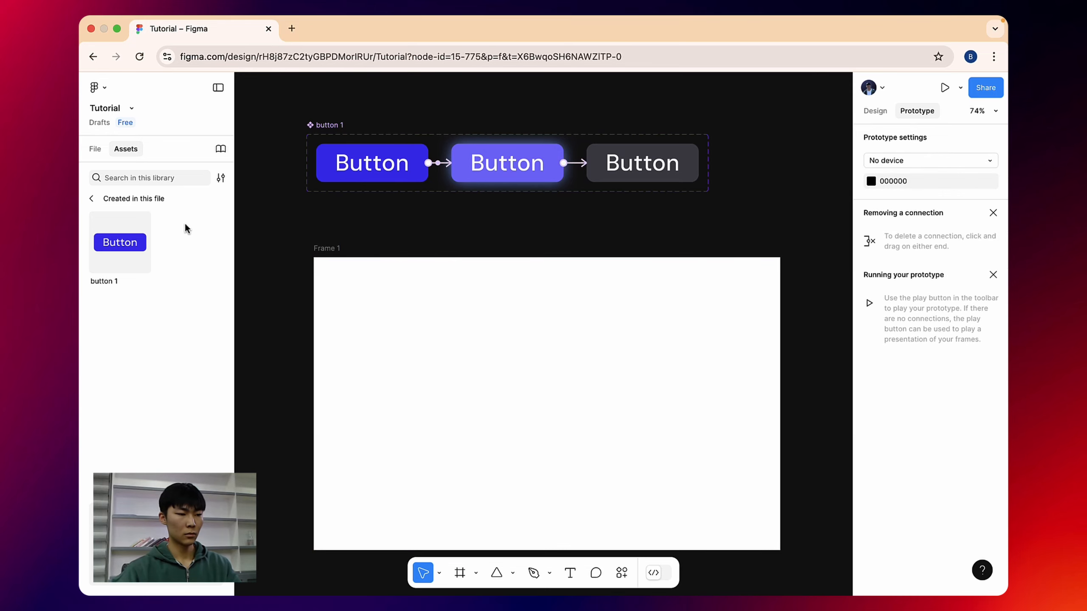
Step: Place an instance of the button 1 component inside Frame 1
click(143, 220)
click(427, 118)
drag(120, 242, 444, 364)
scroll(454, 256, down, 2)
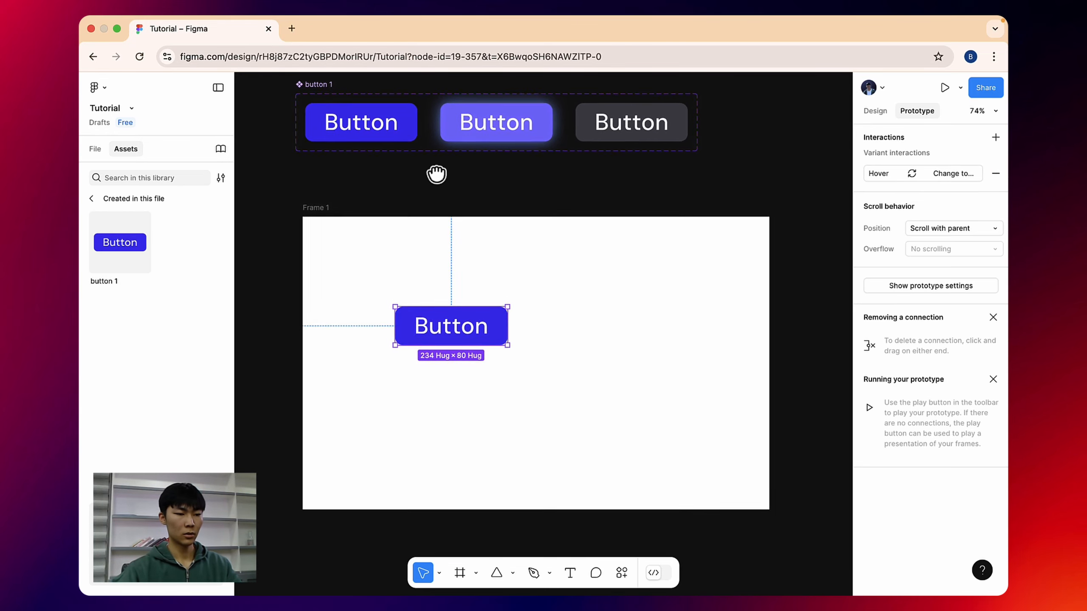
Step: Center the button instance horizontally and vertically within Frame 1
click(309, 209)
click(873, 111)
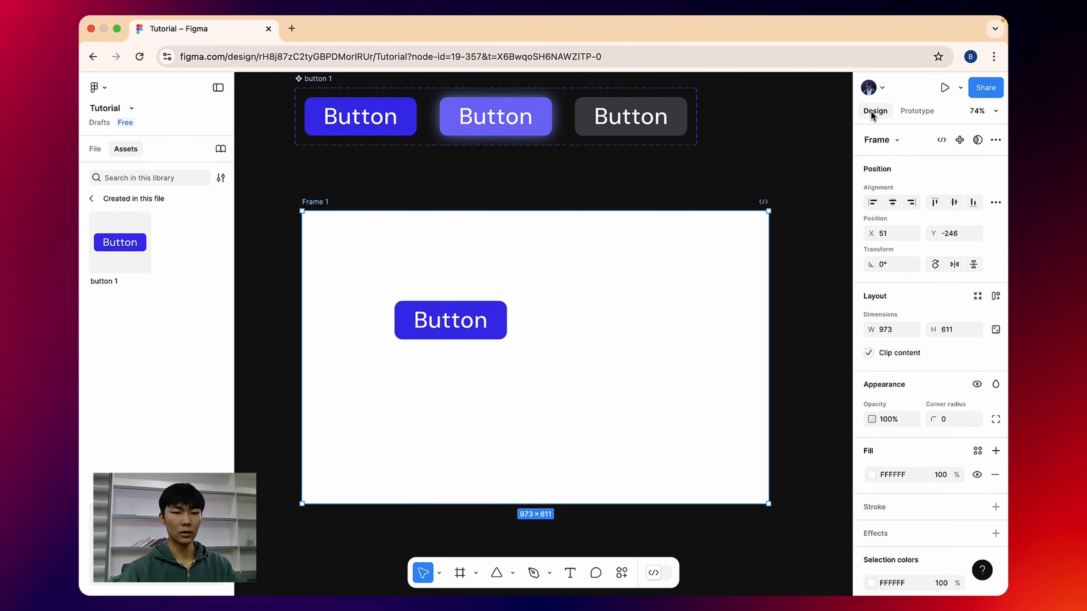
click(892, 202)
click(956, 205)
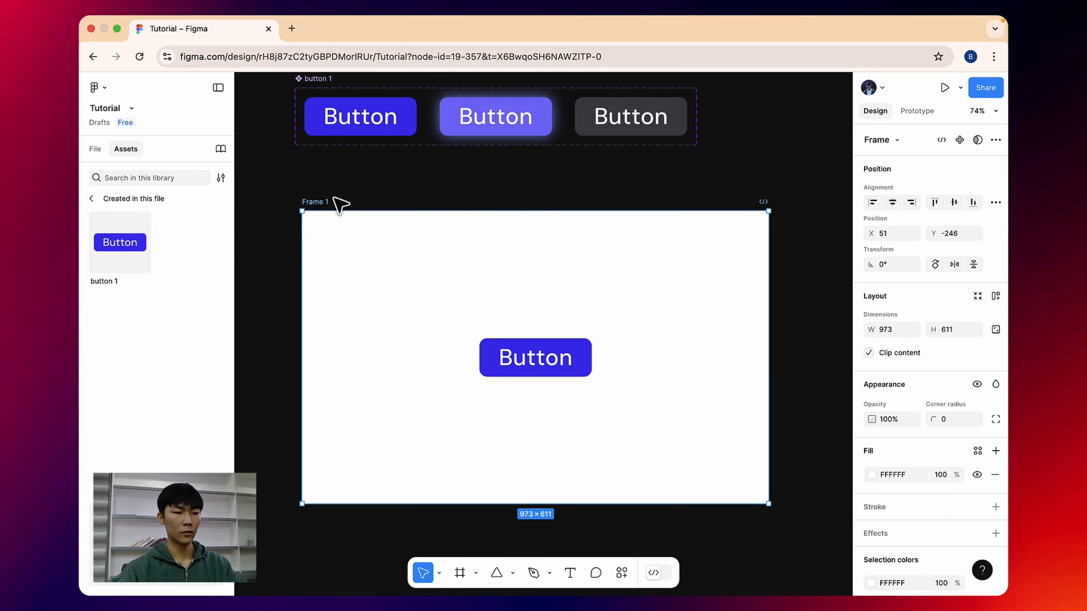
drag(492, 188, 501, 120)
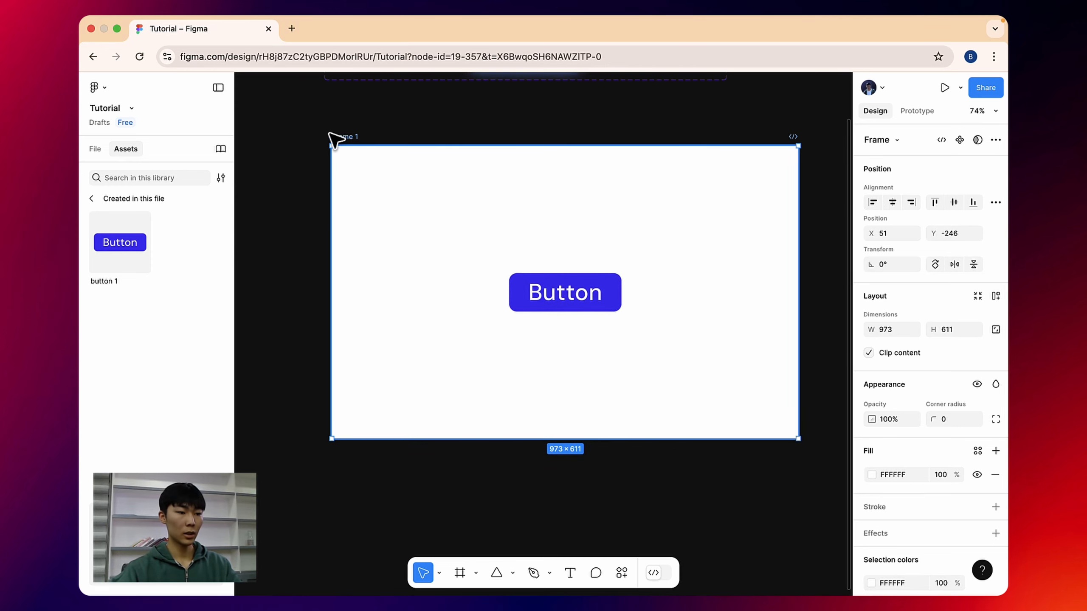
click(947, 88)
click(905, 131)
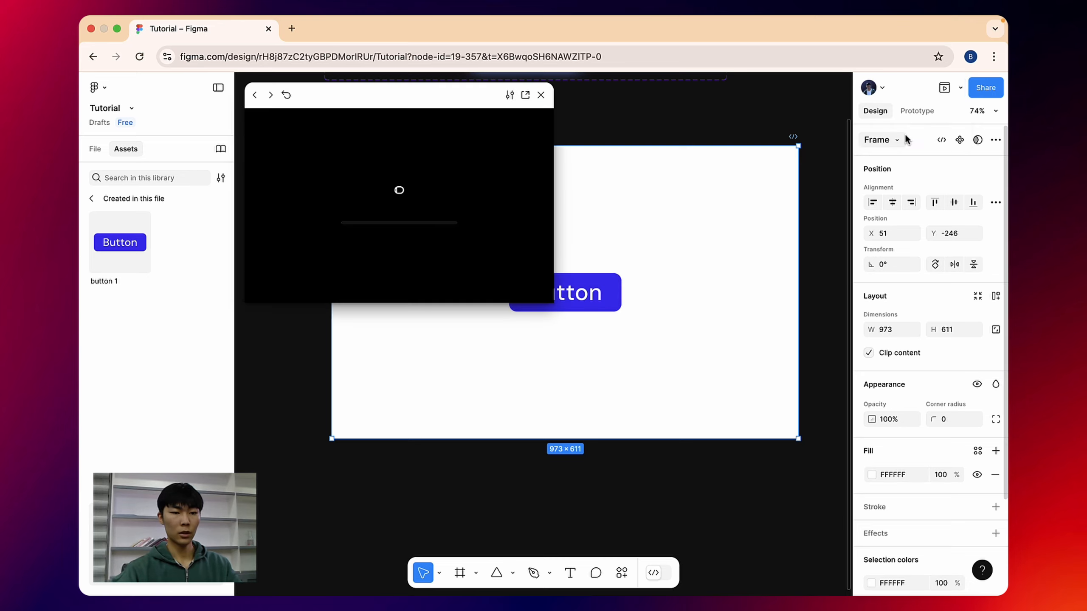
click(541, 95)
Step: Present the prototype, test the button's hover and click interactions, and close the presentation
click(948, 88)
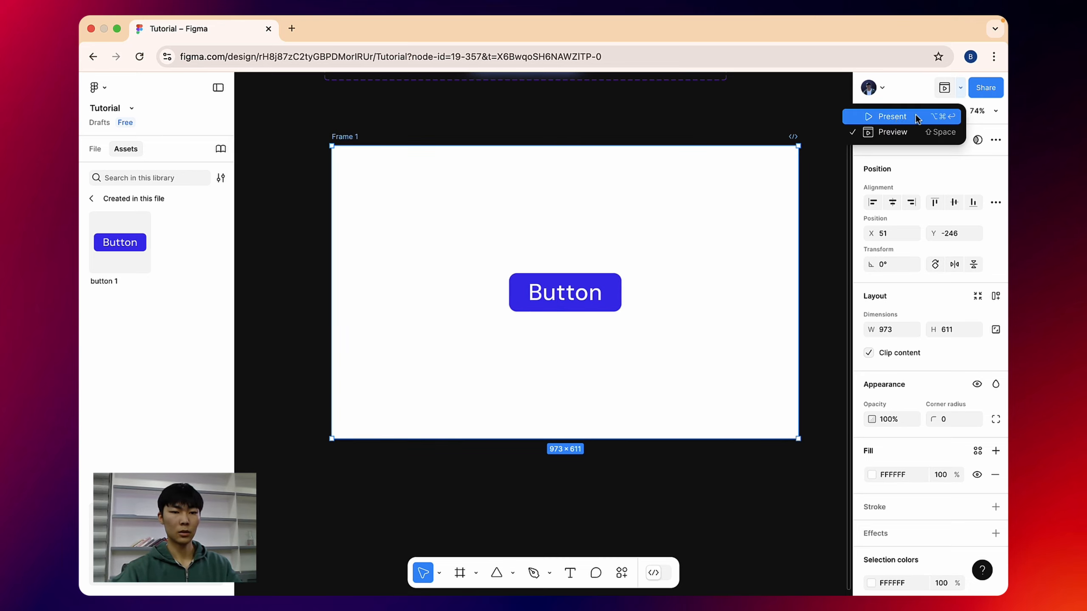
click(905, 114)
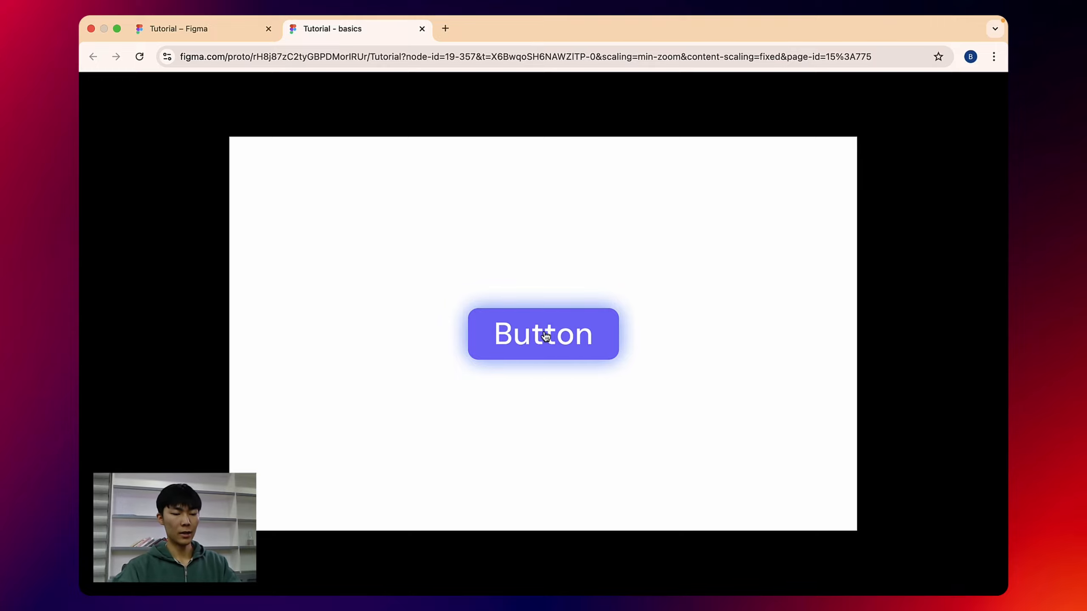
click(546, 336)
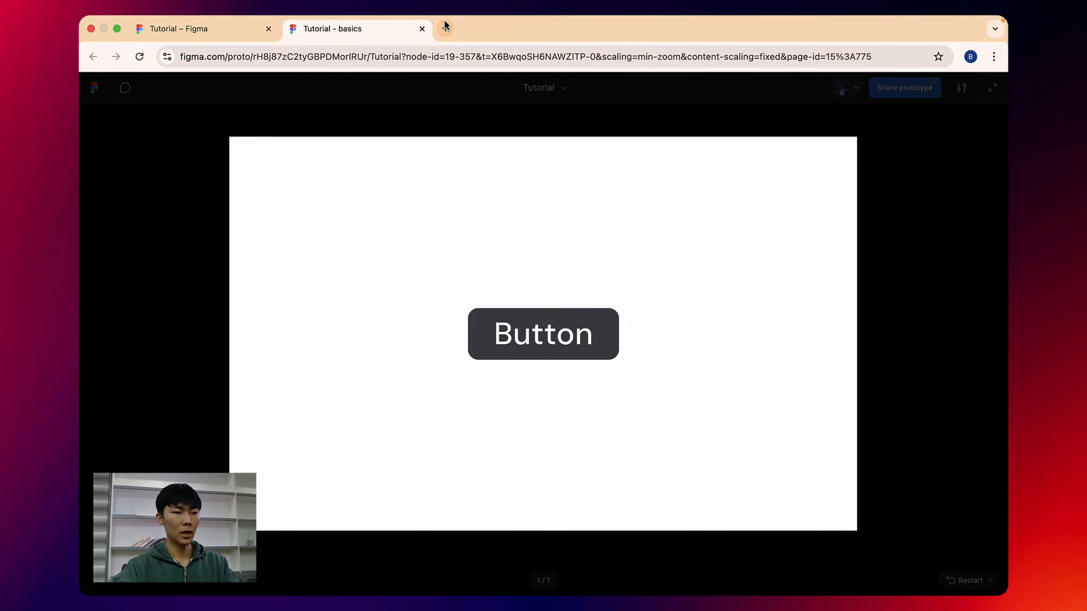
click(422, 29)
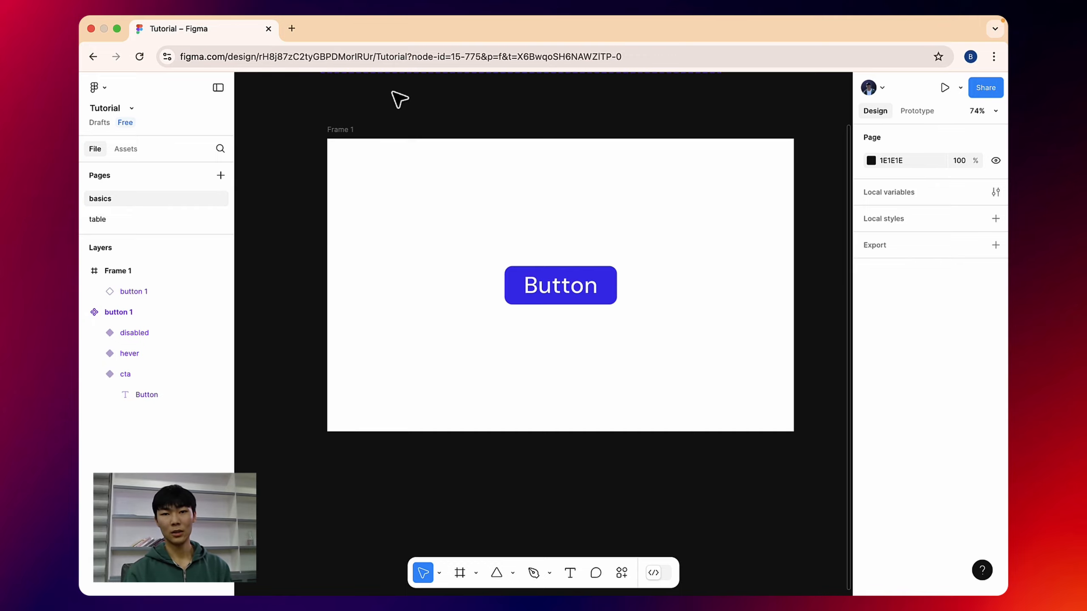
Step: Switch to the table page and bring its table design into view
click(135, 219)
drag(495, 158, 514, 150)
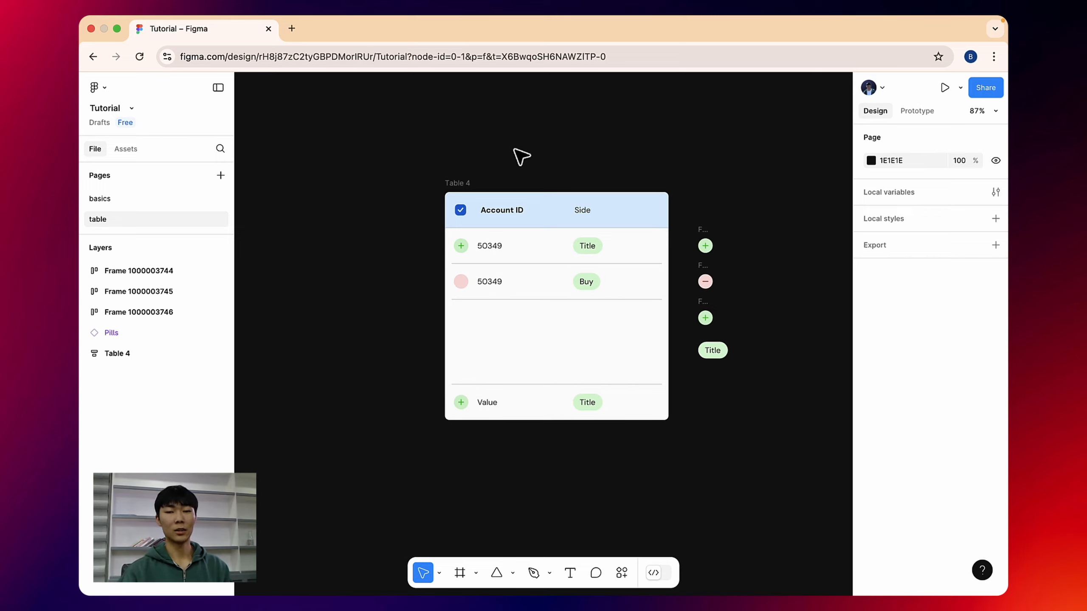